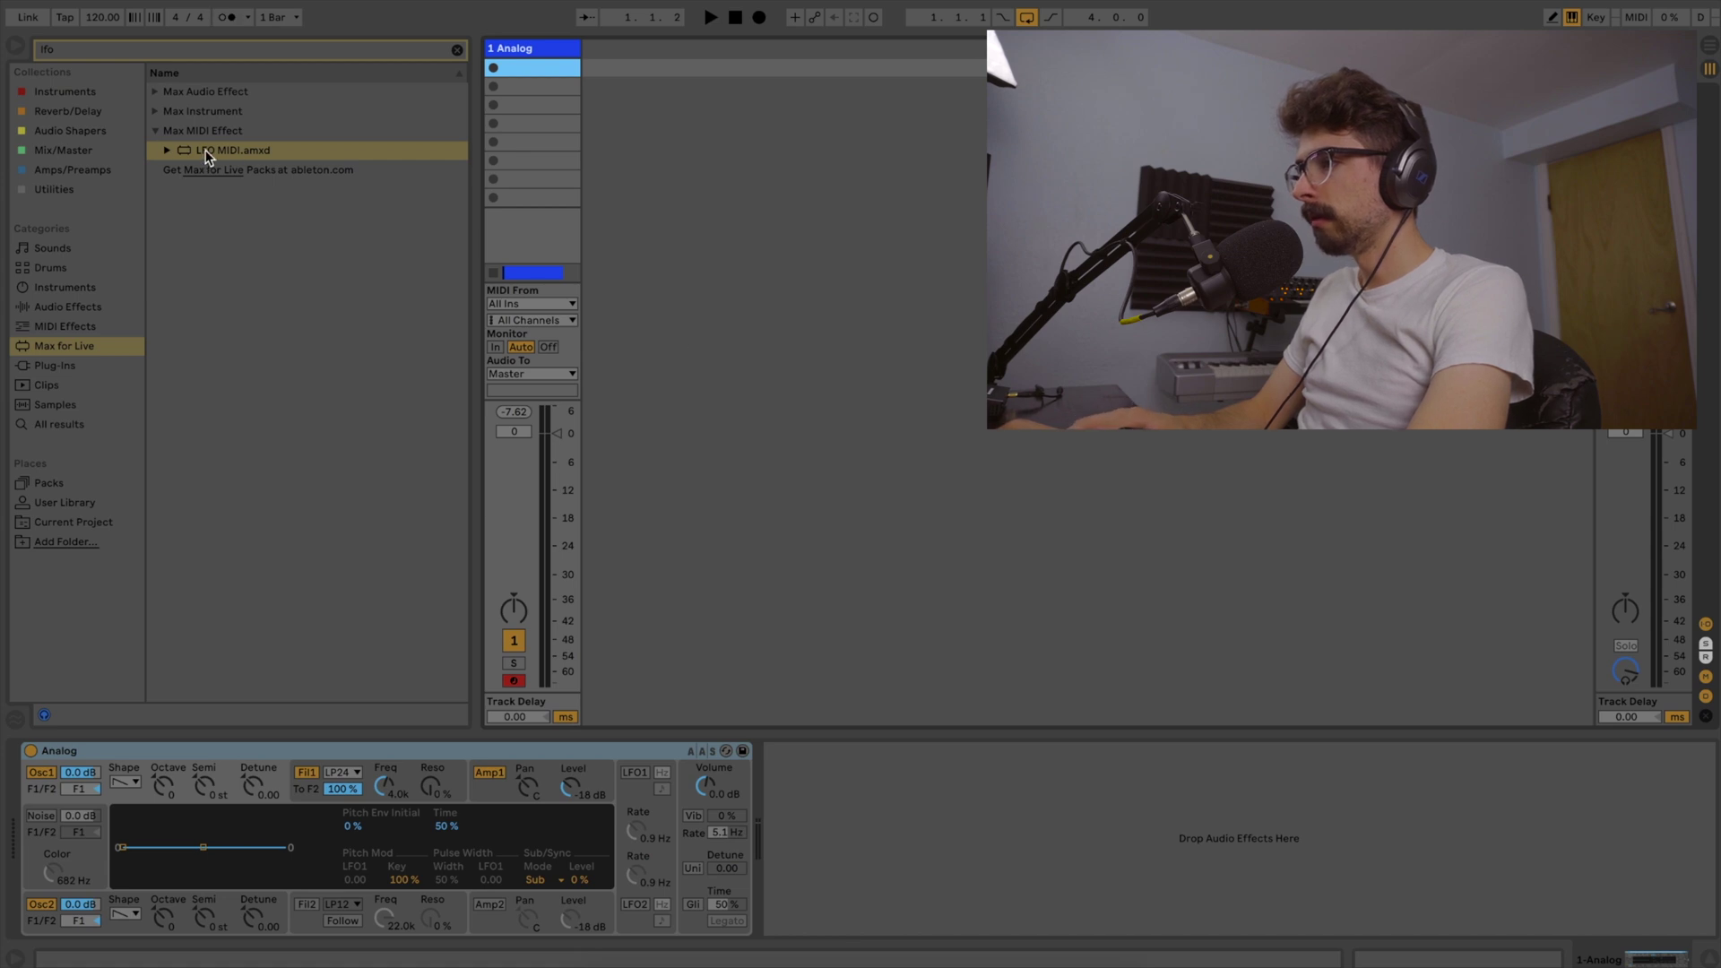
# - Check the MIDI Effects category for 'lfo', which shows no matching results
pyautogui.click(70, 330)
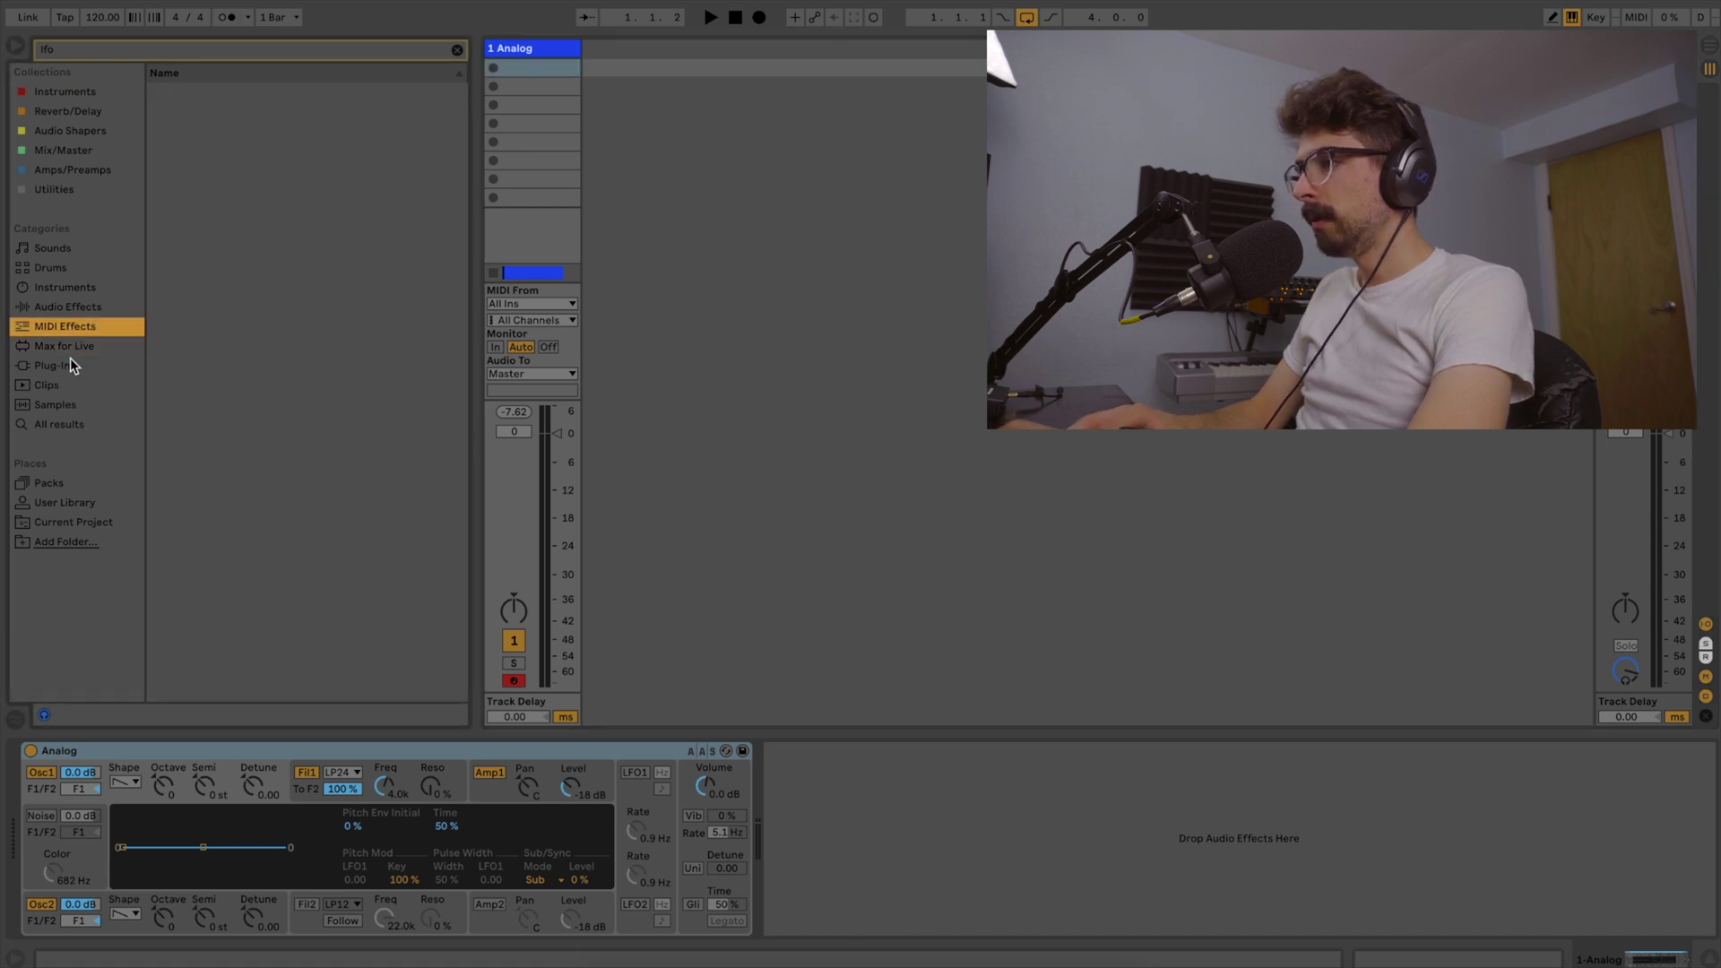
# - Find LFO MIDI under Max for Live's Max MIDI Effect and insert it before Analog on track 1
pyautogui.click(71, 347)
pyautogui.press('BackSpace')
pyautogui.press('BackSpace')
pyautogui.press('BackSpace')
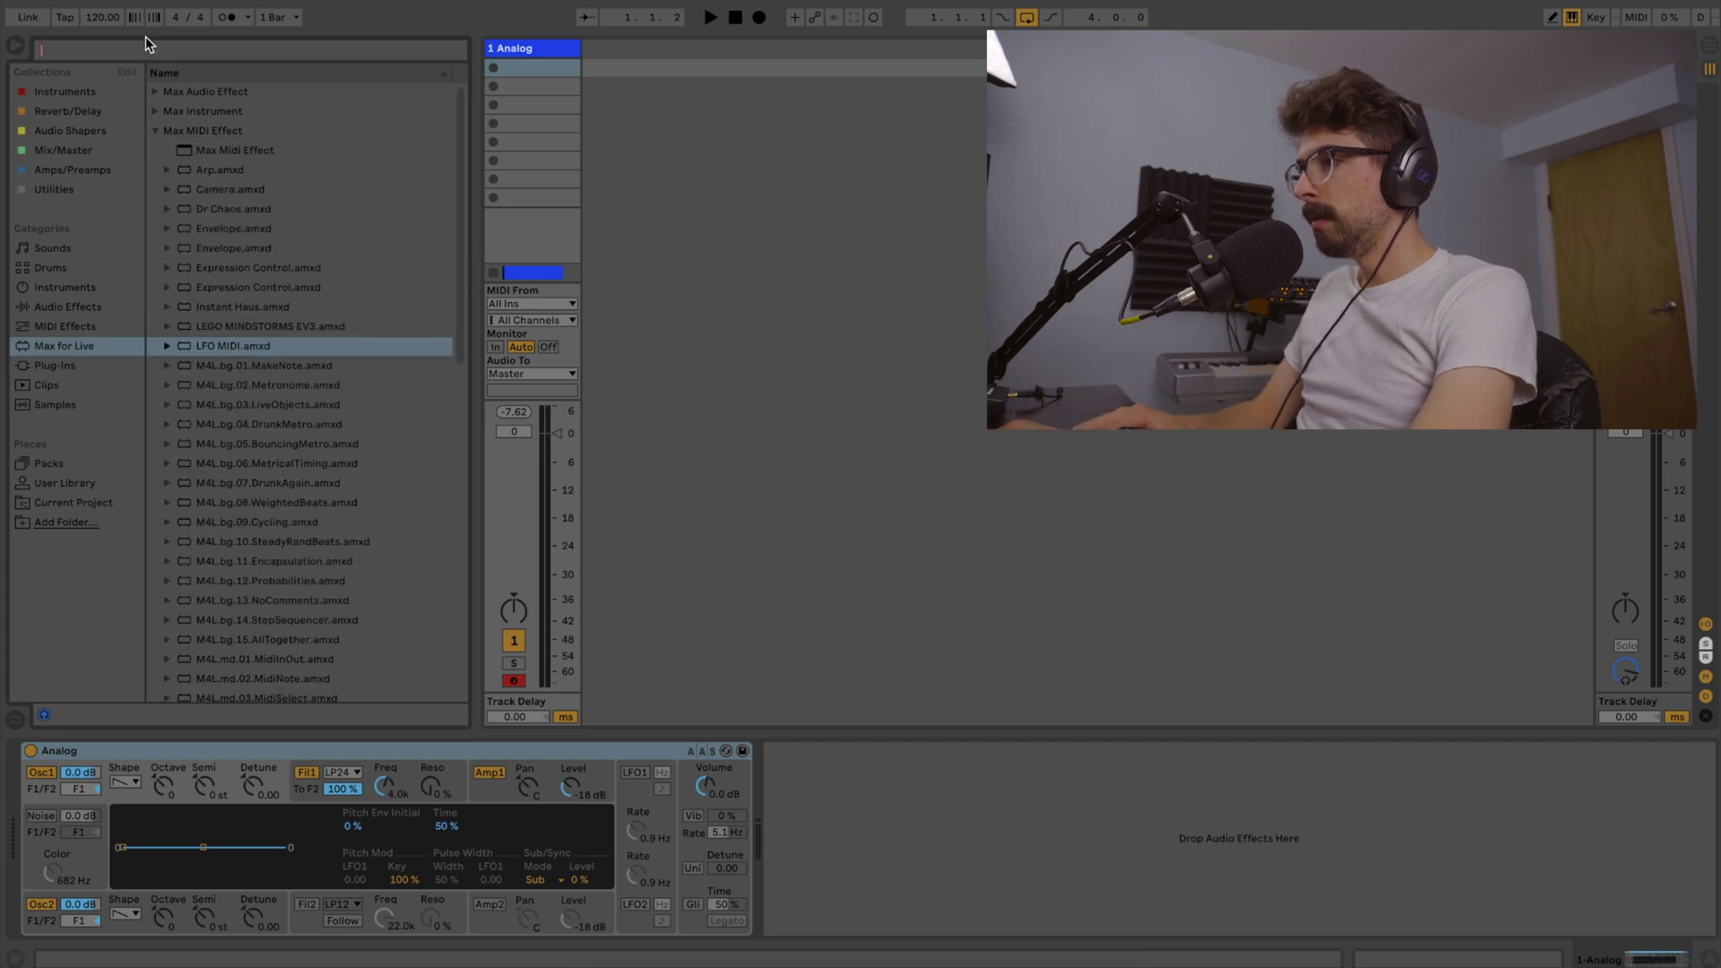
pyautogui.click(156, 130)
pyautogui.click(157, 131)
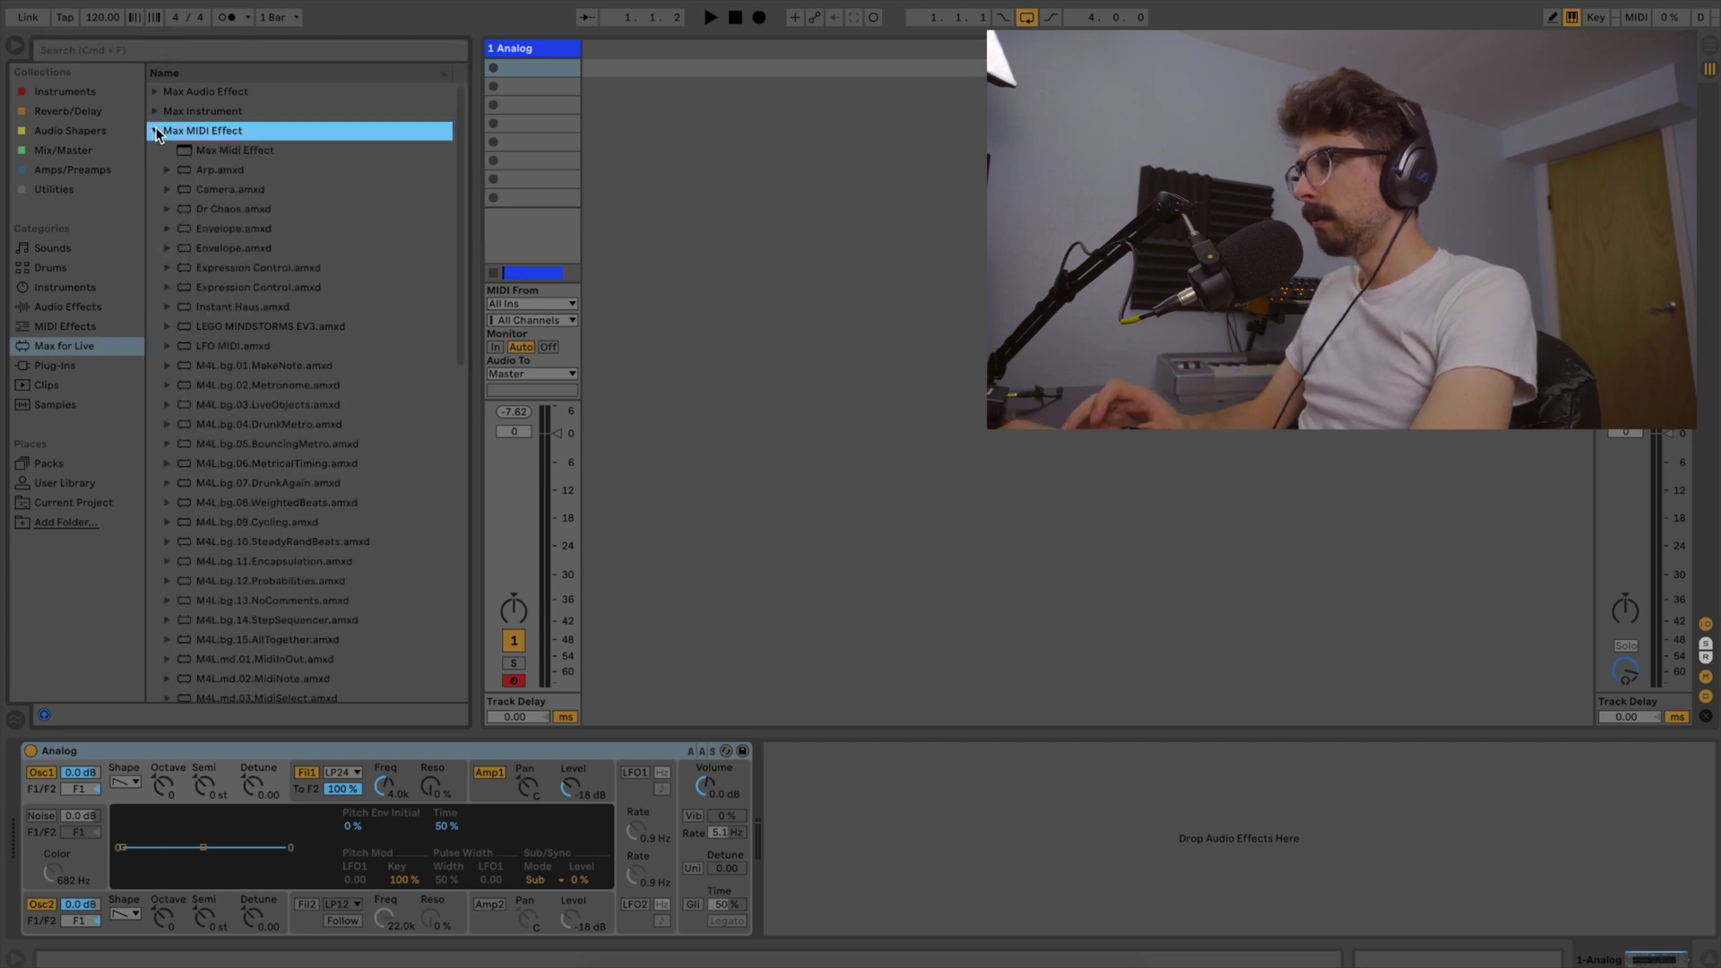
pyautogui.click(192, 52)
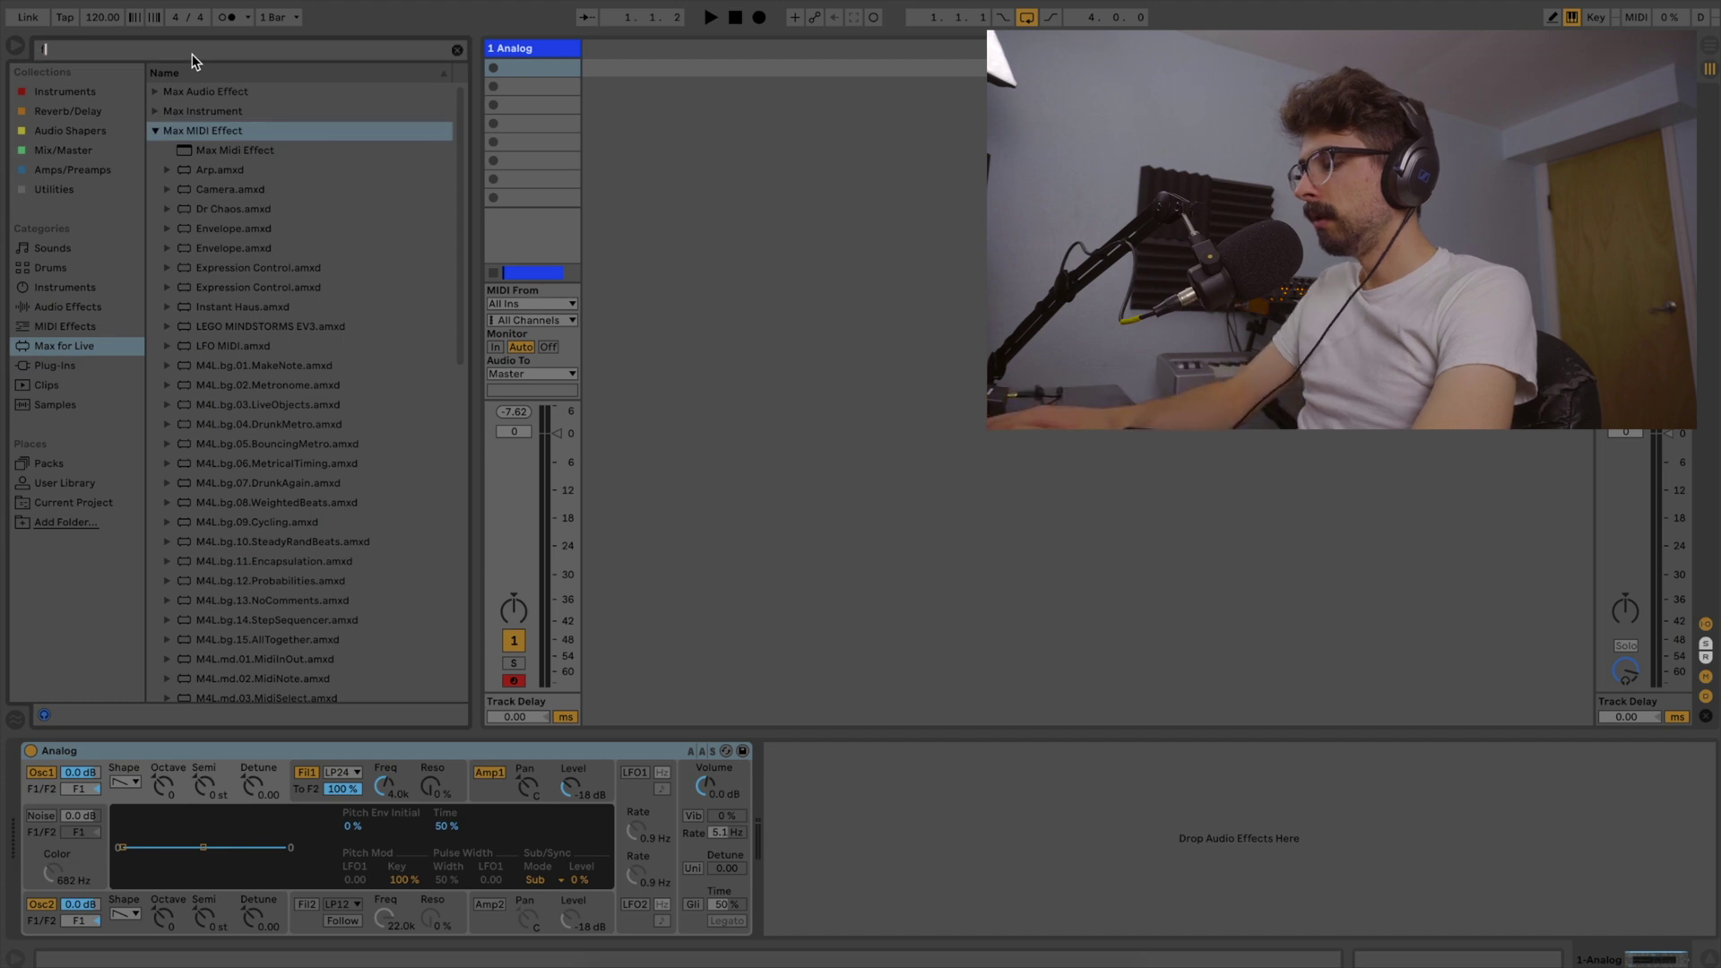
pyautogui.write('lfo')
pyautogui.press('Down')
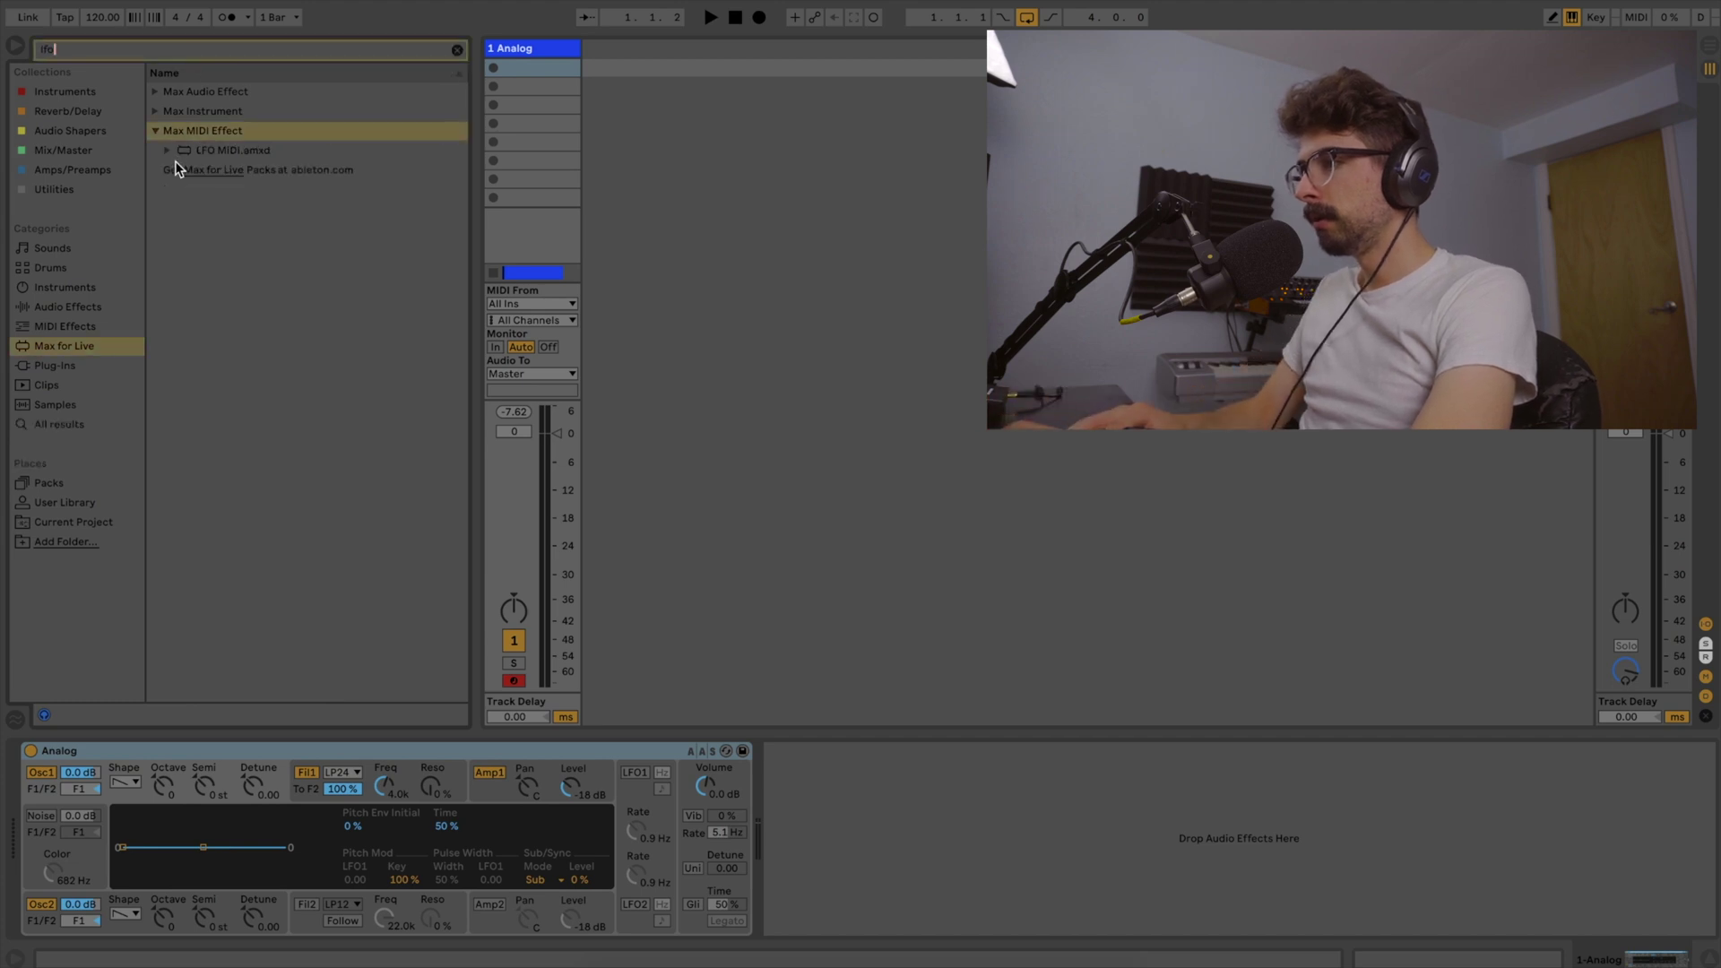
pyautogui.moveTo(7, 817); pyautogui.dragTo(18, 817)
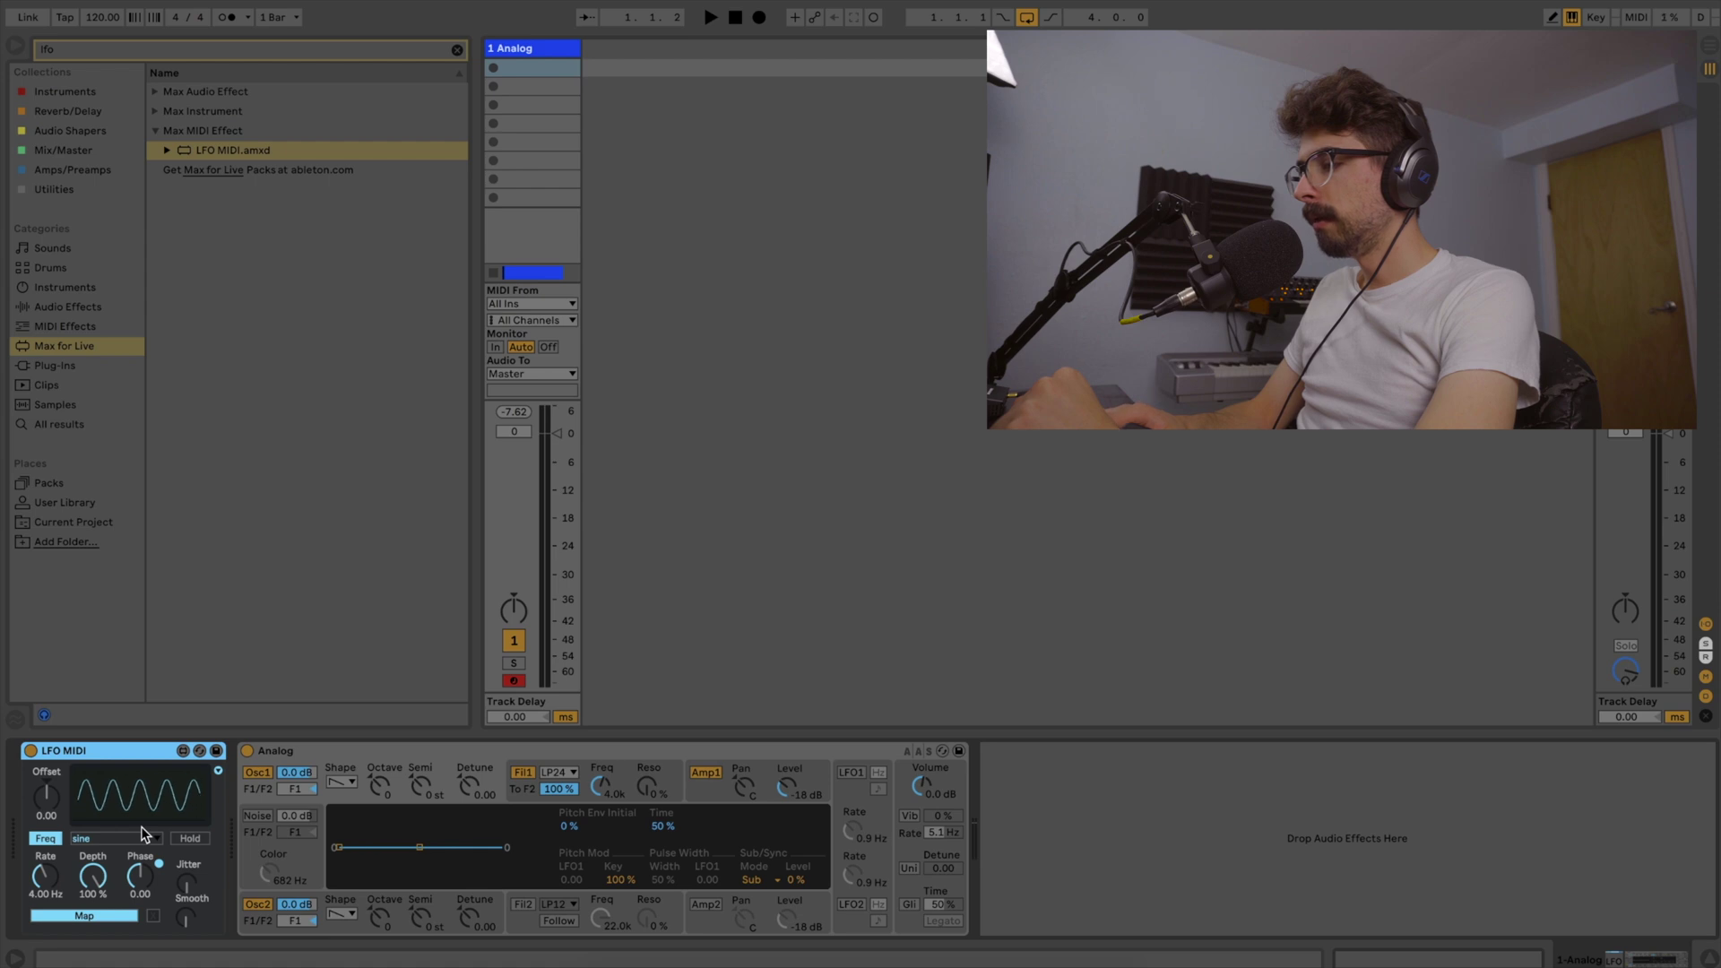
# - Slow the LFO MIDI rate to 1.10 Hz, start playback, and lower track 1 volume to -3.4 dB
pyautogui.moveTo(53, 876); pyautogui.dragTo(54, 905)
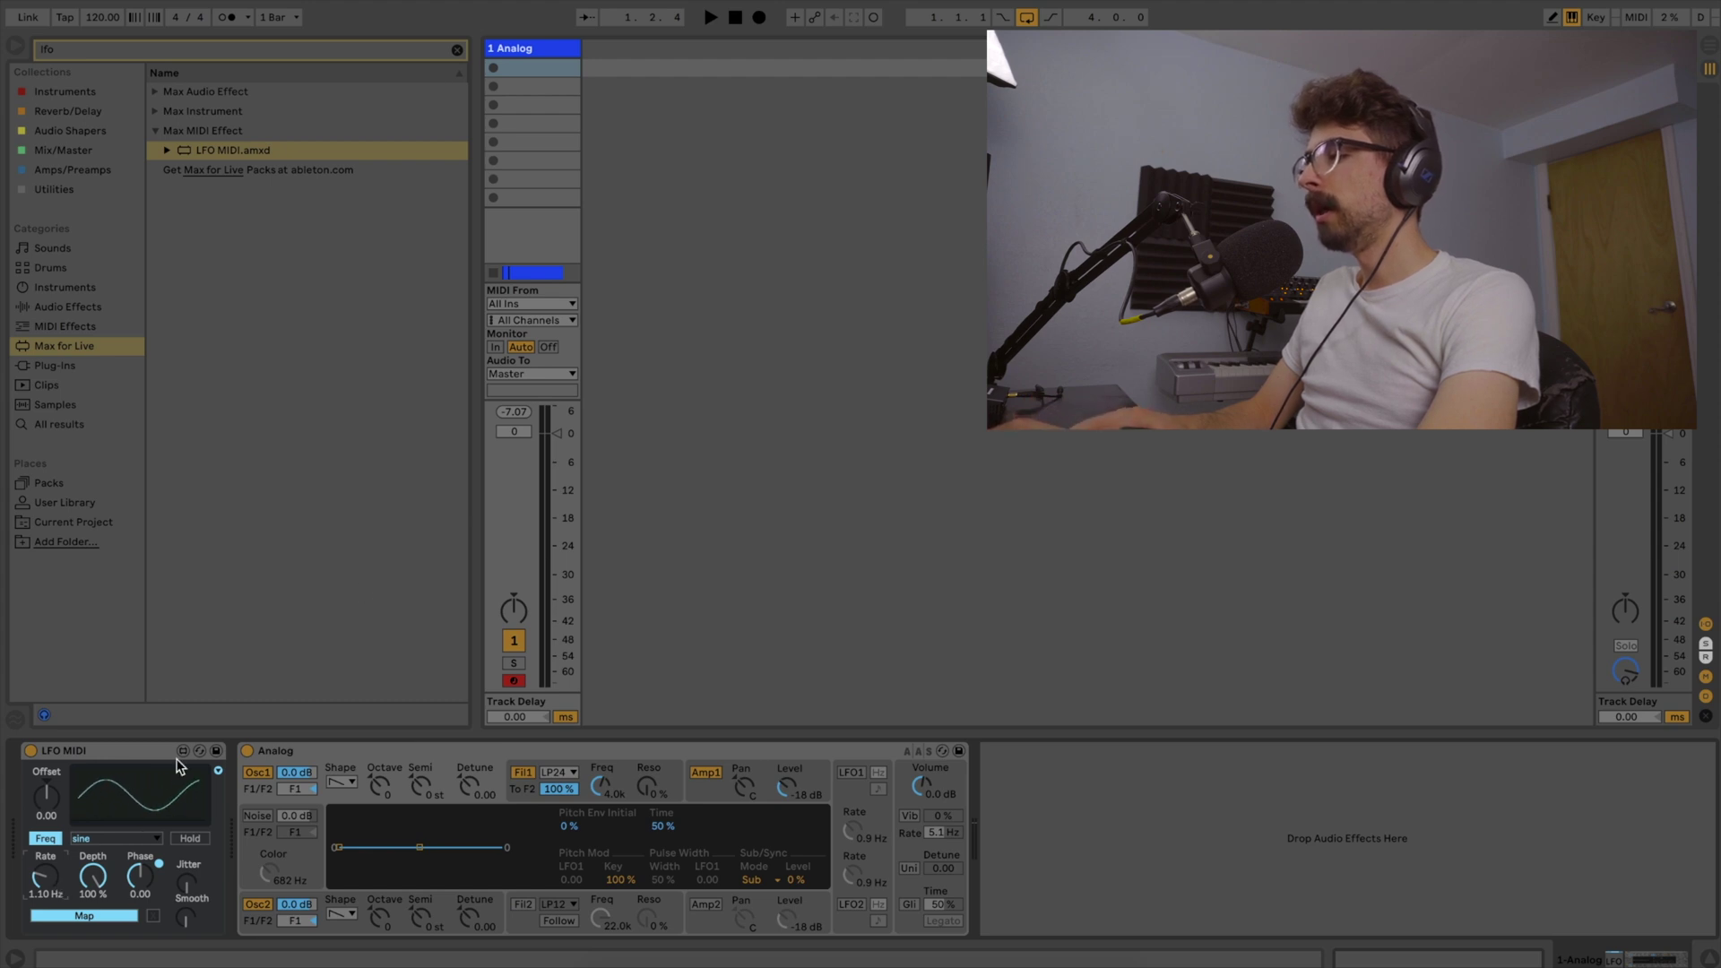
pyautogui.press('space')
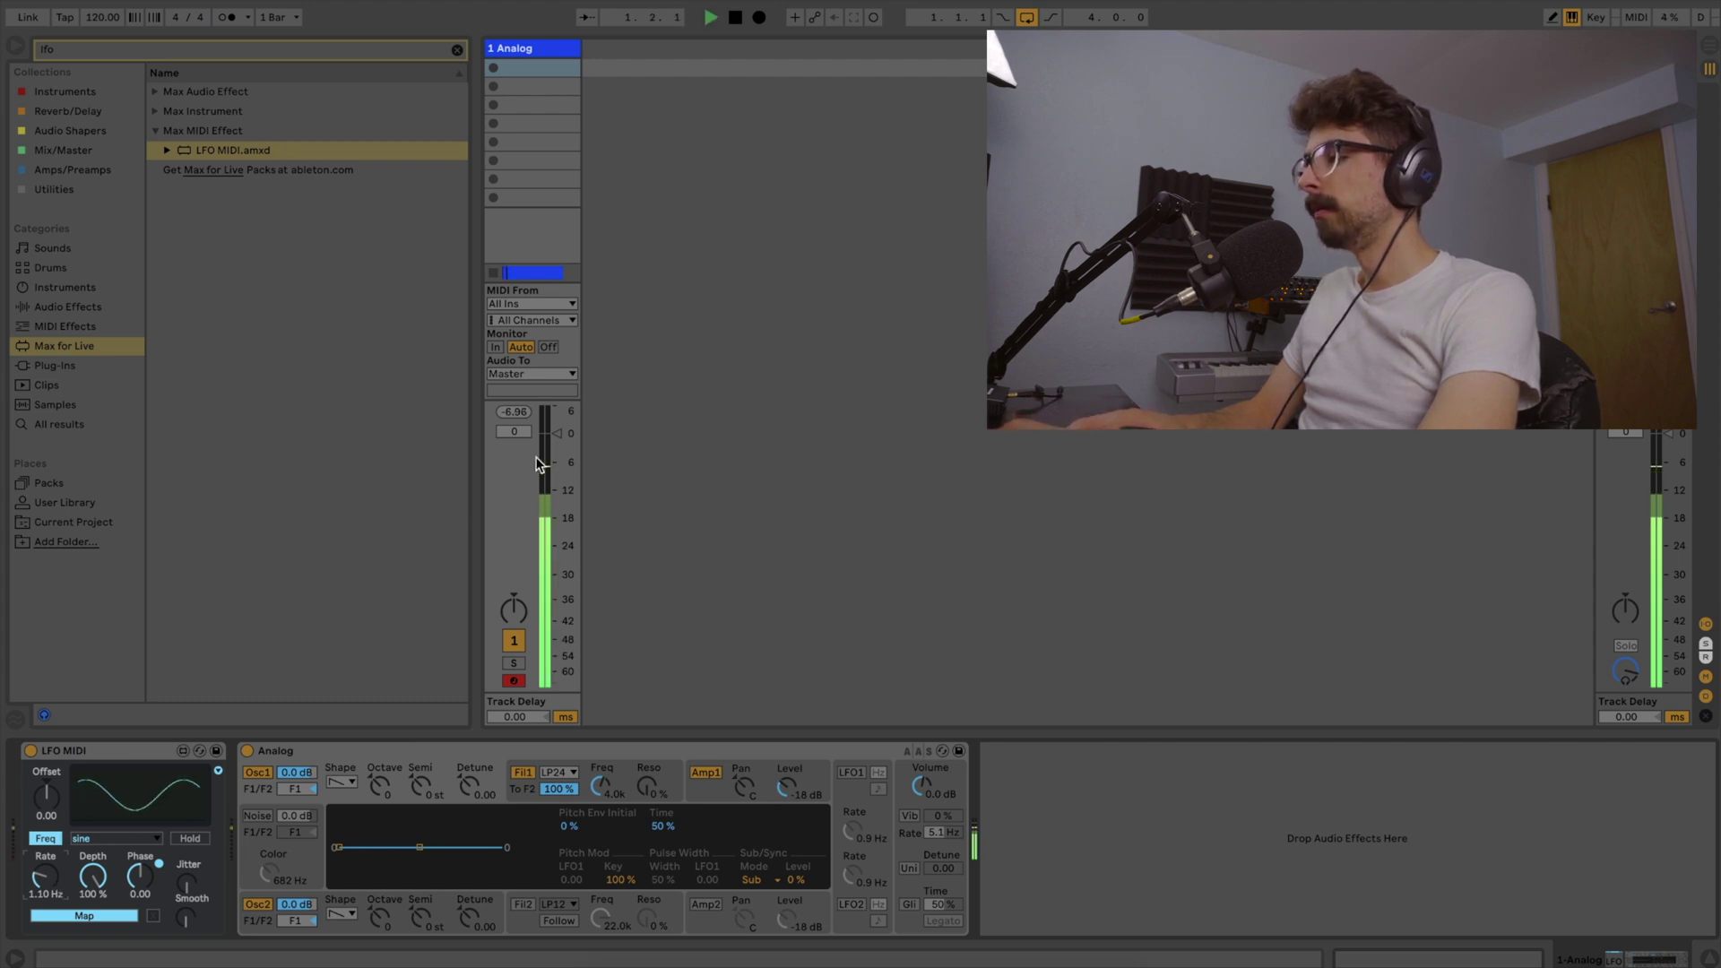
pyautogui.moveTo(559, 436); pyautogui.dragTo(559, 453)
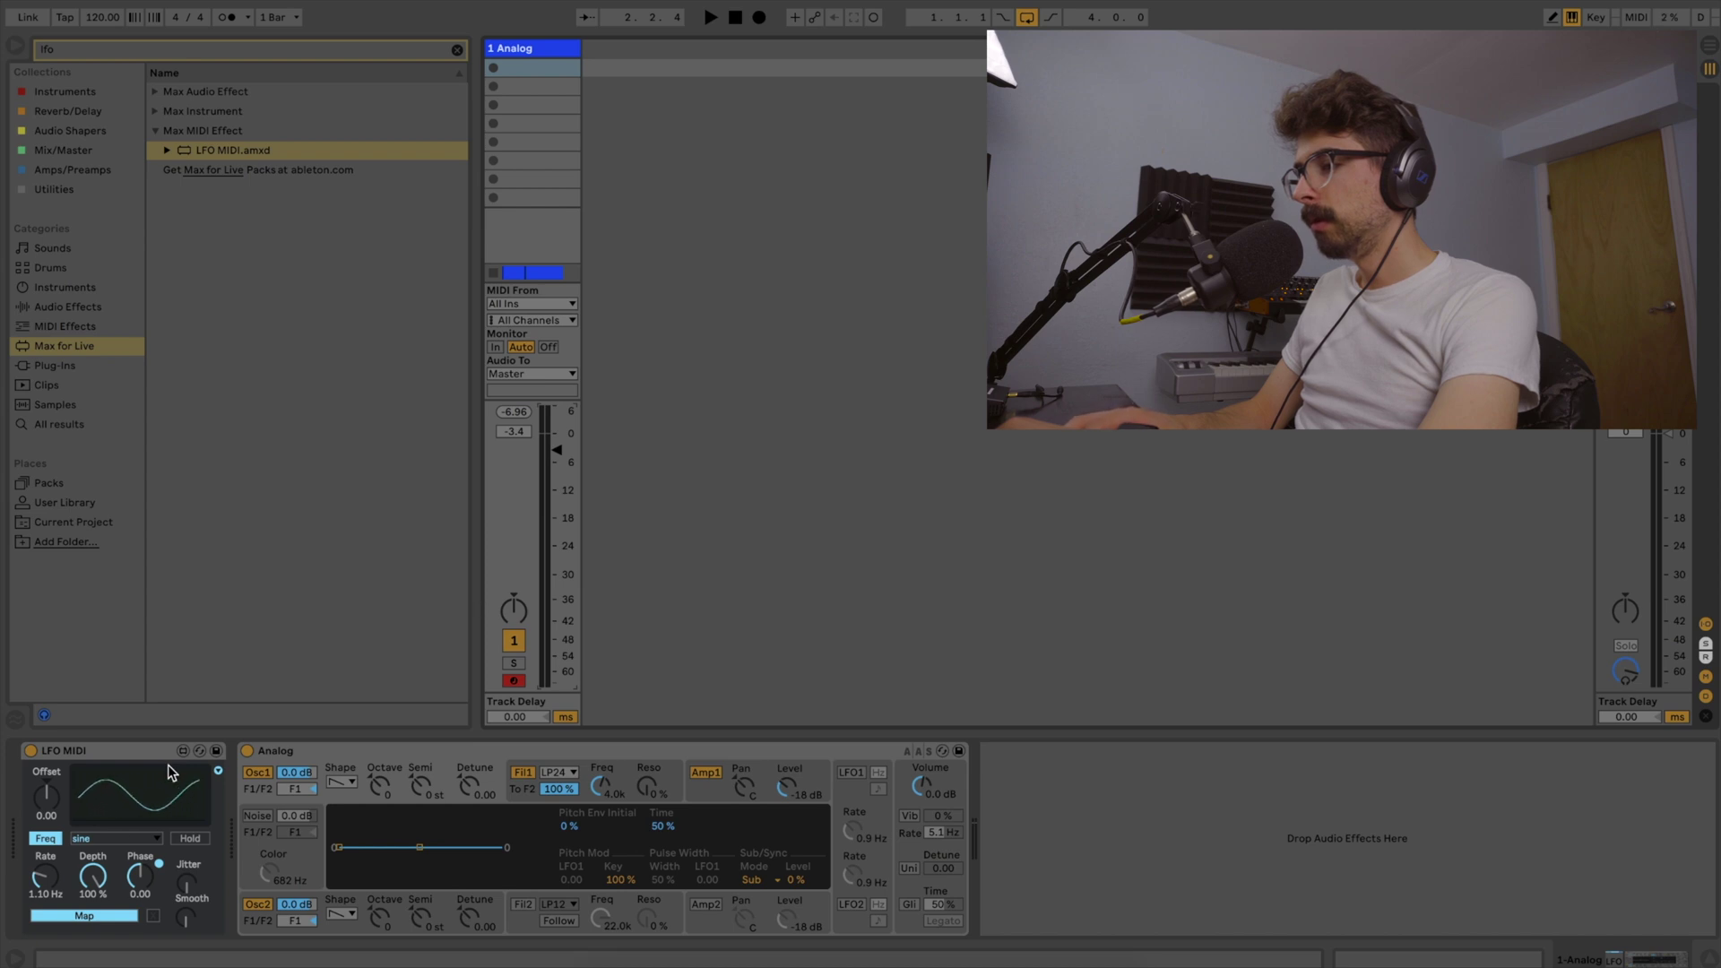
# - Map LFO MIDI to Analog's Fil1 Freq knob so Map reads F1 Freq
pyautogui.click(90, 912)
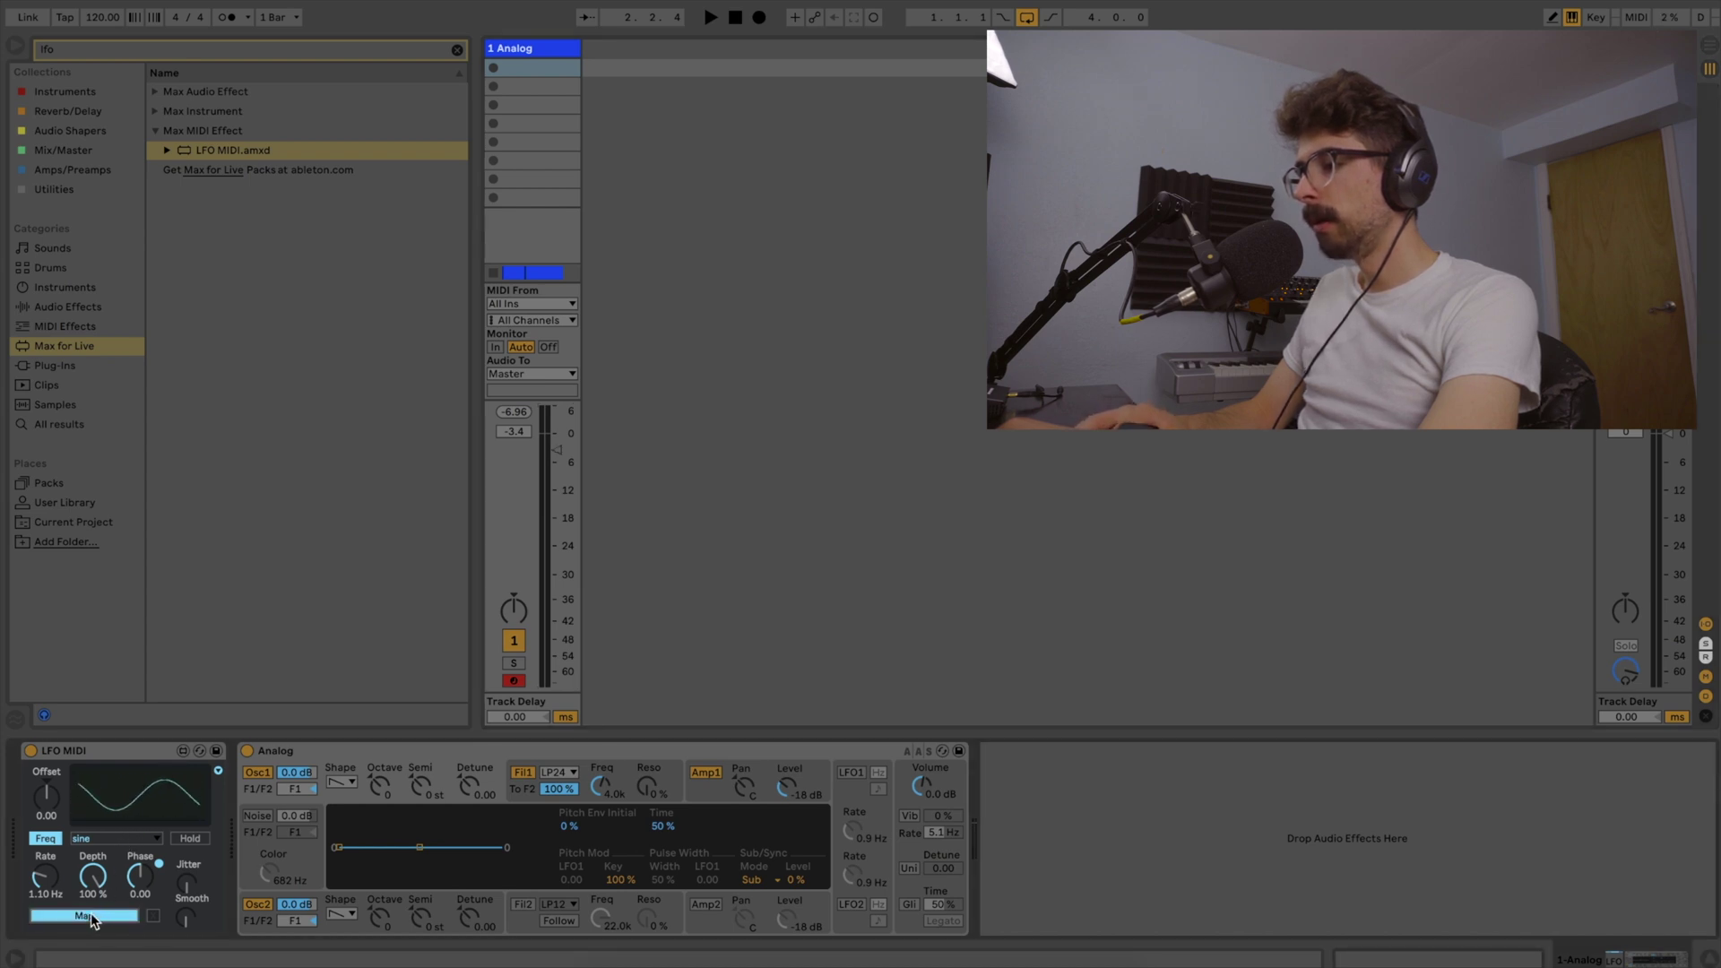
pyautogui.click(598, 785)
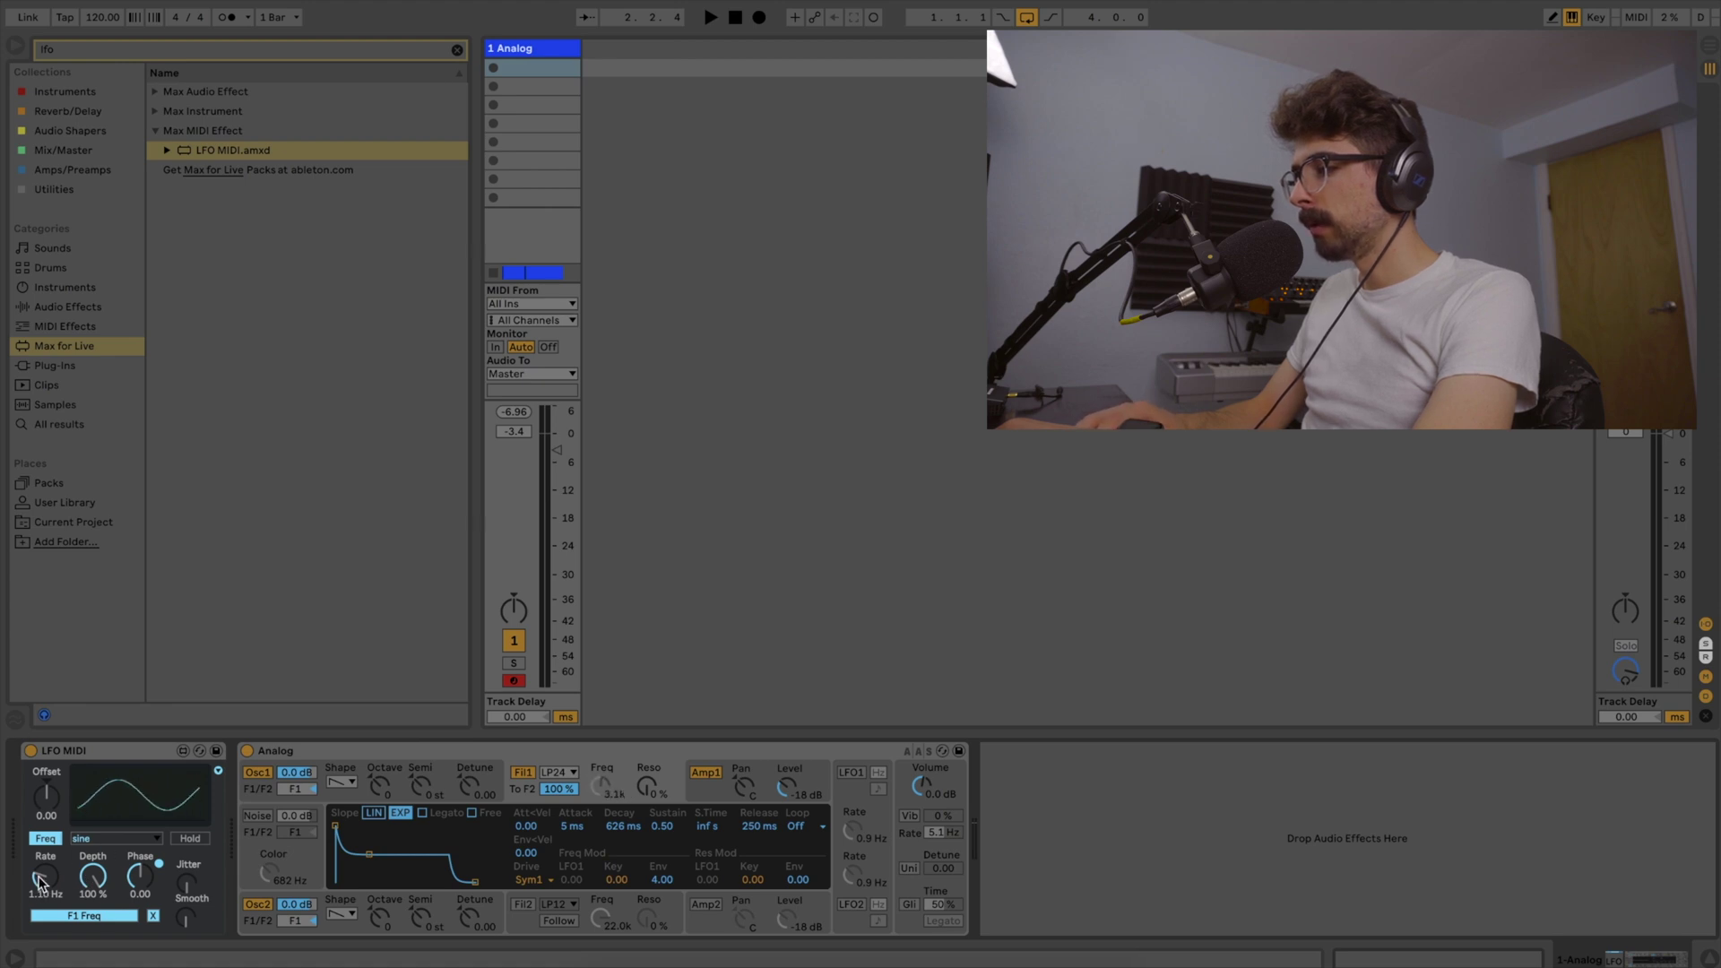
# - Play and stop to hear the filter sweep, enable the metronome, then play and stop again
pyautogui.press('space')
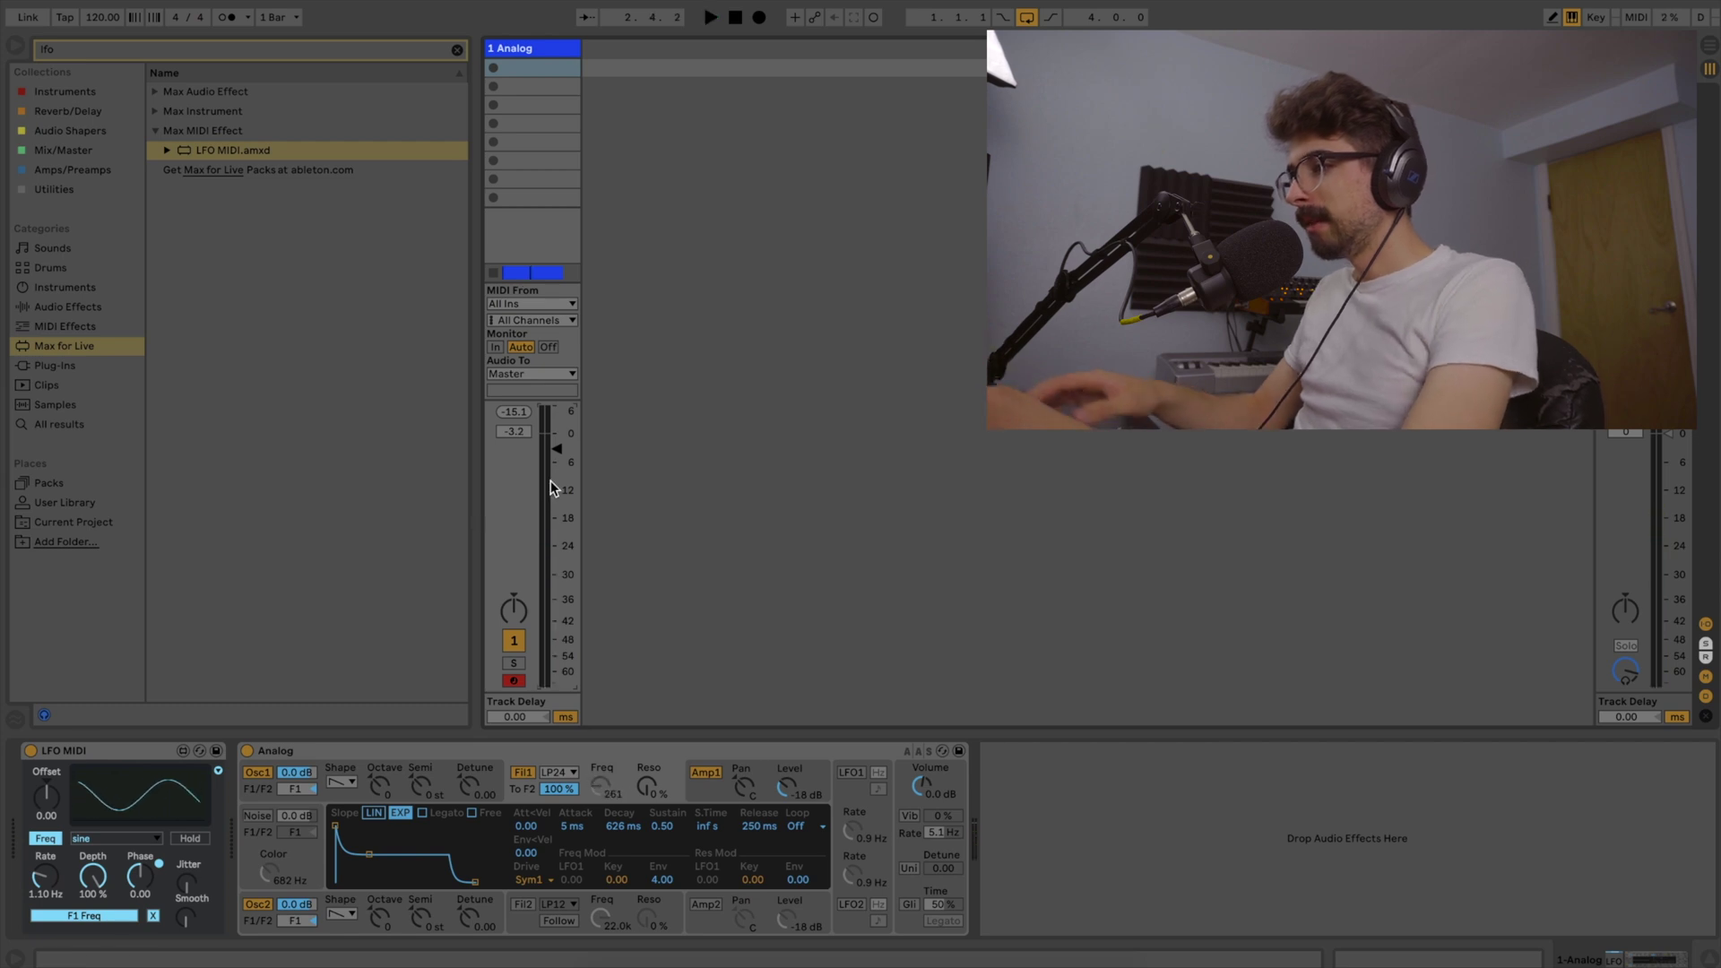
pyautogui.press('space')
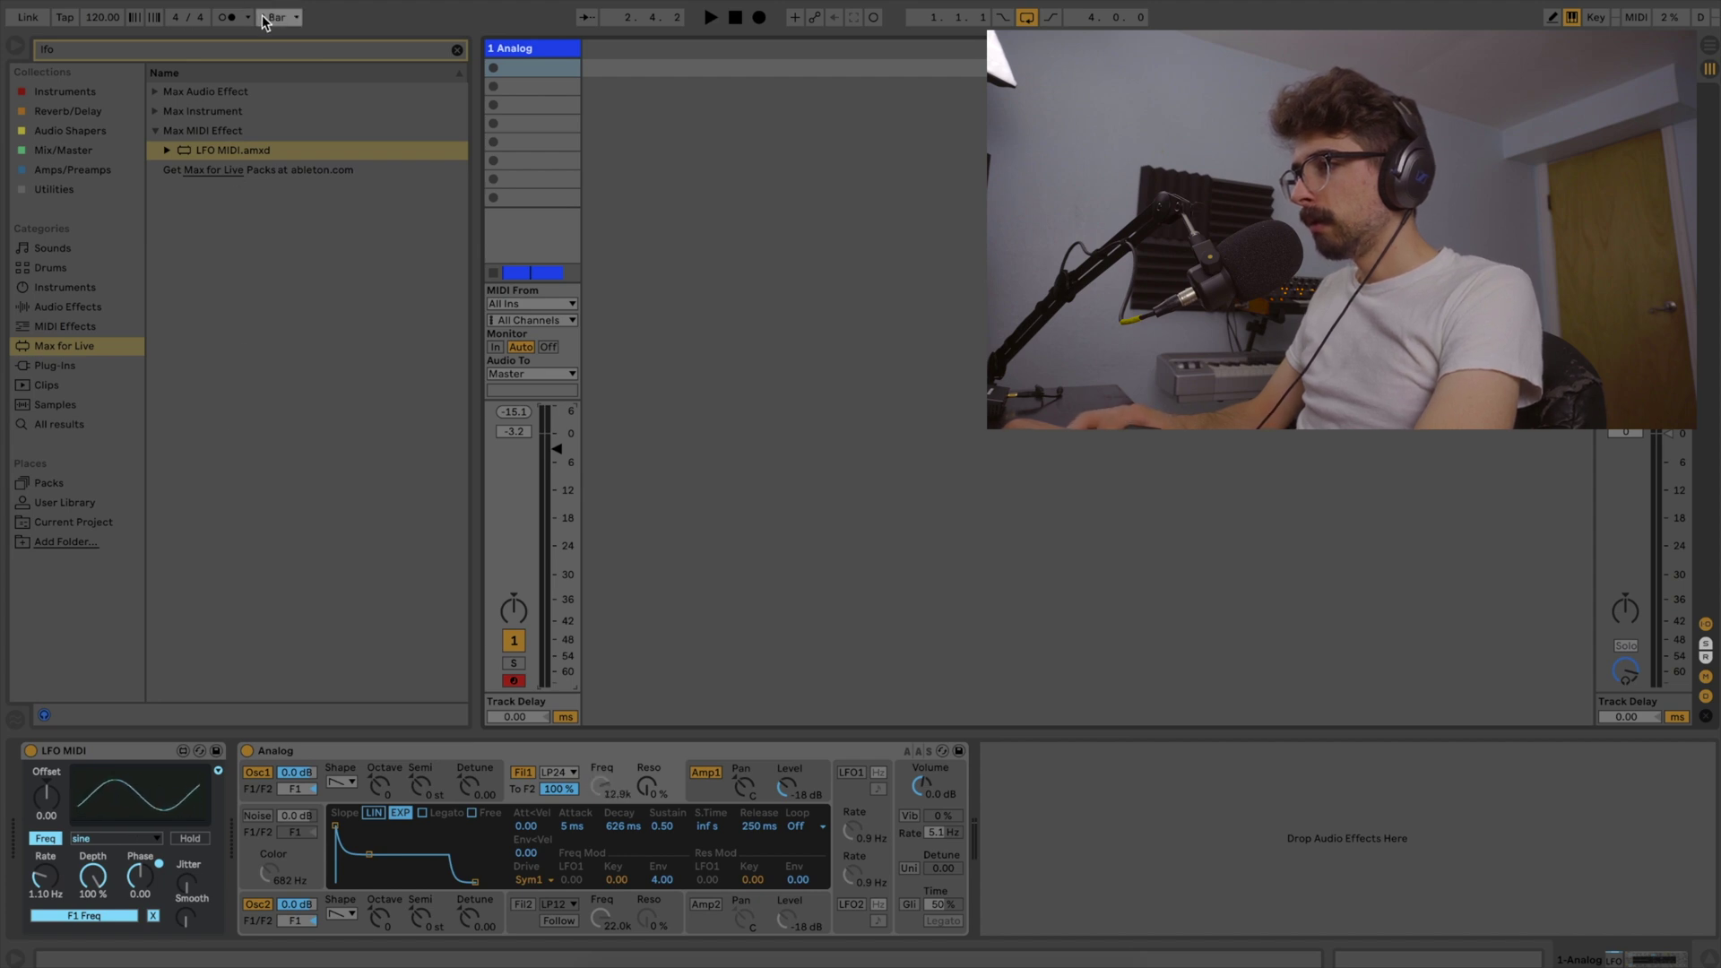
pyautogui.click(230, 18)
pyautogui.press('space')
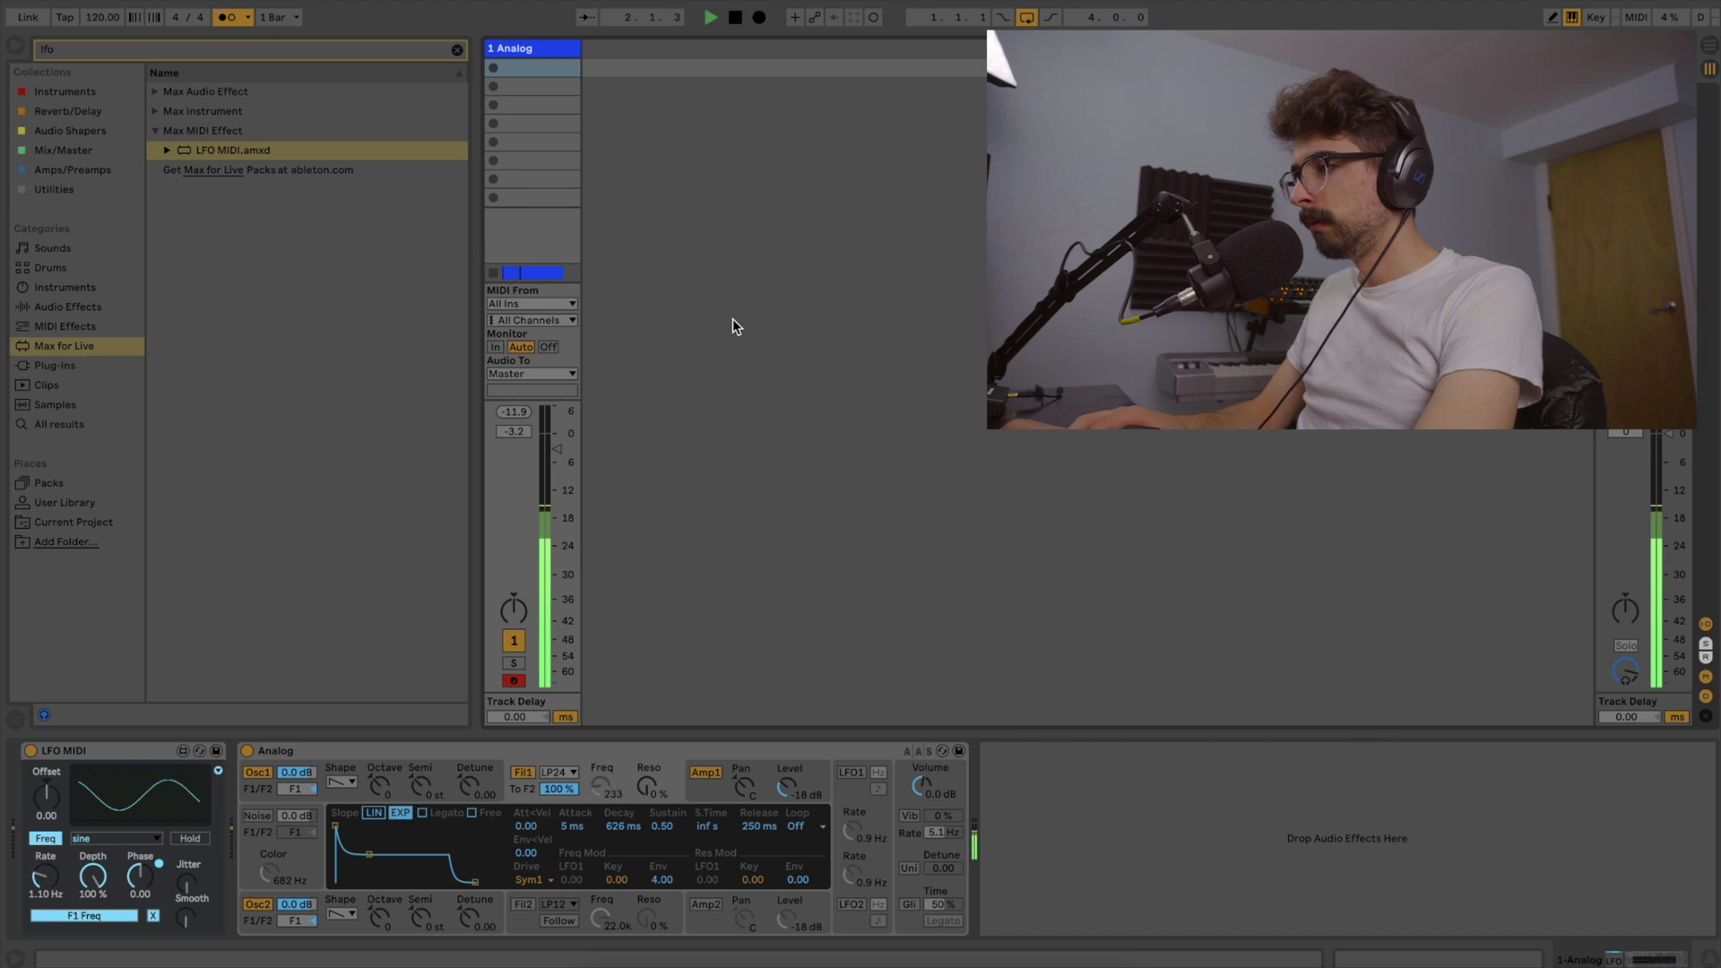
pyautogui.press('space')
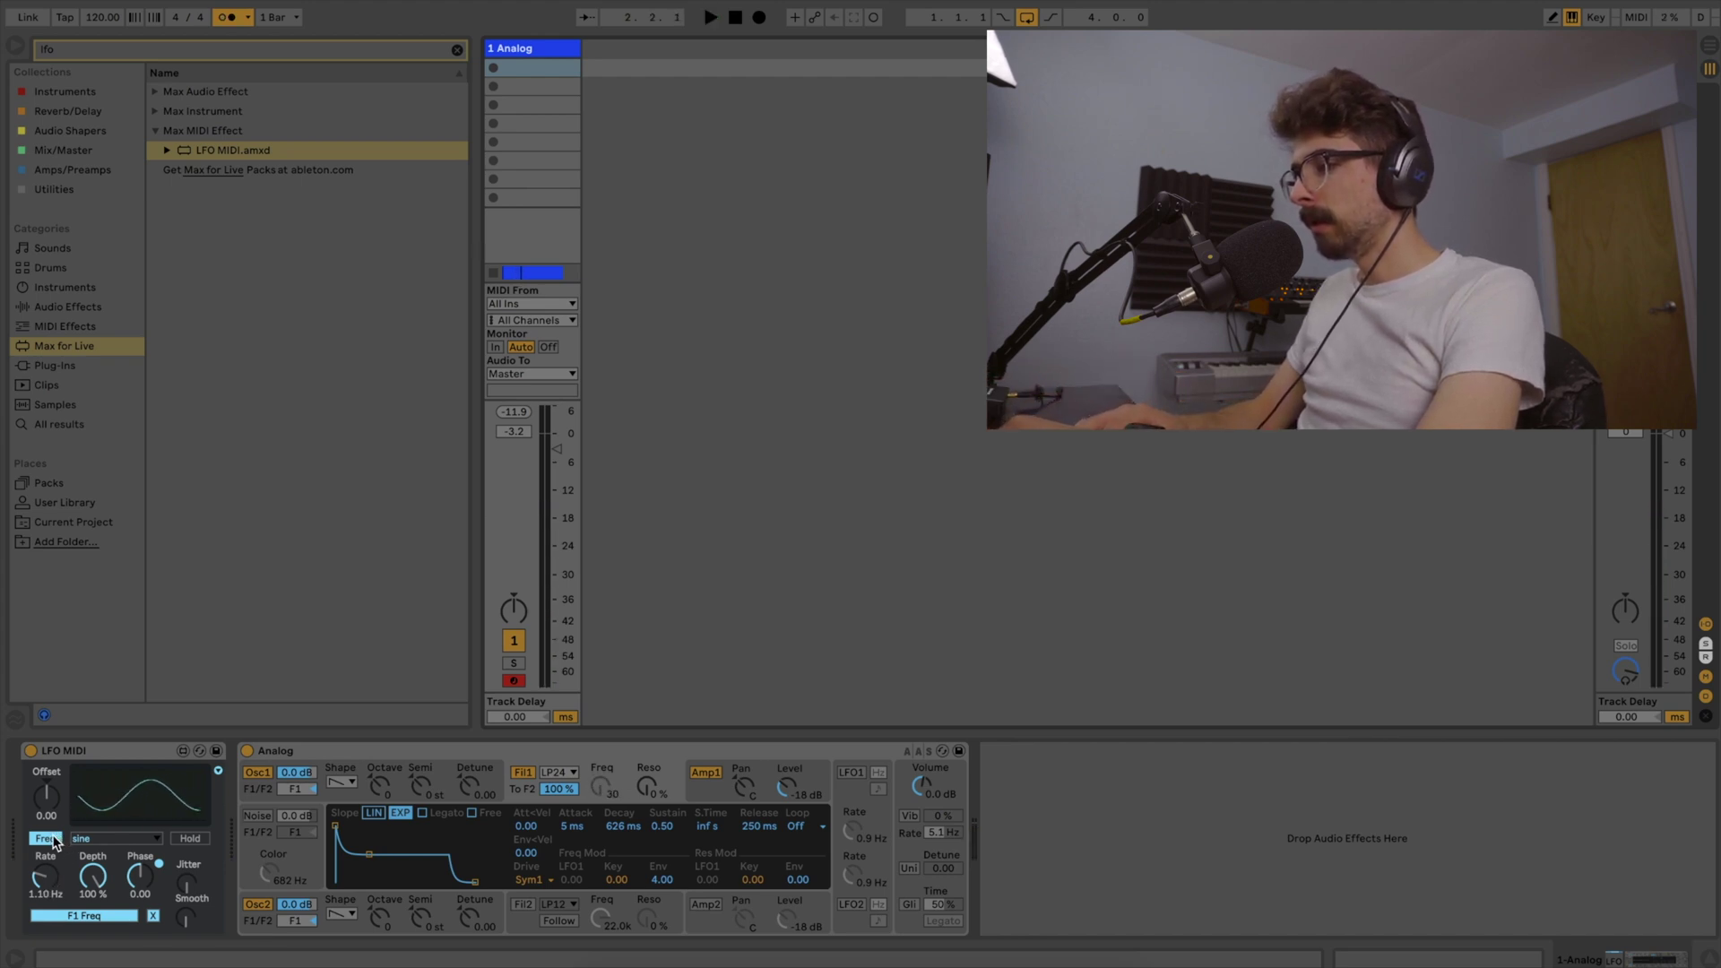
# - Switch LFO MIDI to Sync with a 1/4 rate and play briefly to hear it
pyautogui.click(50, 839)
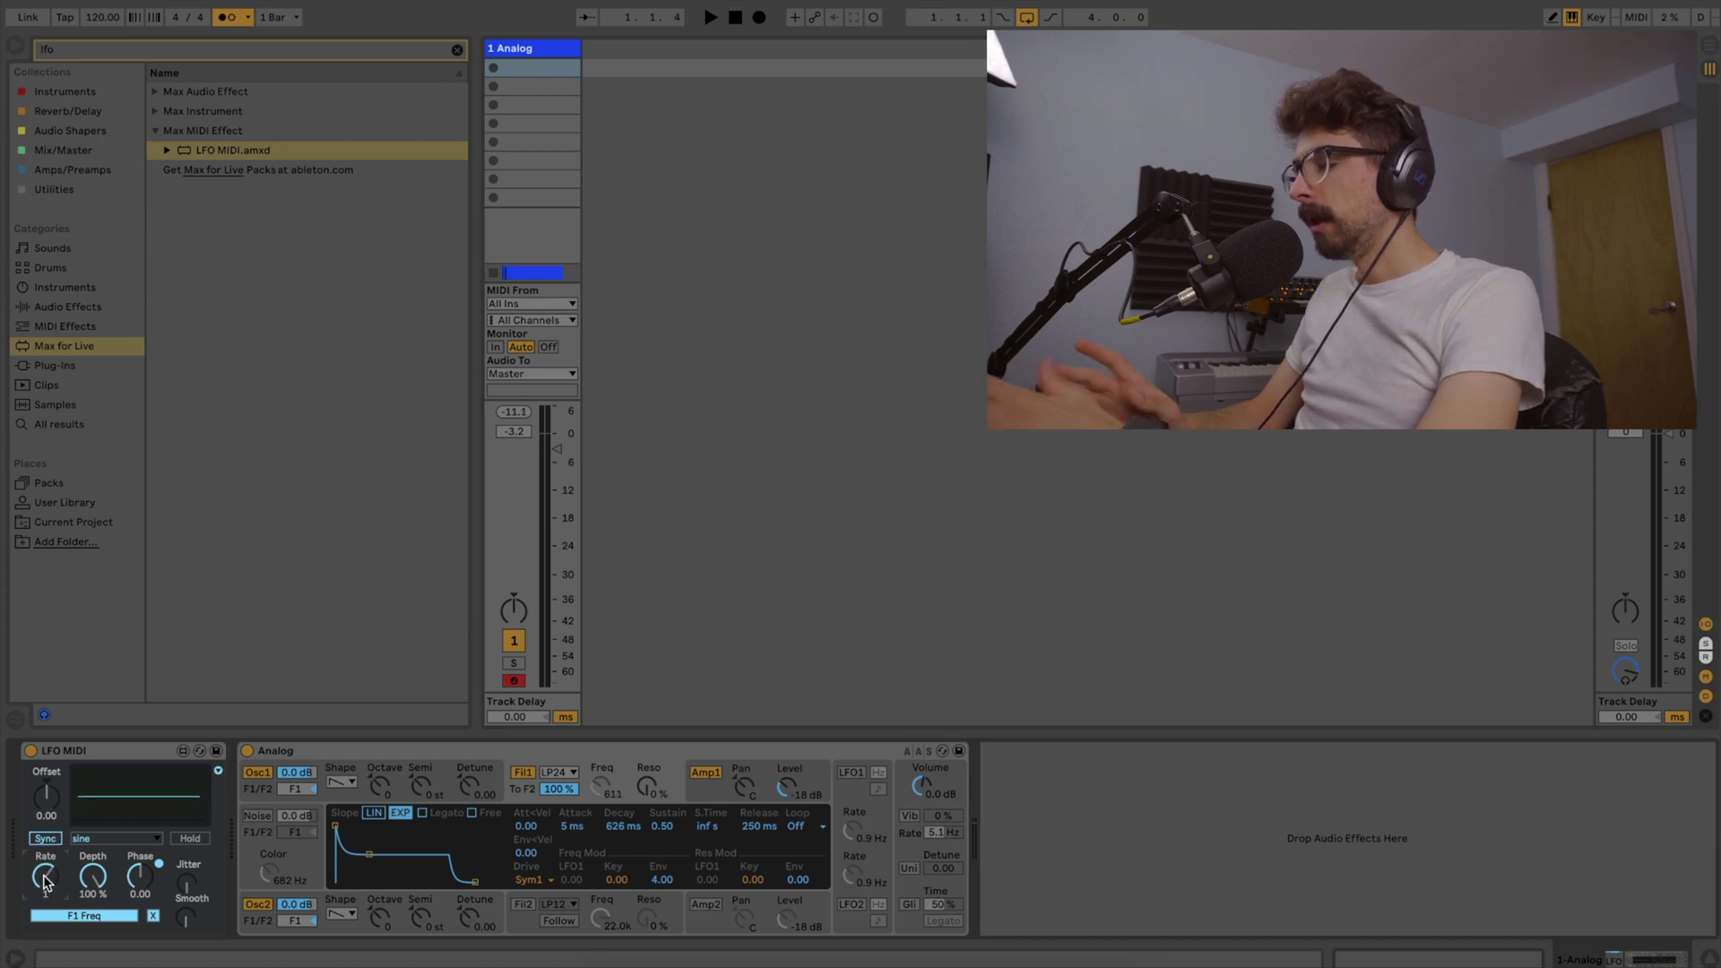
pyautogui.moveTo(45, 876); pyautogui.dragTo(45, 856)
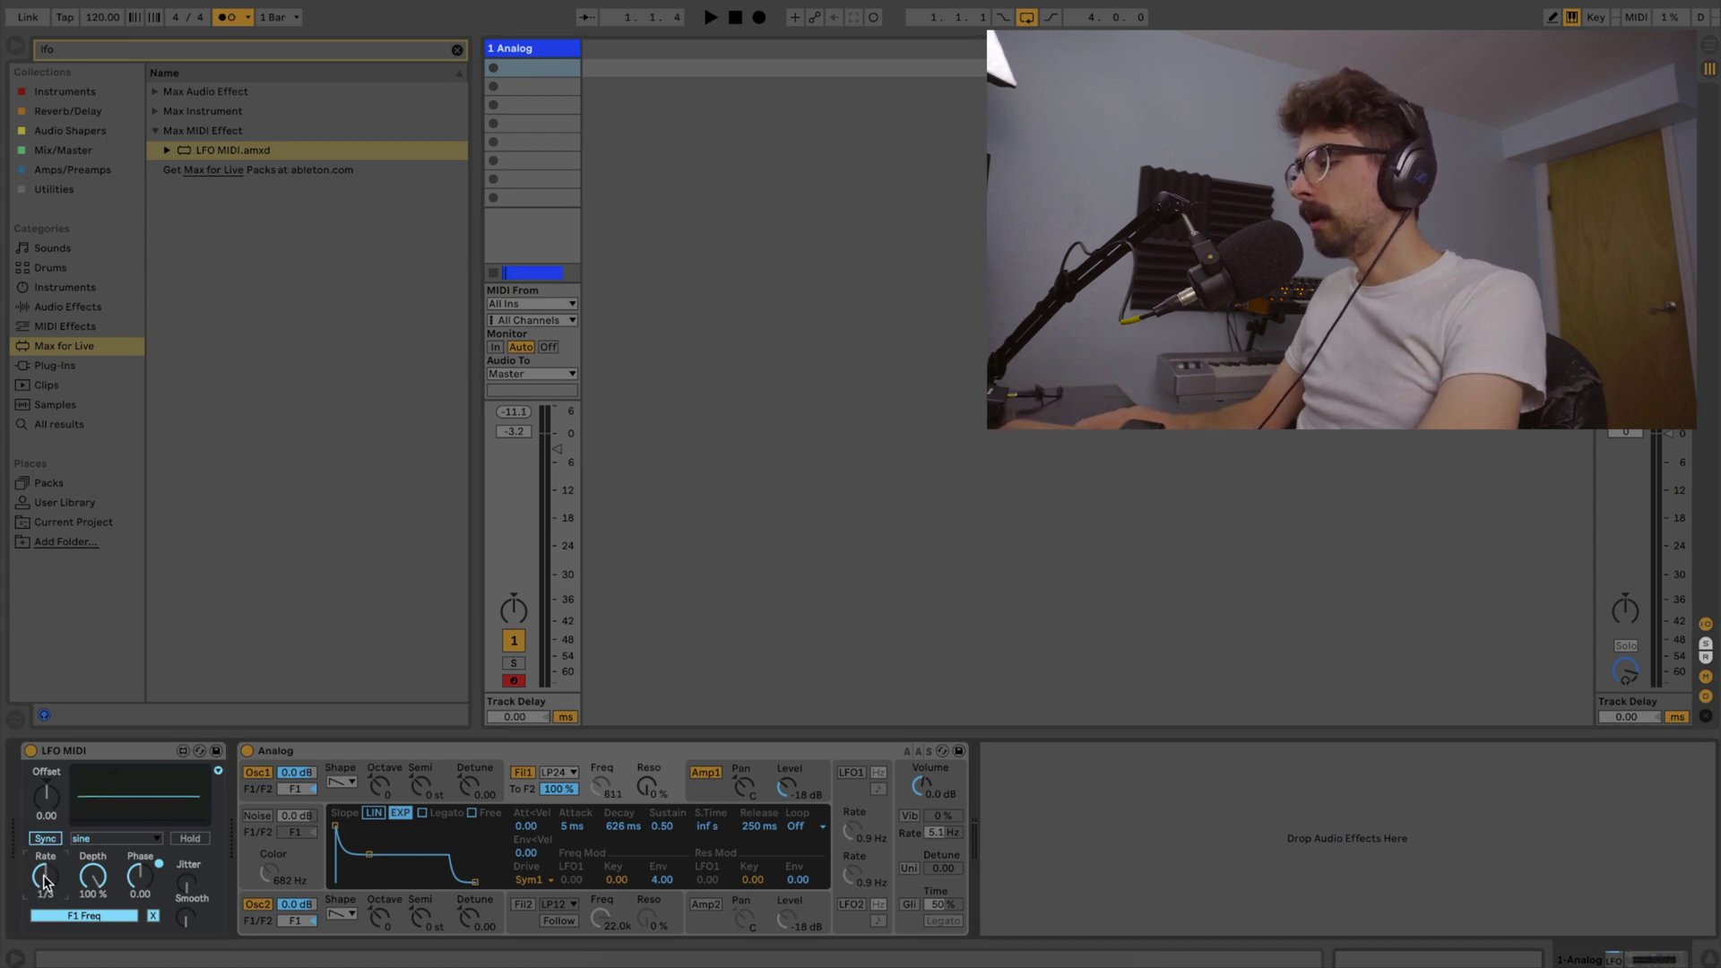
pyautogui.press('space')
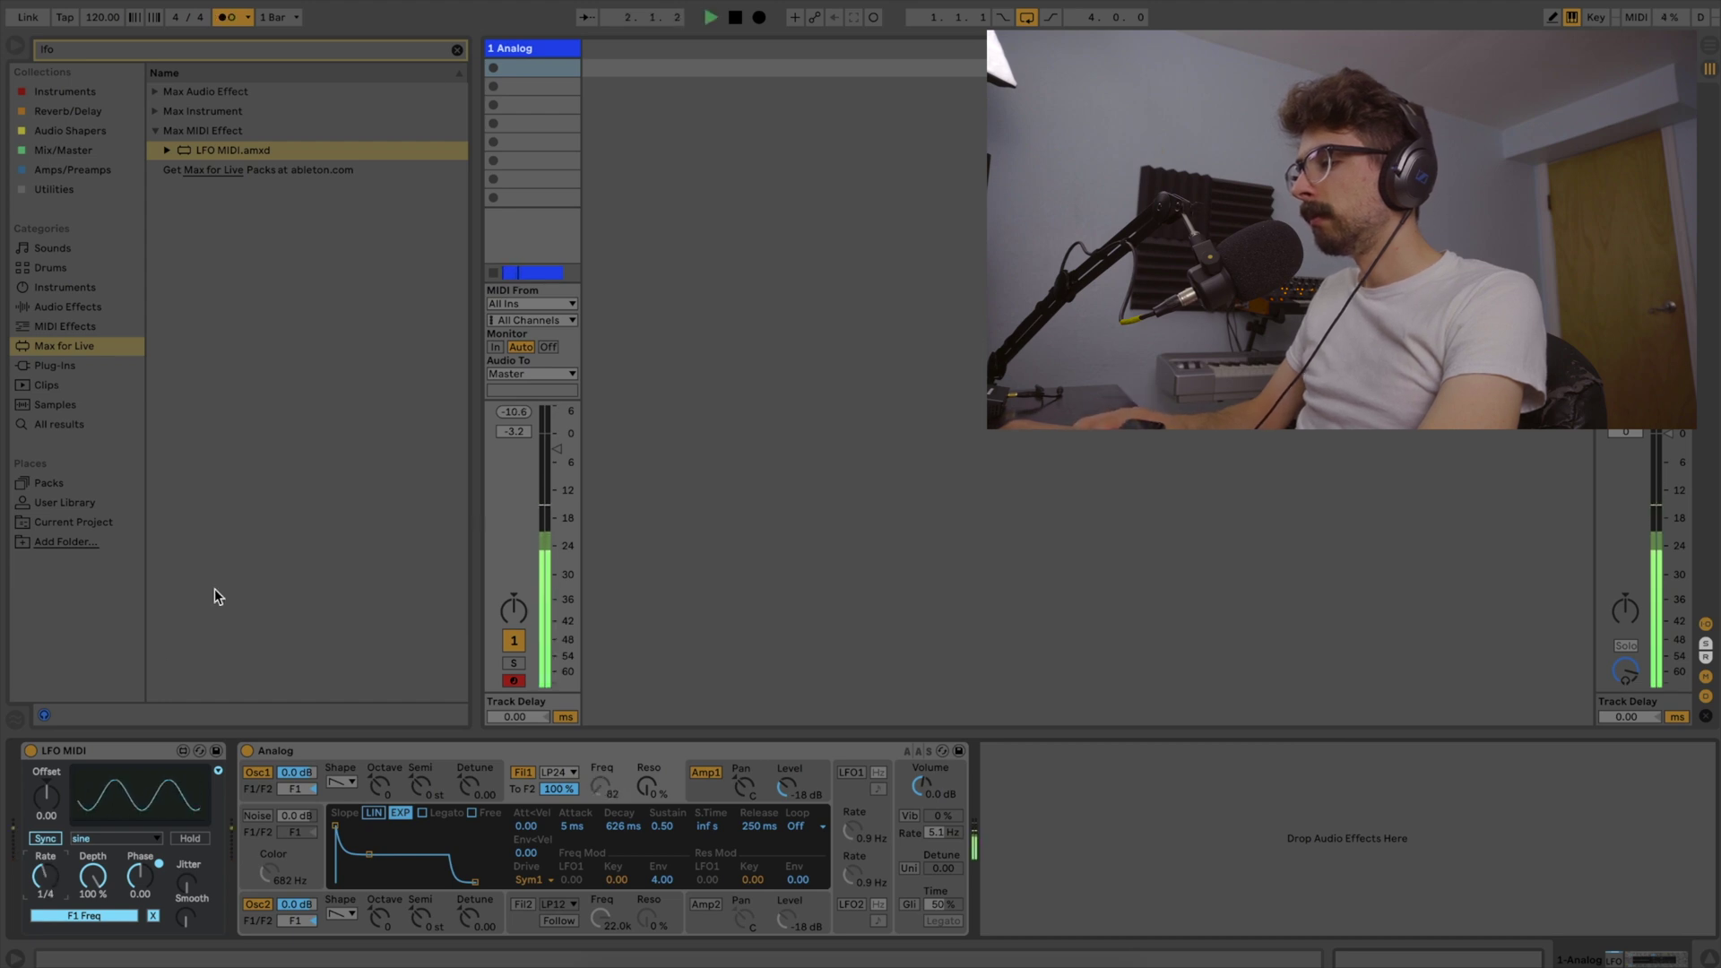
pyautogui.press('space')
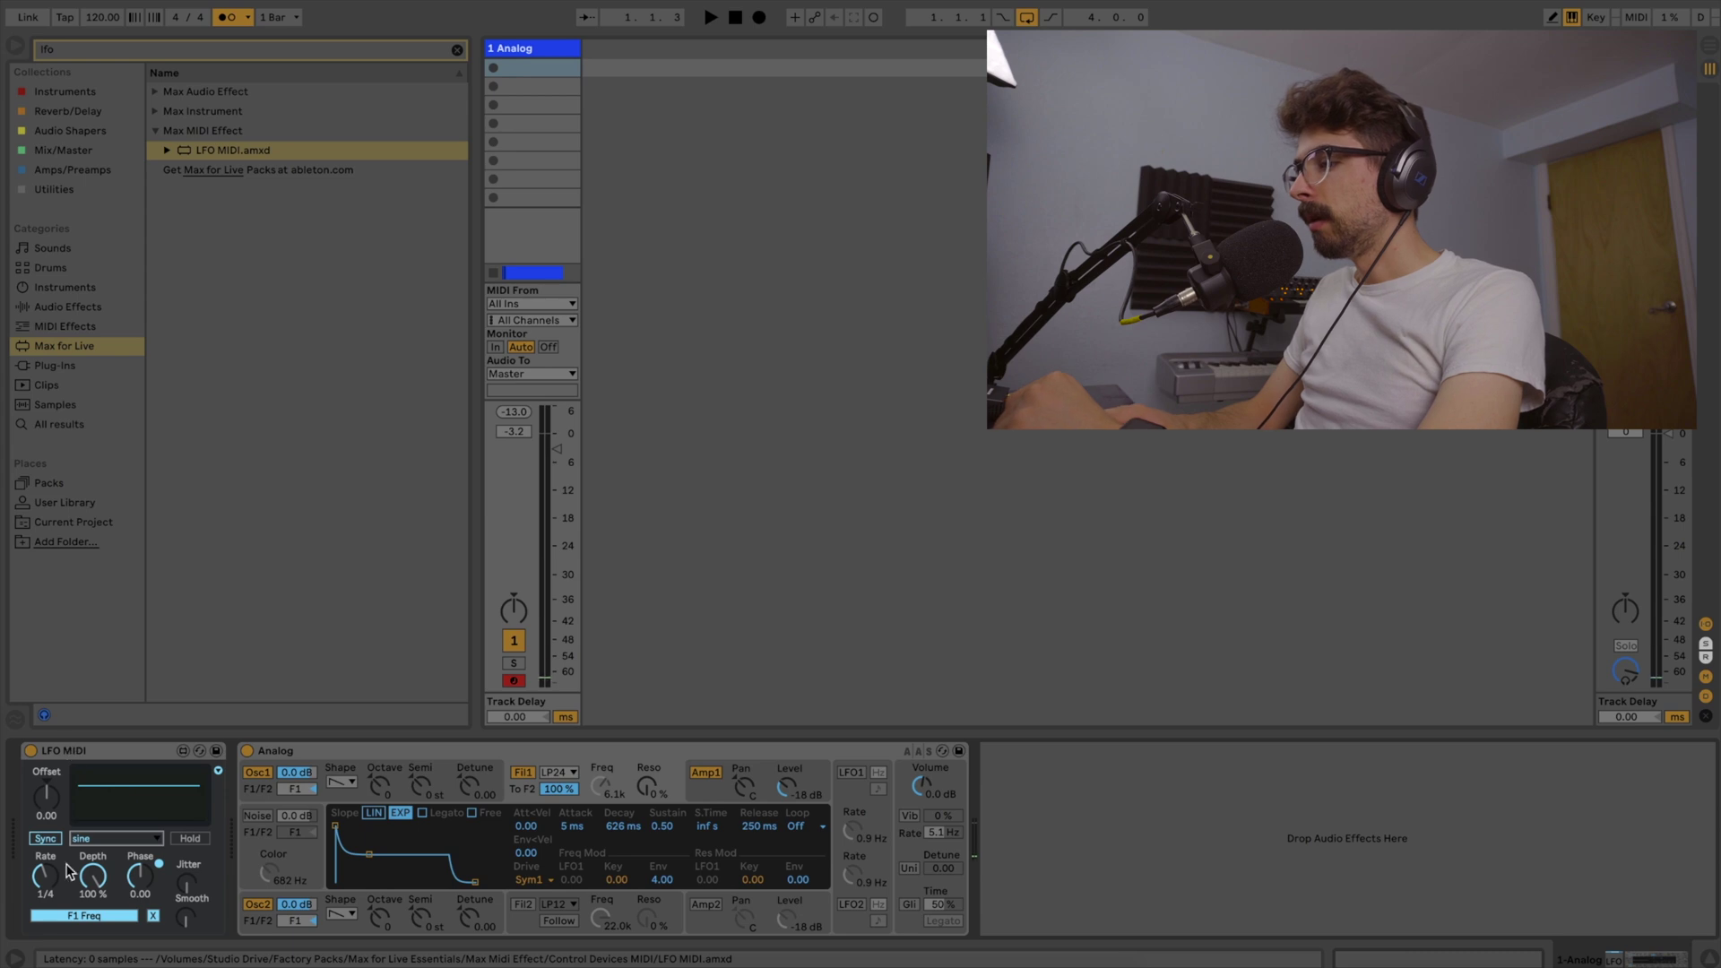
# - Set the LFO waveform to down, after briefly trying bin
pyautogui.click(100, 839)
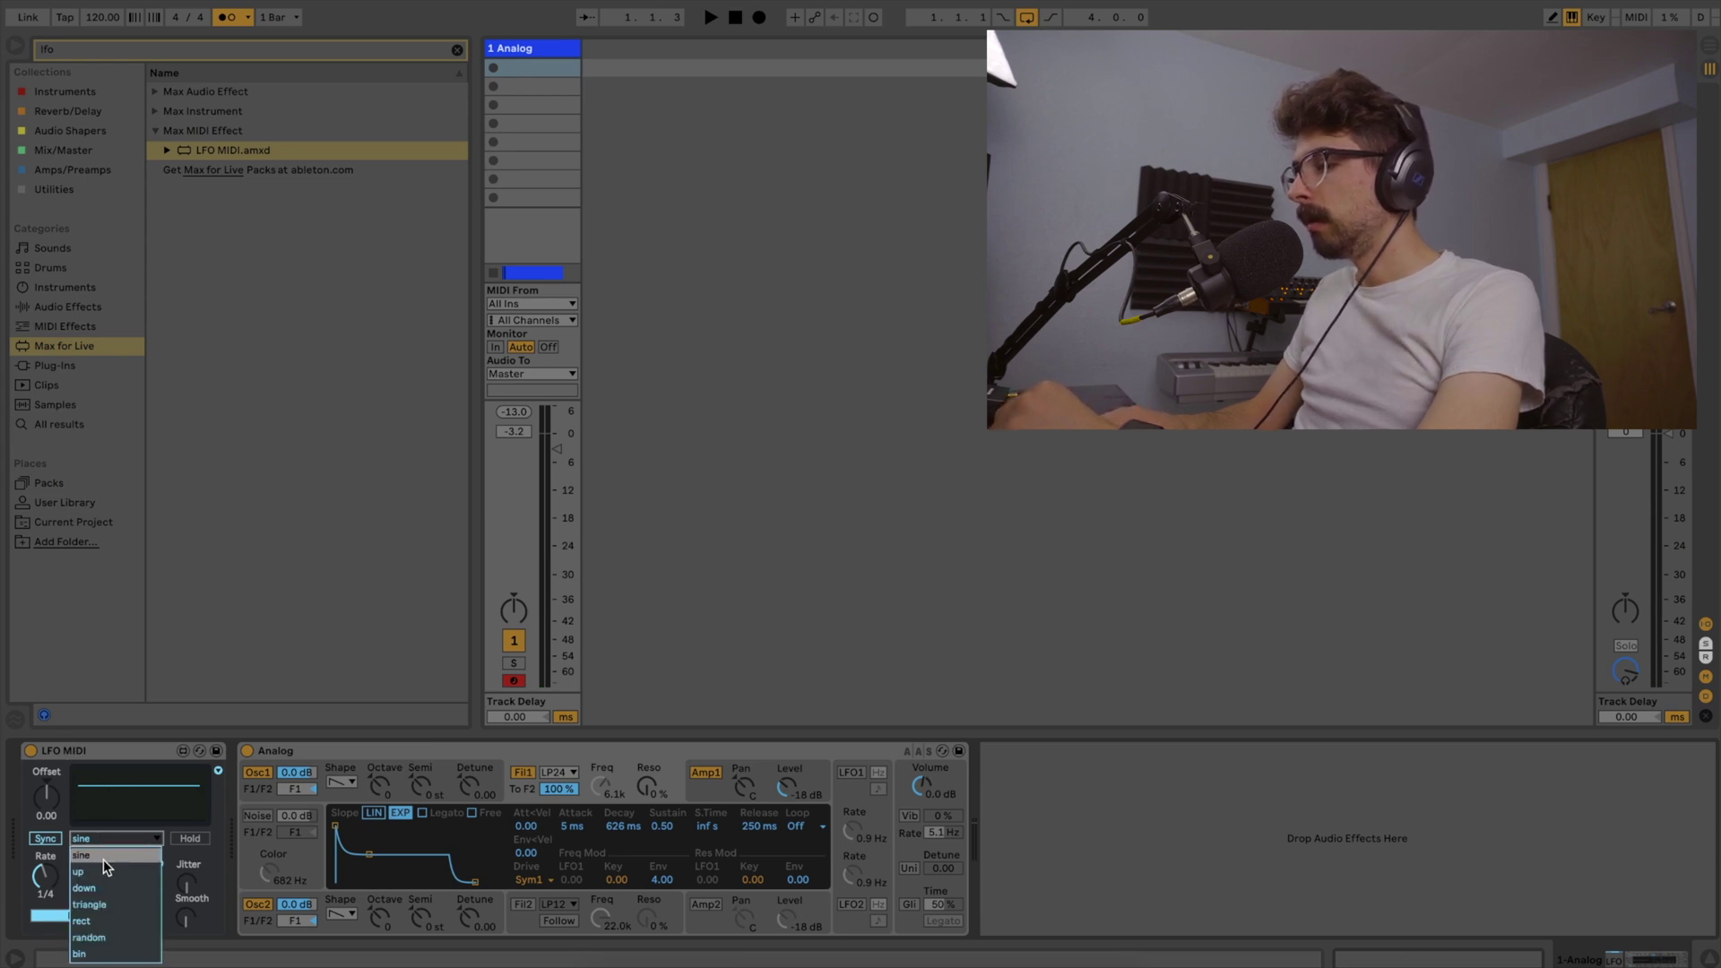
pyautogui.click(79, 954)
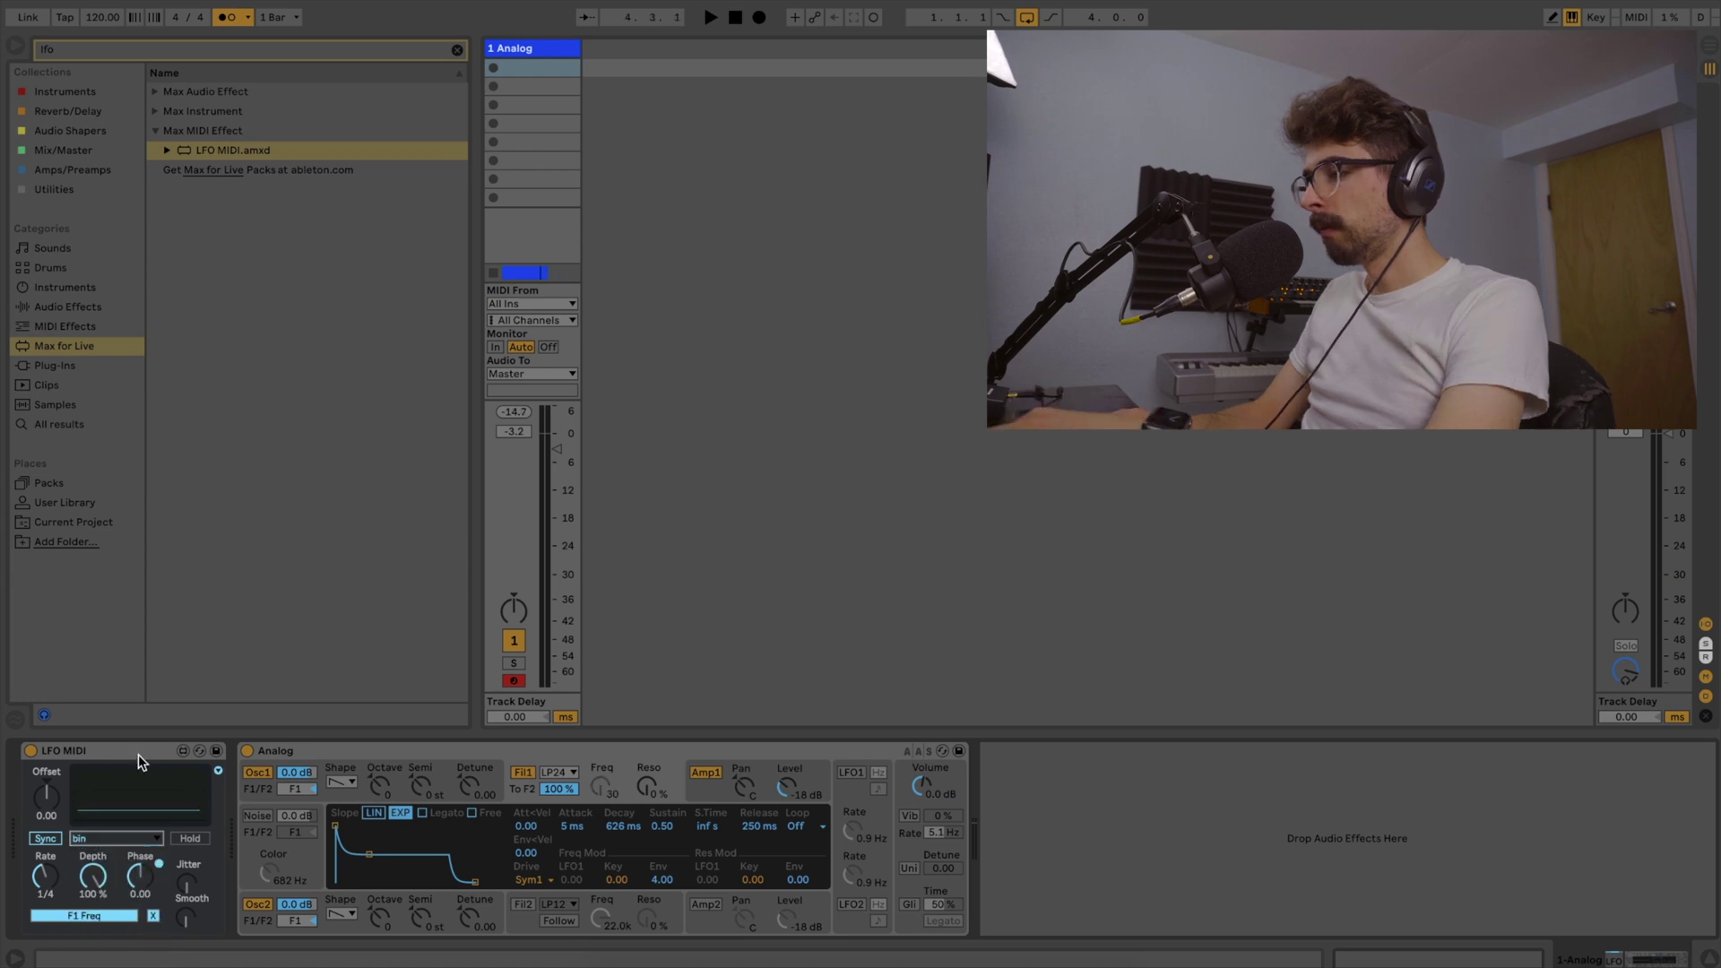
pyautogui.click(114, 839)
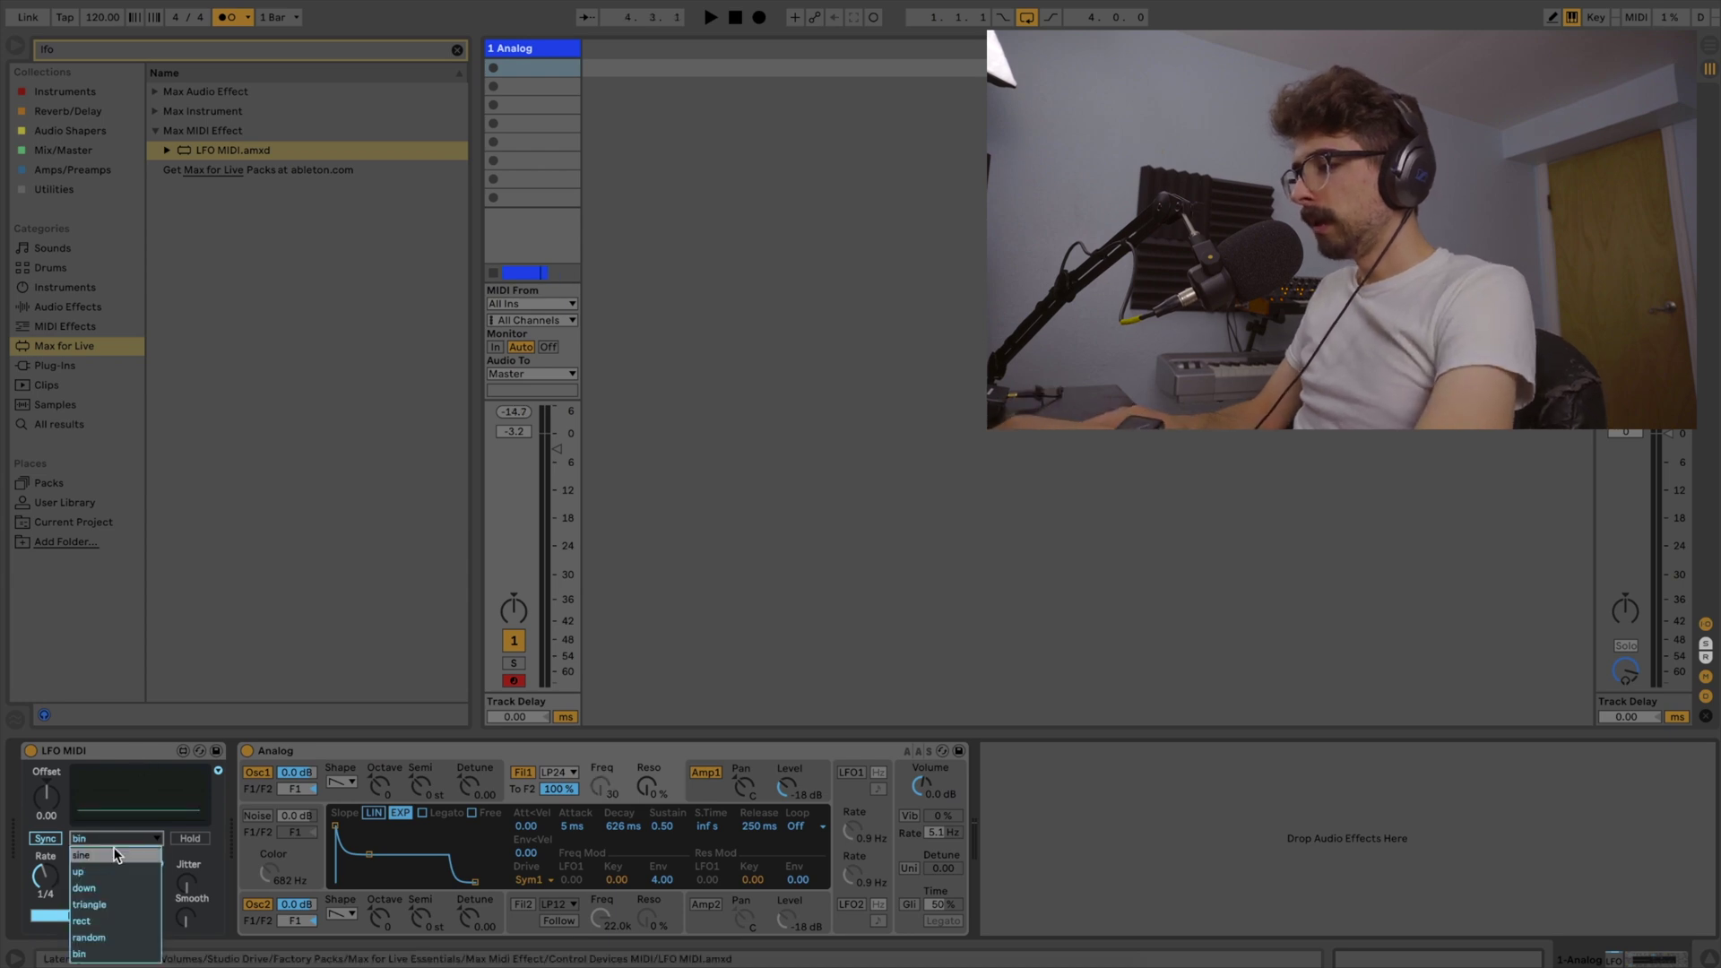
pyautogui.click(85, 888)
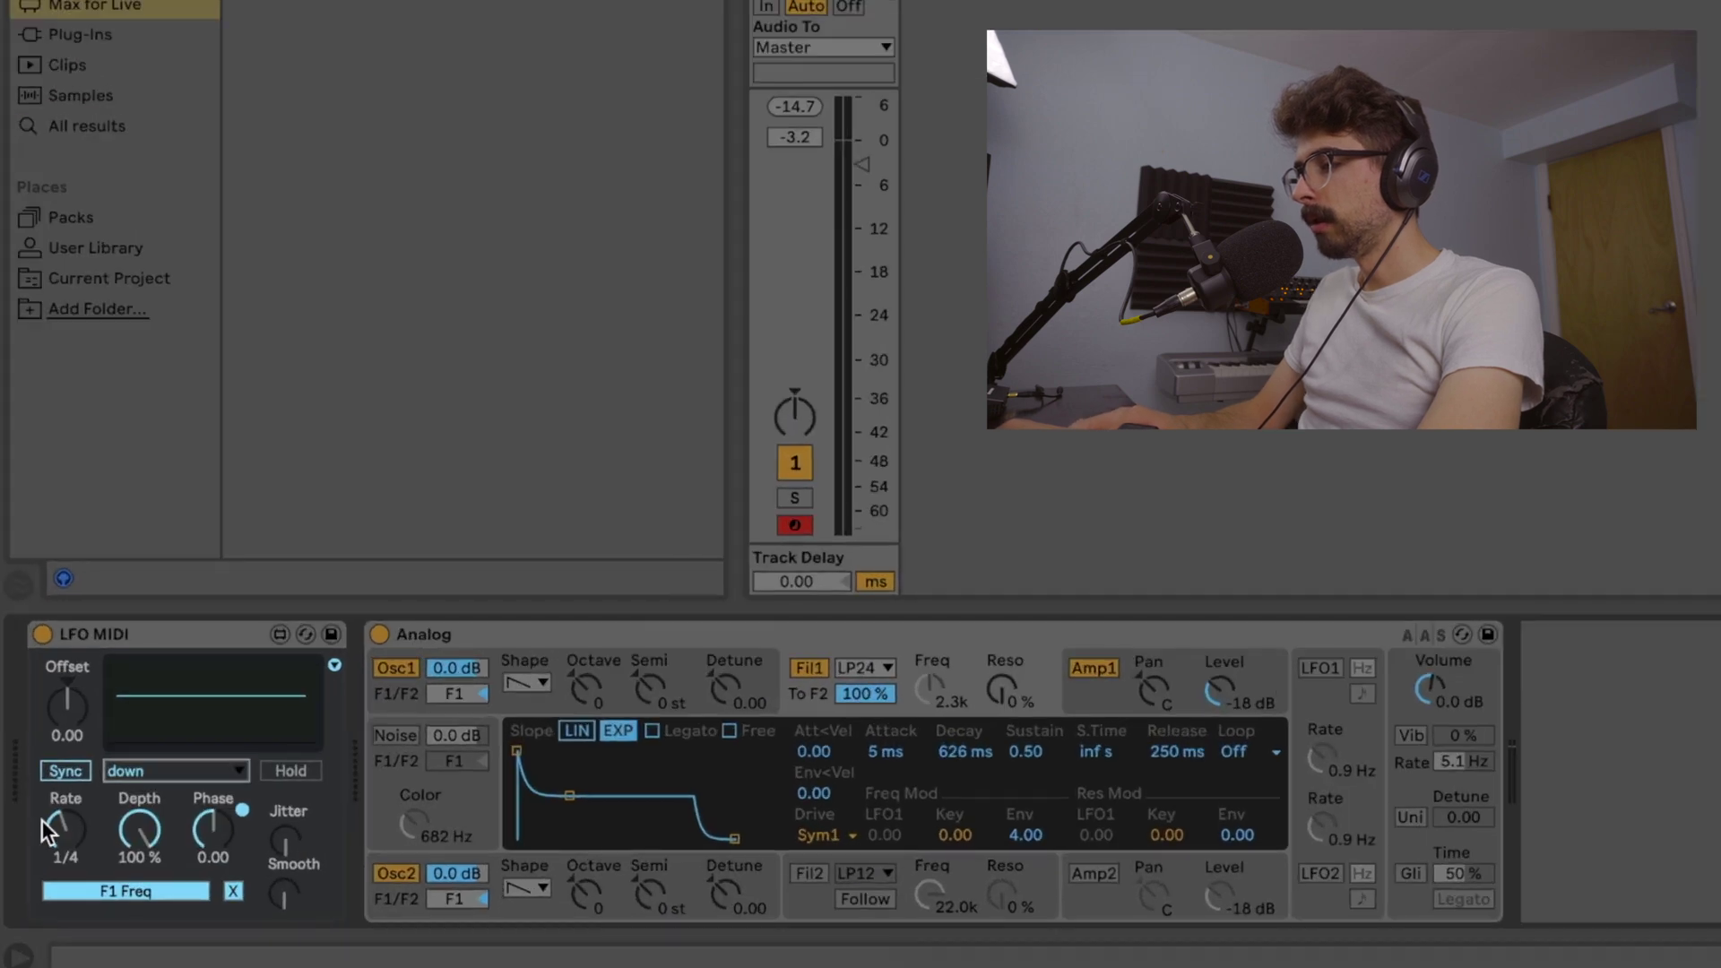
pyautogui.moveTo(151, 831); pyautogui.dragTo(150, 915)
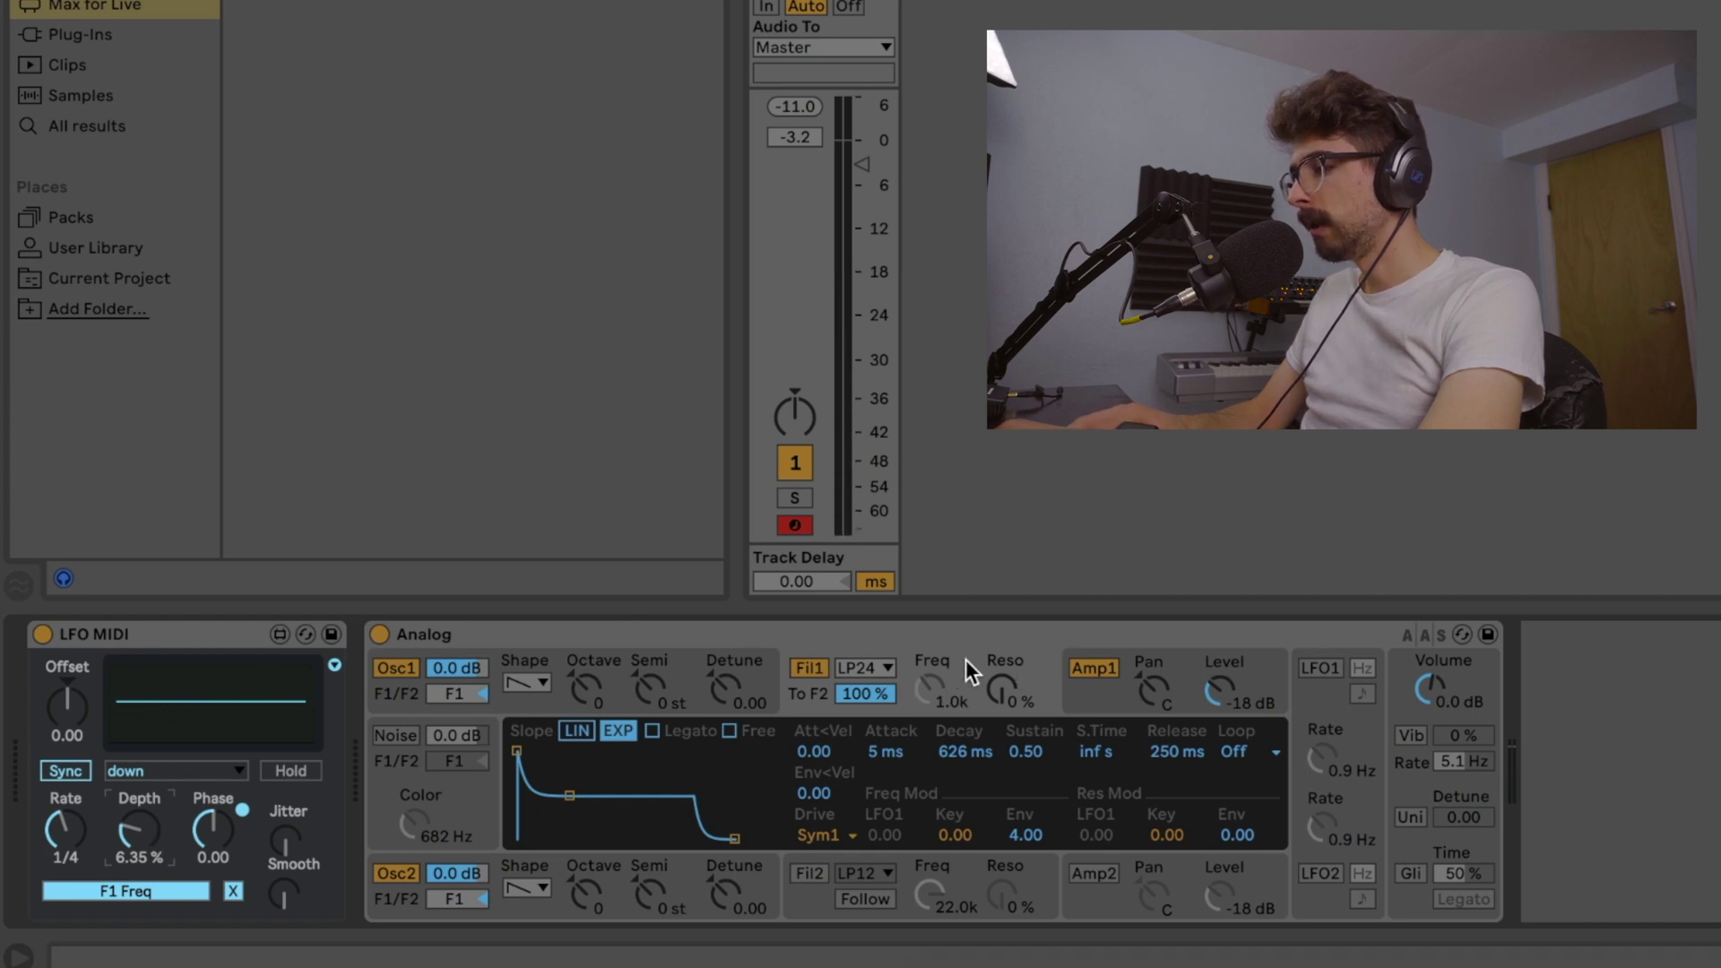
pyautogui.press('space')
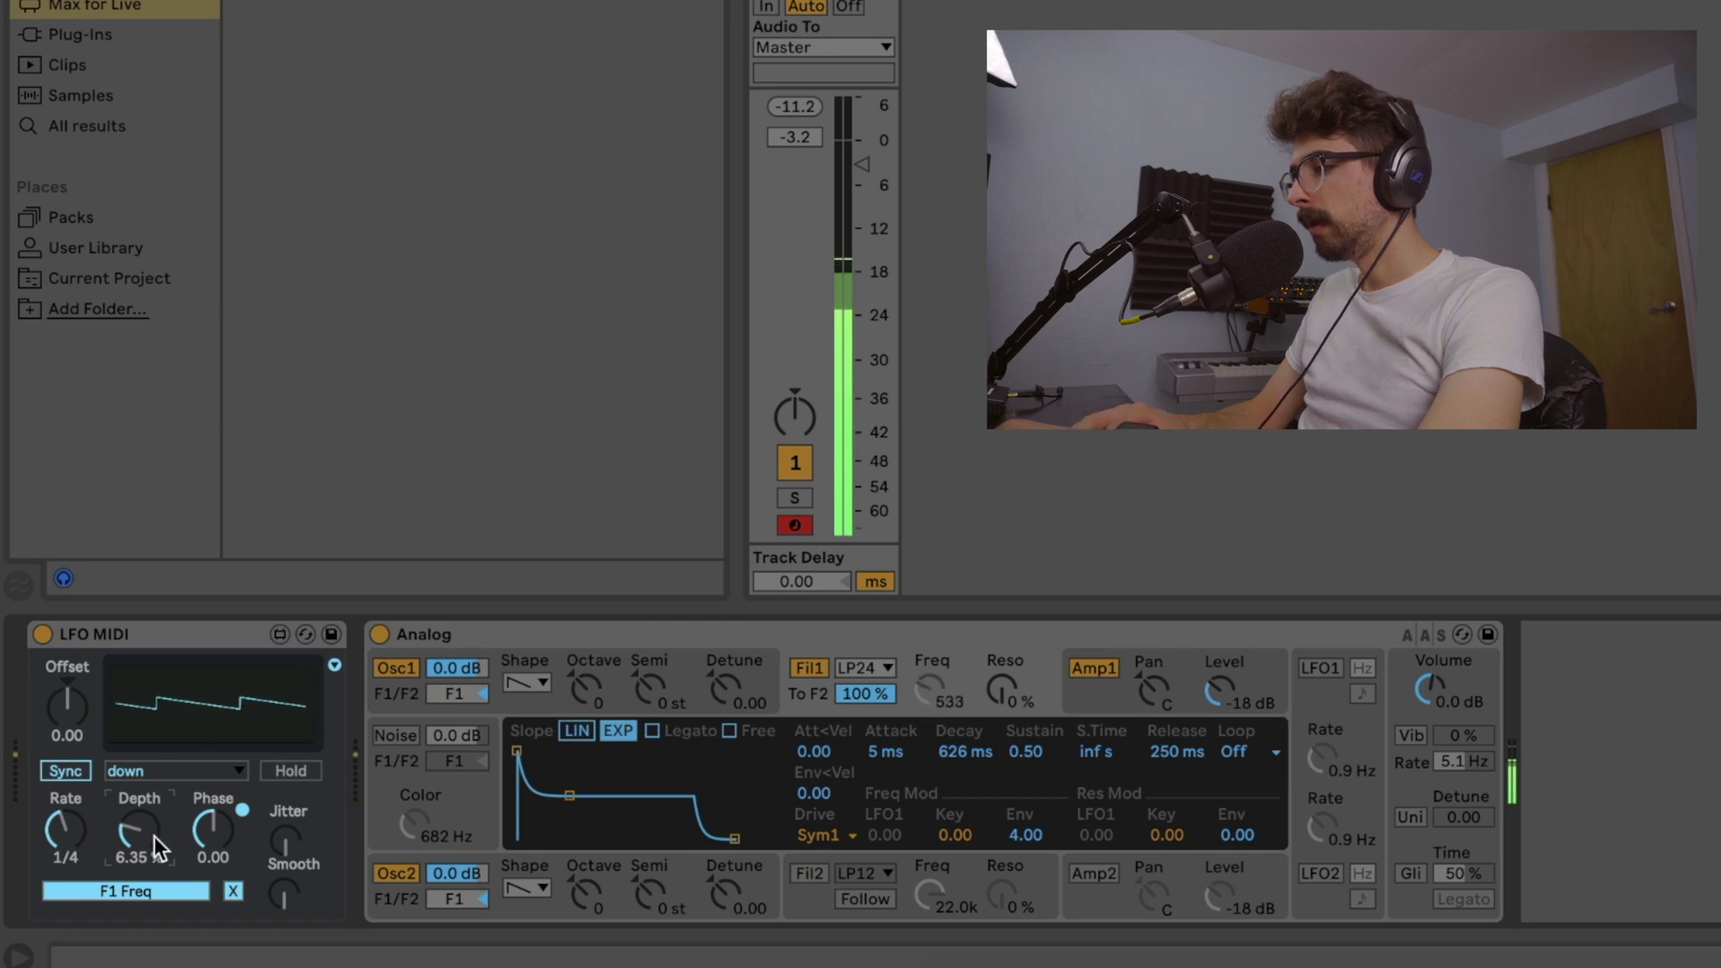
pyautogui.moveTo(154, 836); pyautogui.dragTo(154, 762)
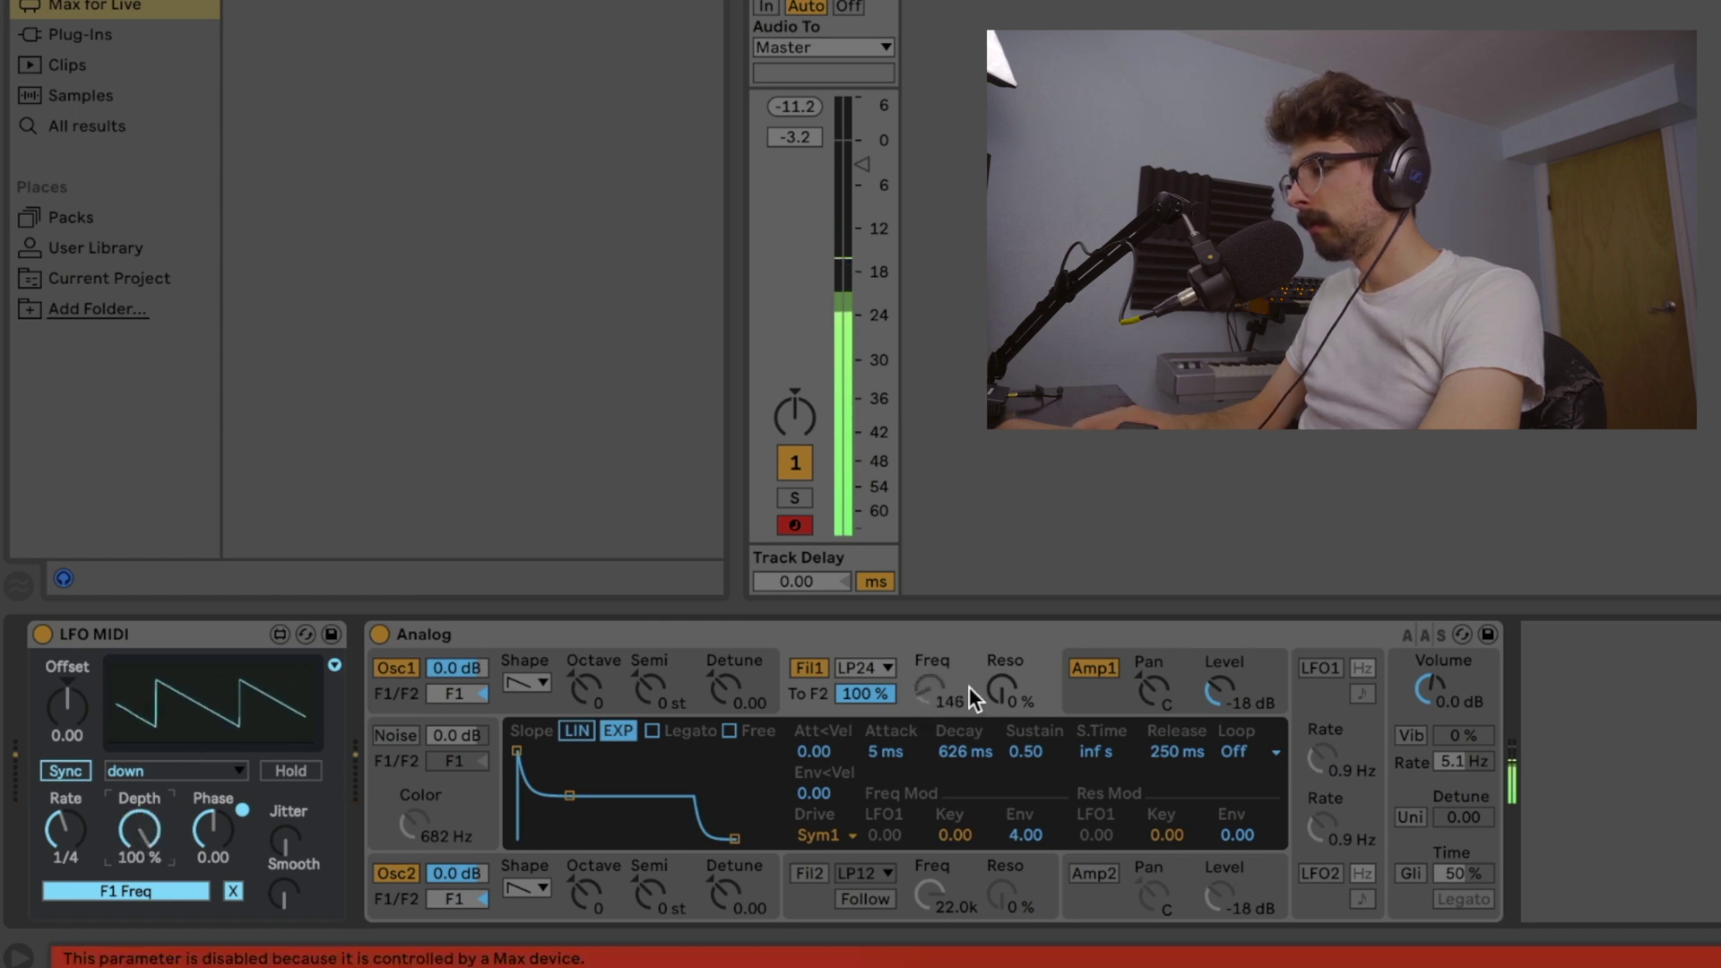
pyautogui.press('space')
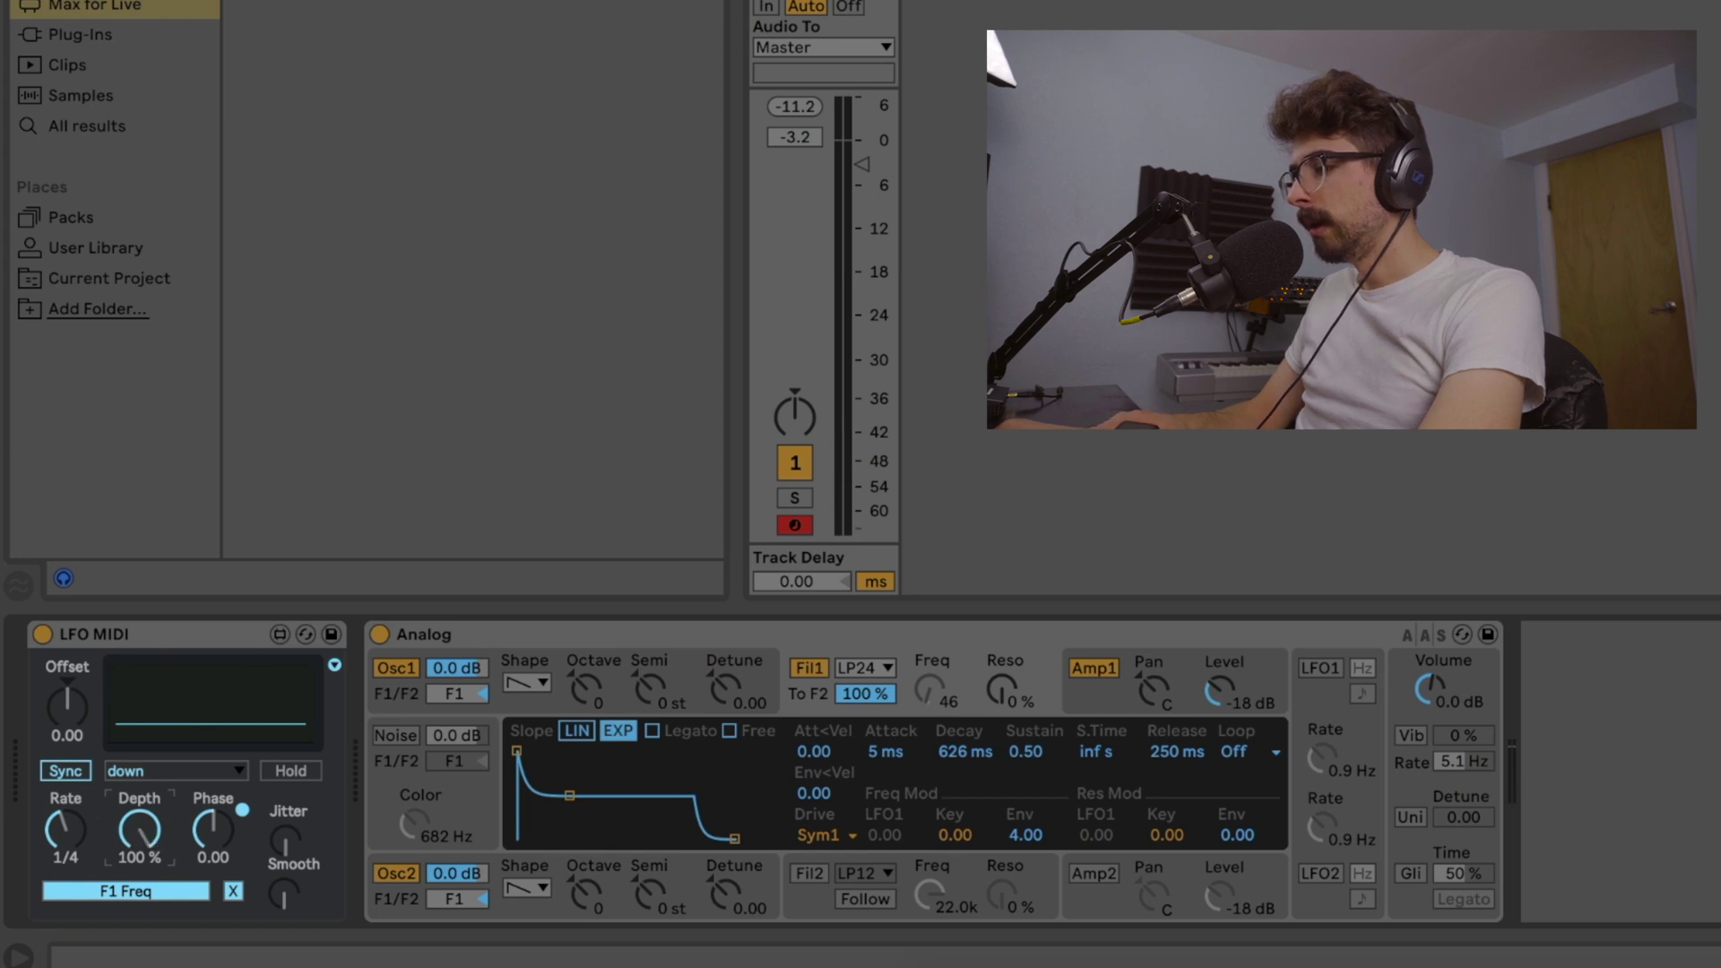
# - Lower the LFO depth to 6.75 %, restart playback, and set the offset to -0.76
pyautogui.moveTo(139, 829); pyautogui.dragTo(139, 909)
pyautogui.press('space')
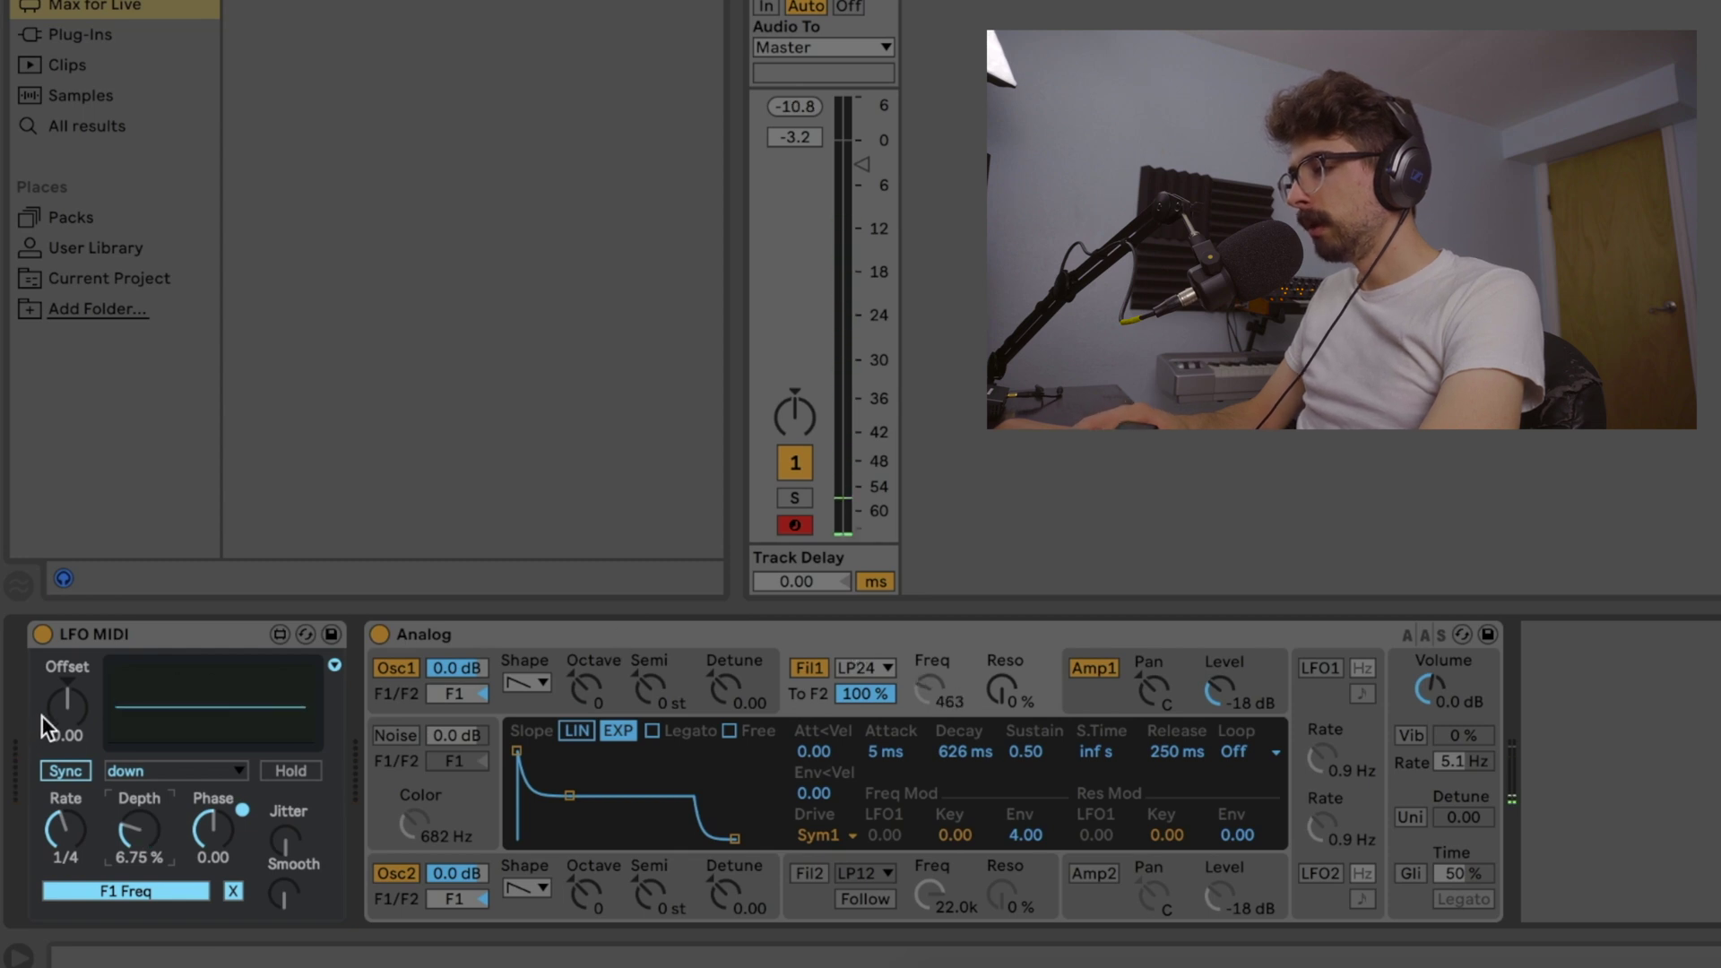
pyautogui.click(947, 683)
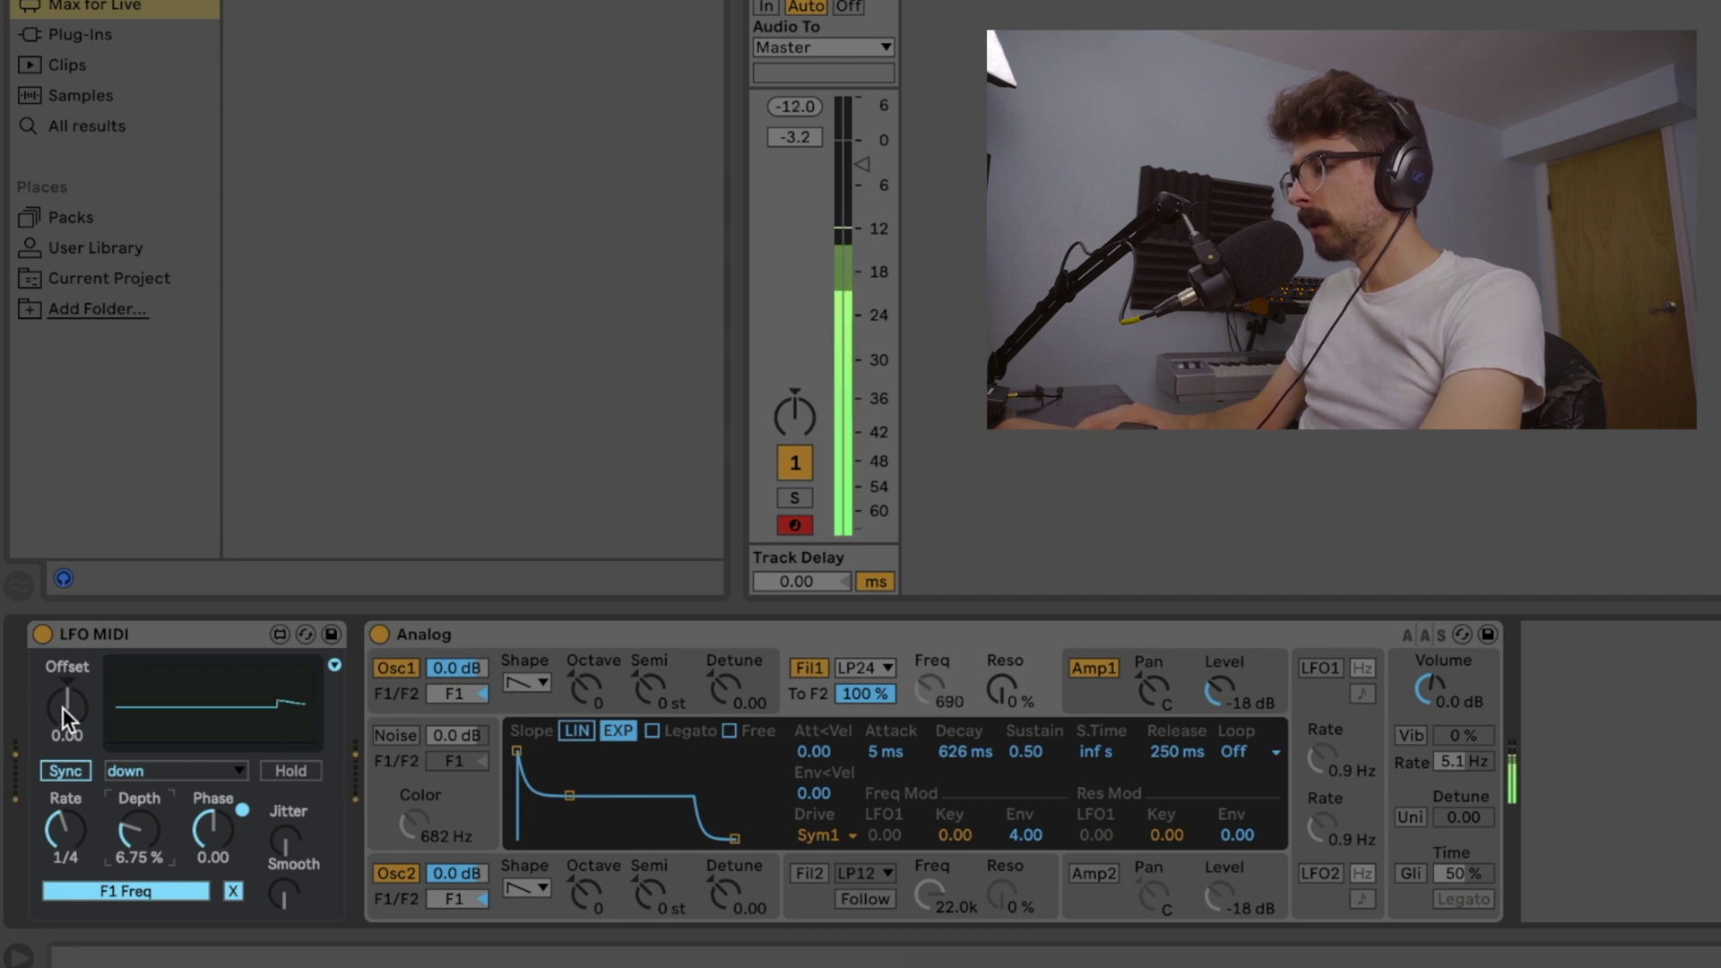
pyautogui.moveTo(63, 707); pyautogui.dragTo(63, 842)
# - Set LFO MIDI to offset -0.65, rate 1/8, depth 14.3 % and phase 0.00
pyautogui.moveTo(67, 704); pyautogui.dragTo(68, 722)
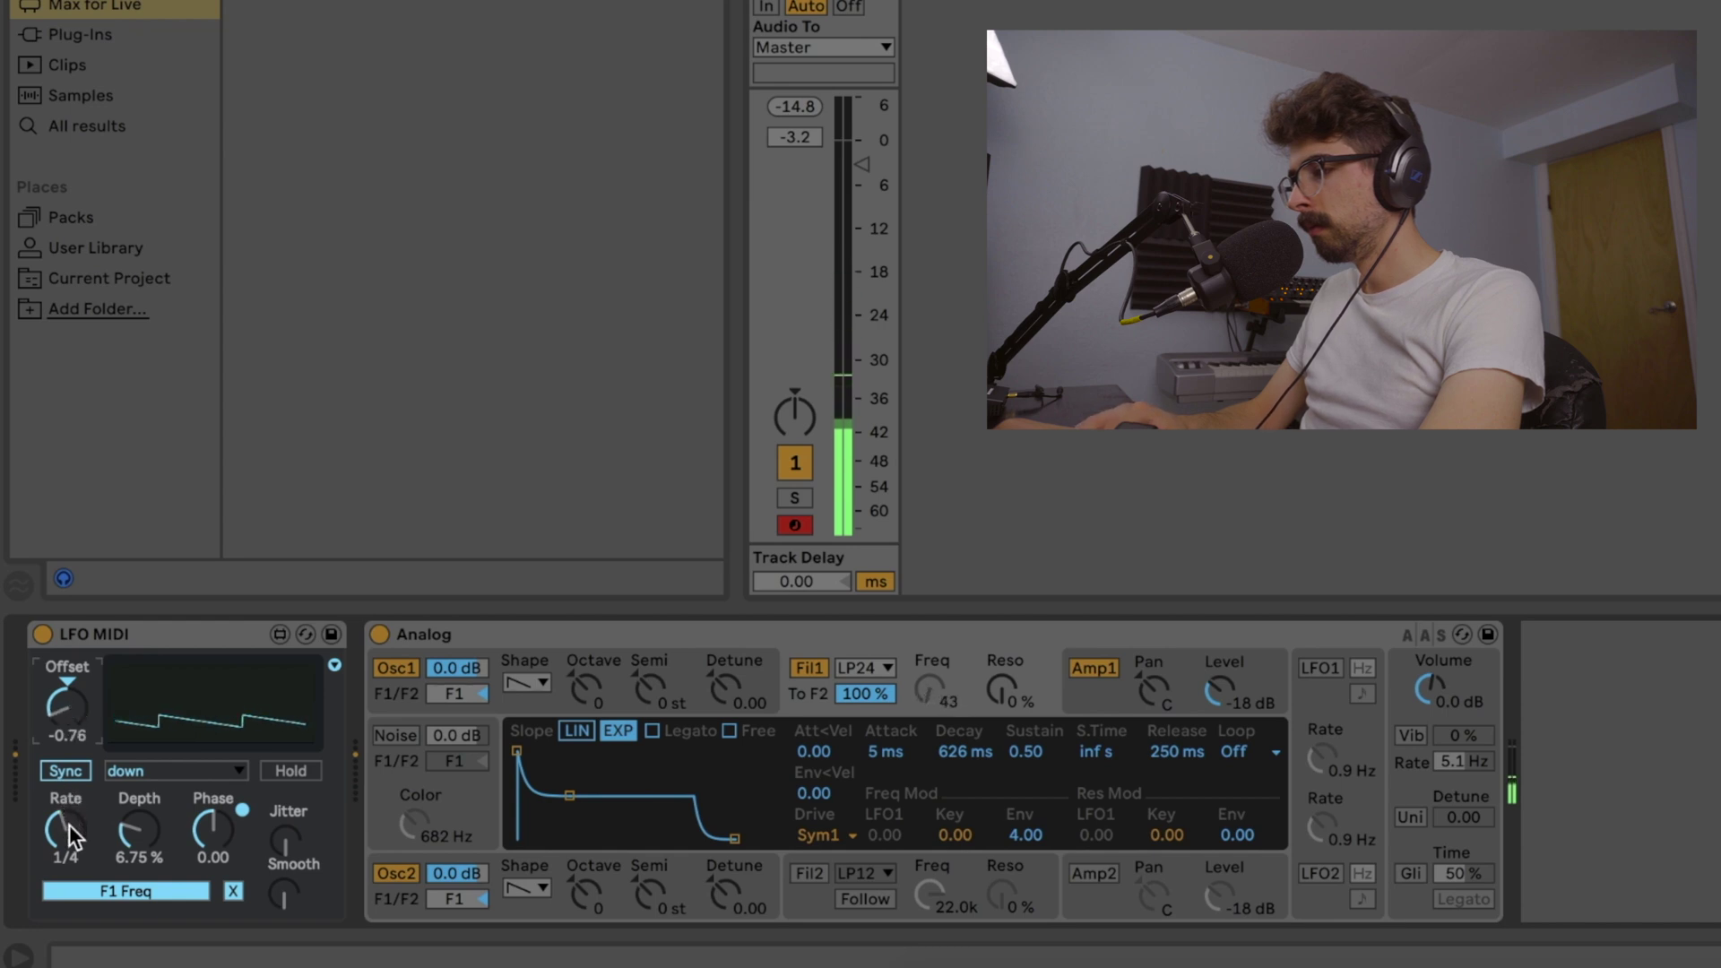
pyautogui.moveTo(106, 834); pyautogui.dragTo(106, 807)
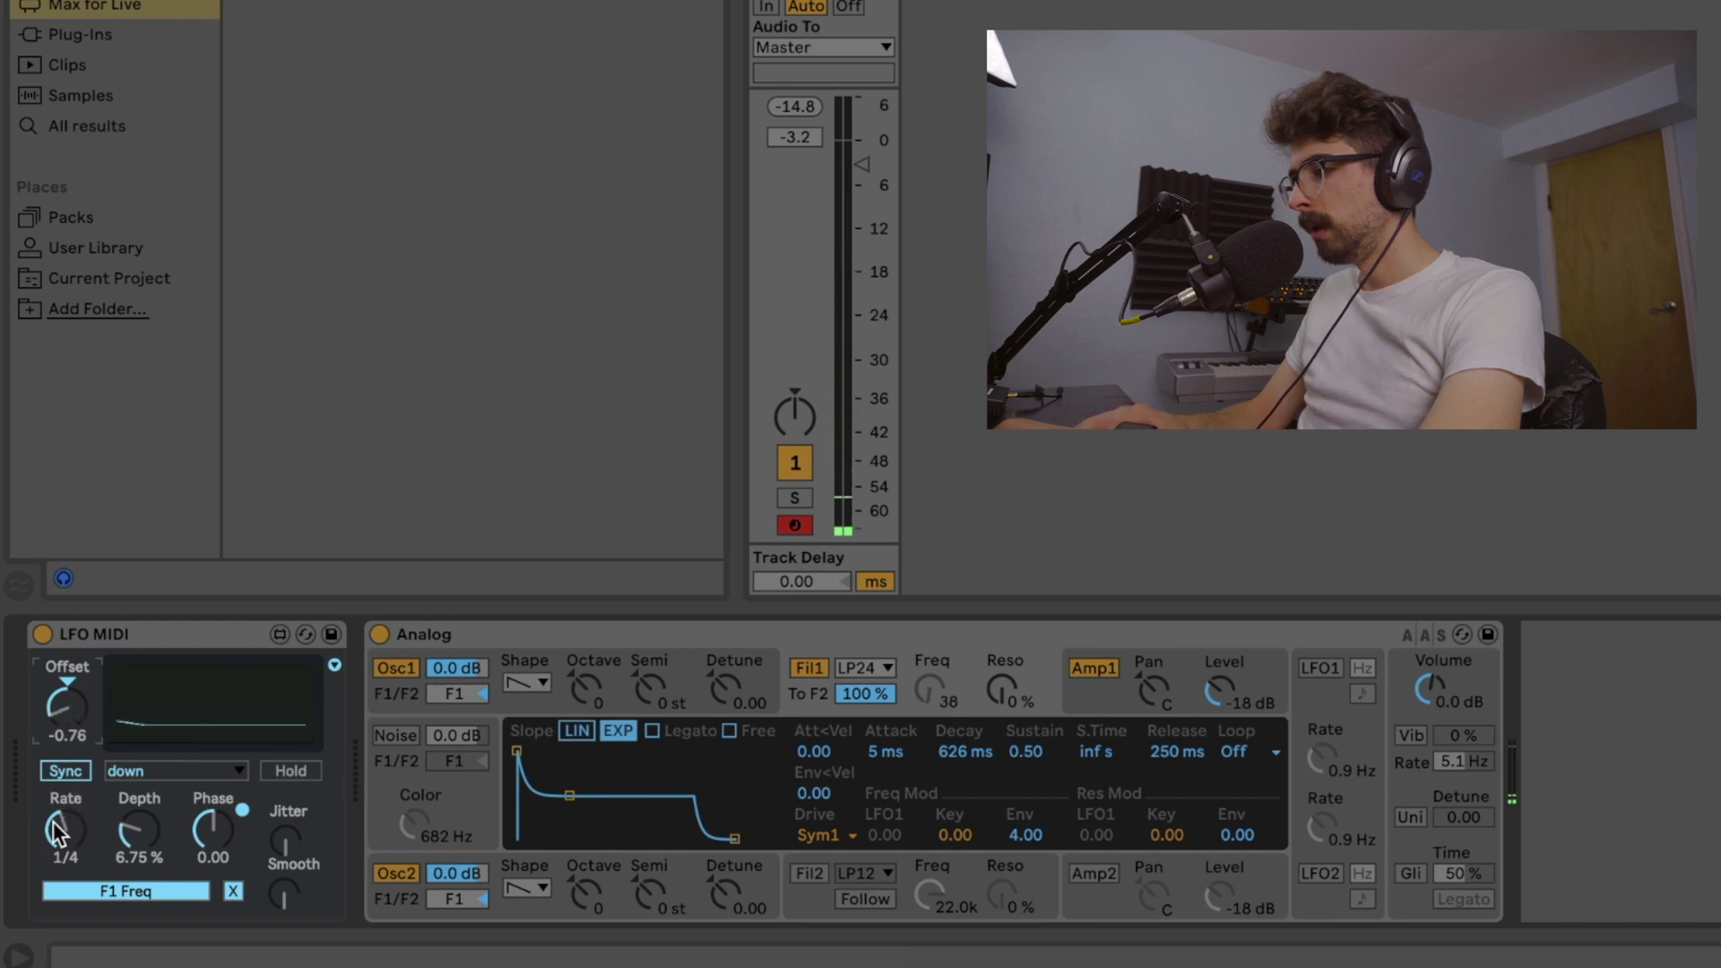
pyautogui.click(208, 829)
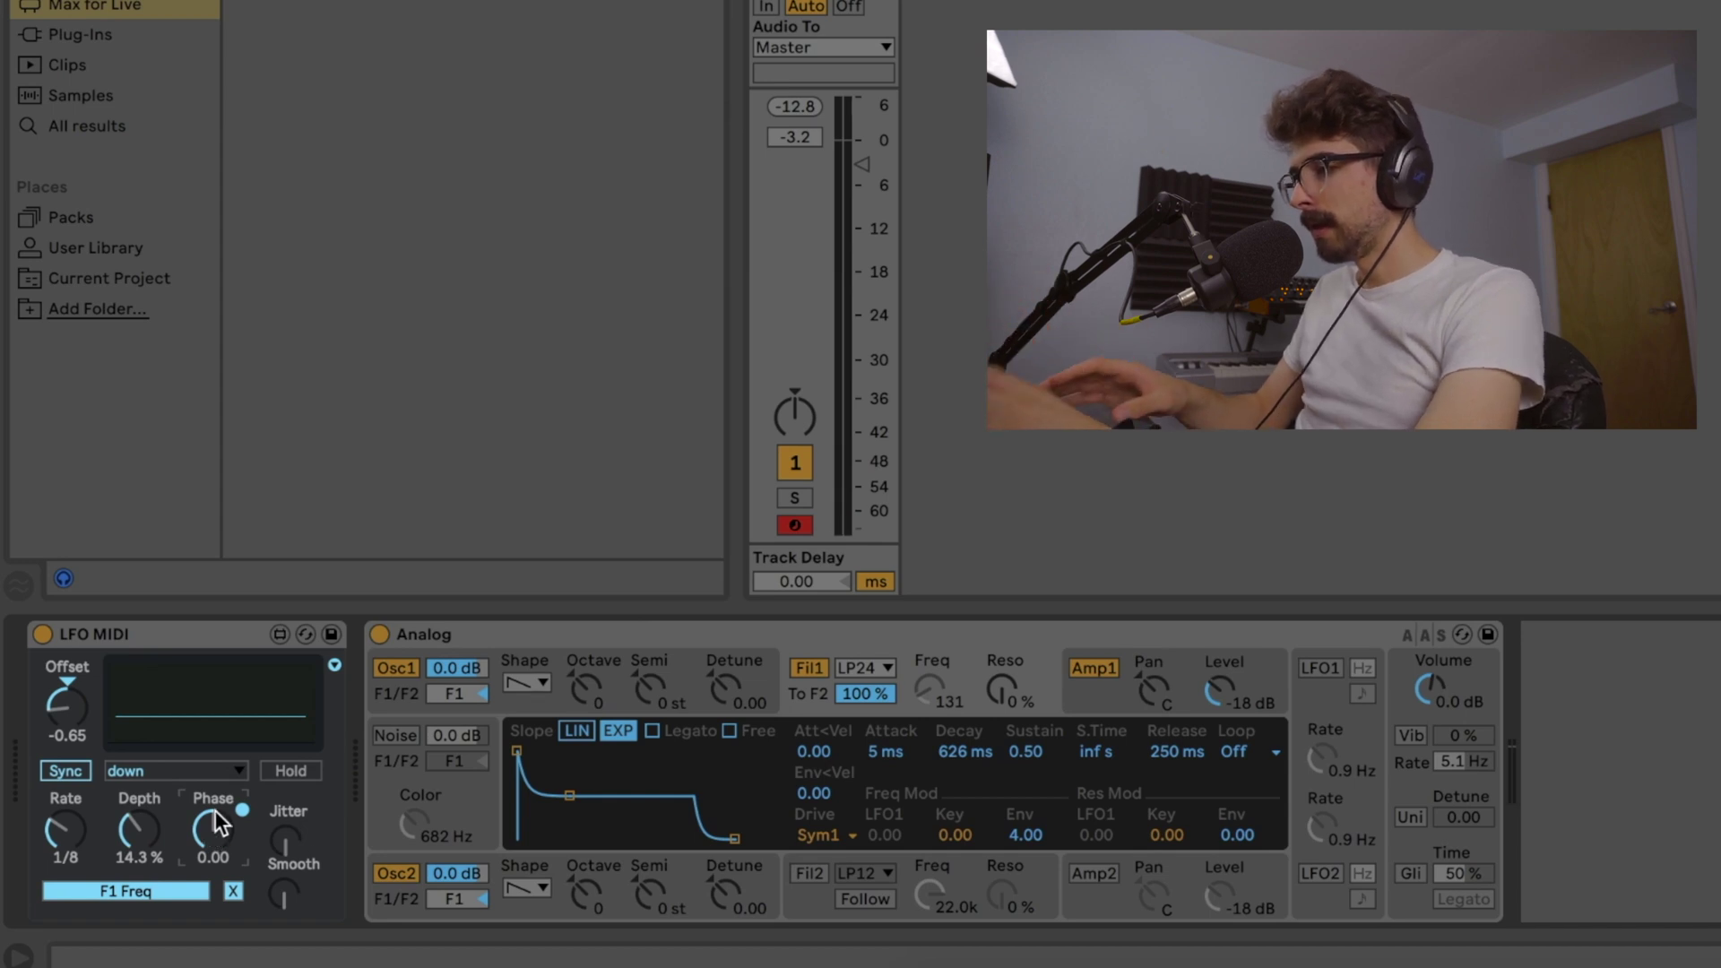
pyautogui.moveTo(213, 819); pyautogui.dragTo(216, 846)
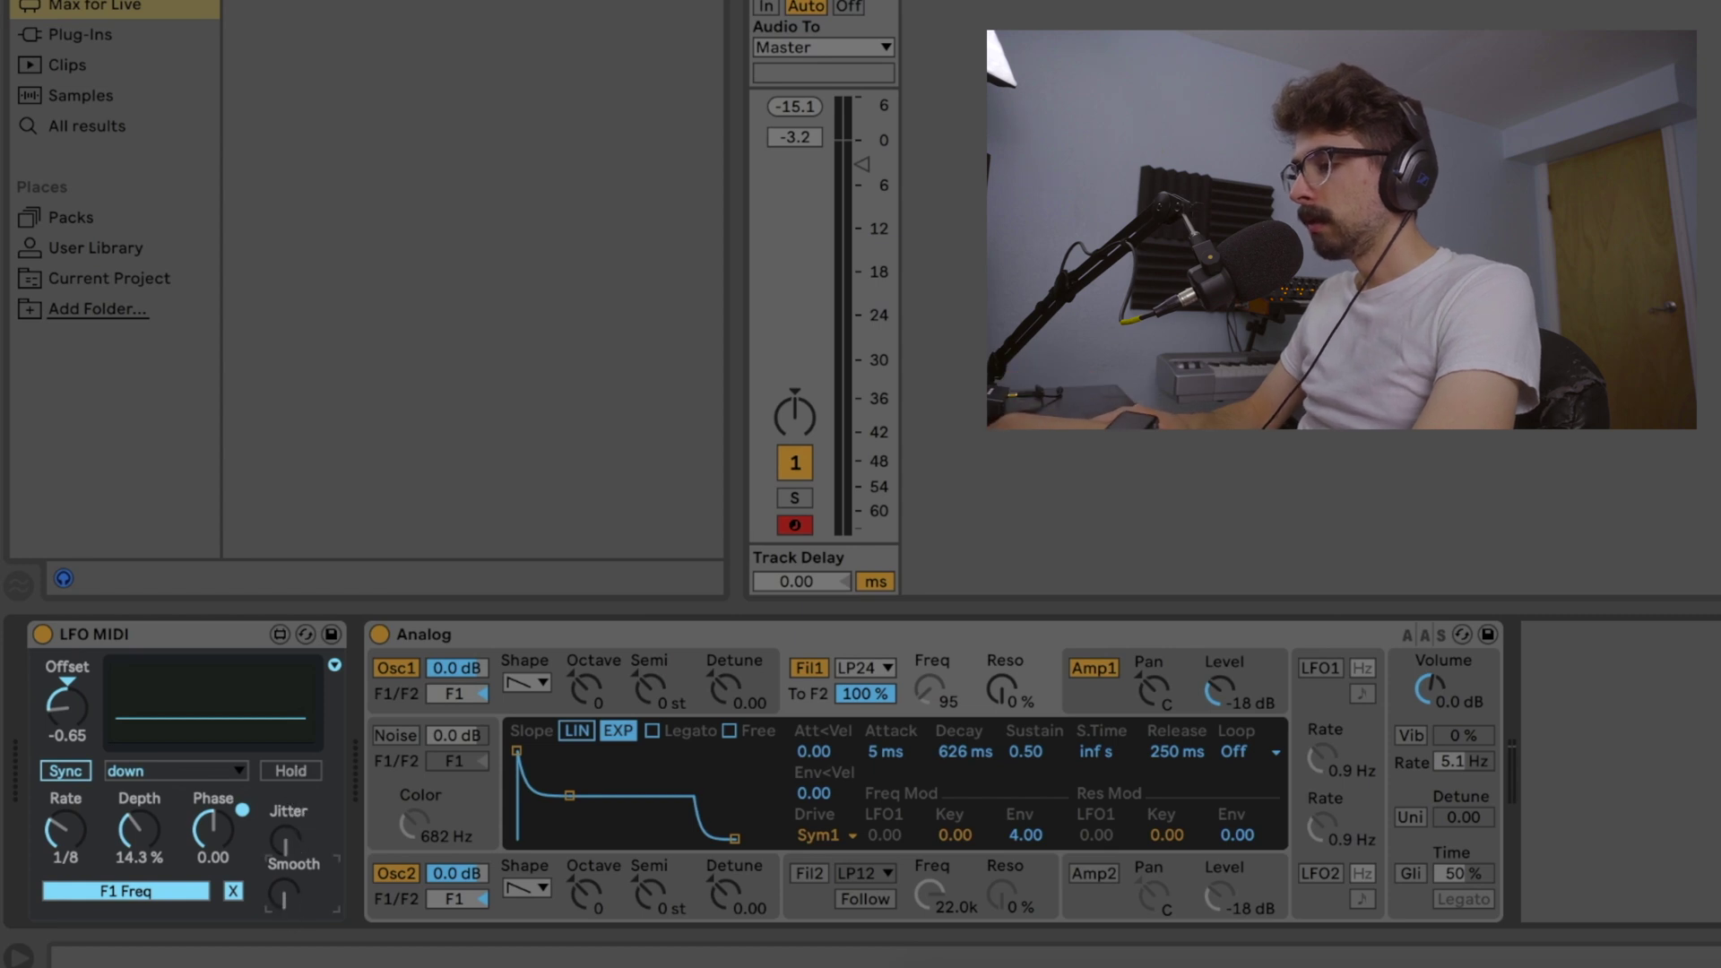
# - Add jitter to the LFO, play a test note, and raise its depth to 100%
pyautogui.click(288, 842)
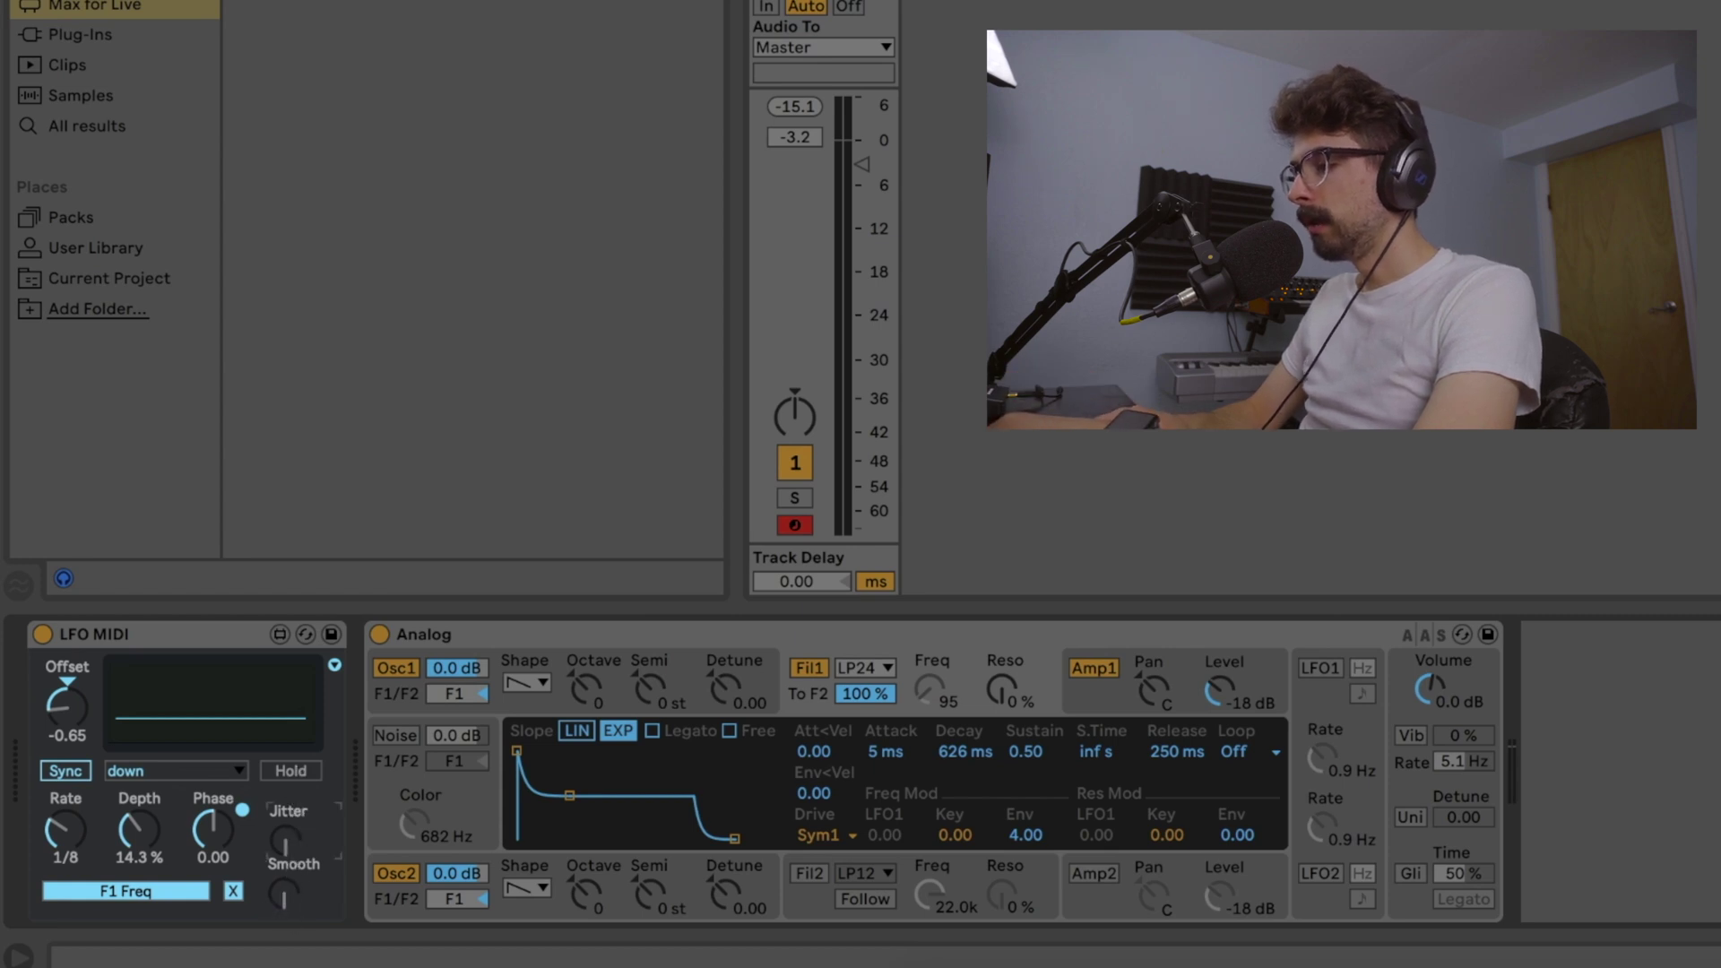
pyautogui.moveTo(288, 843); pyautogui.dragTo(226, 577)
pyautogui.press('a')
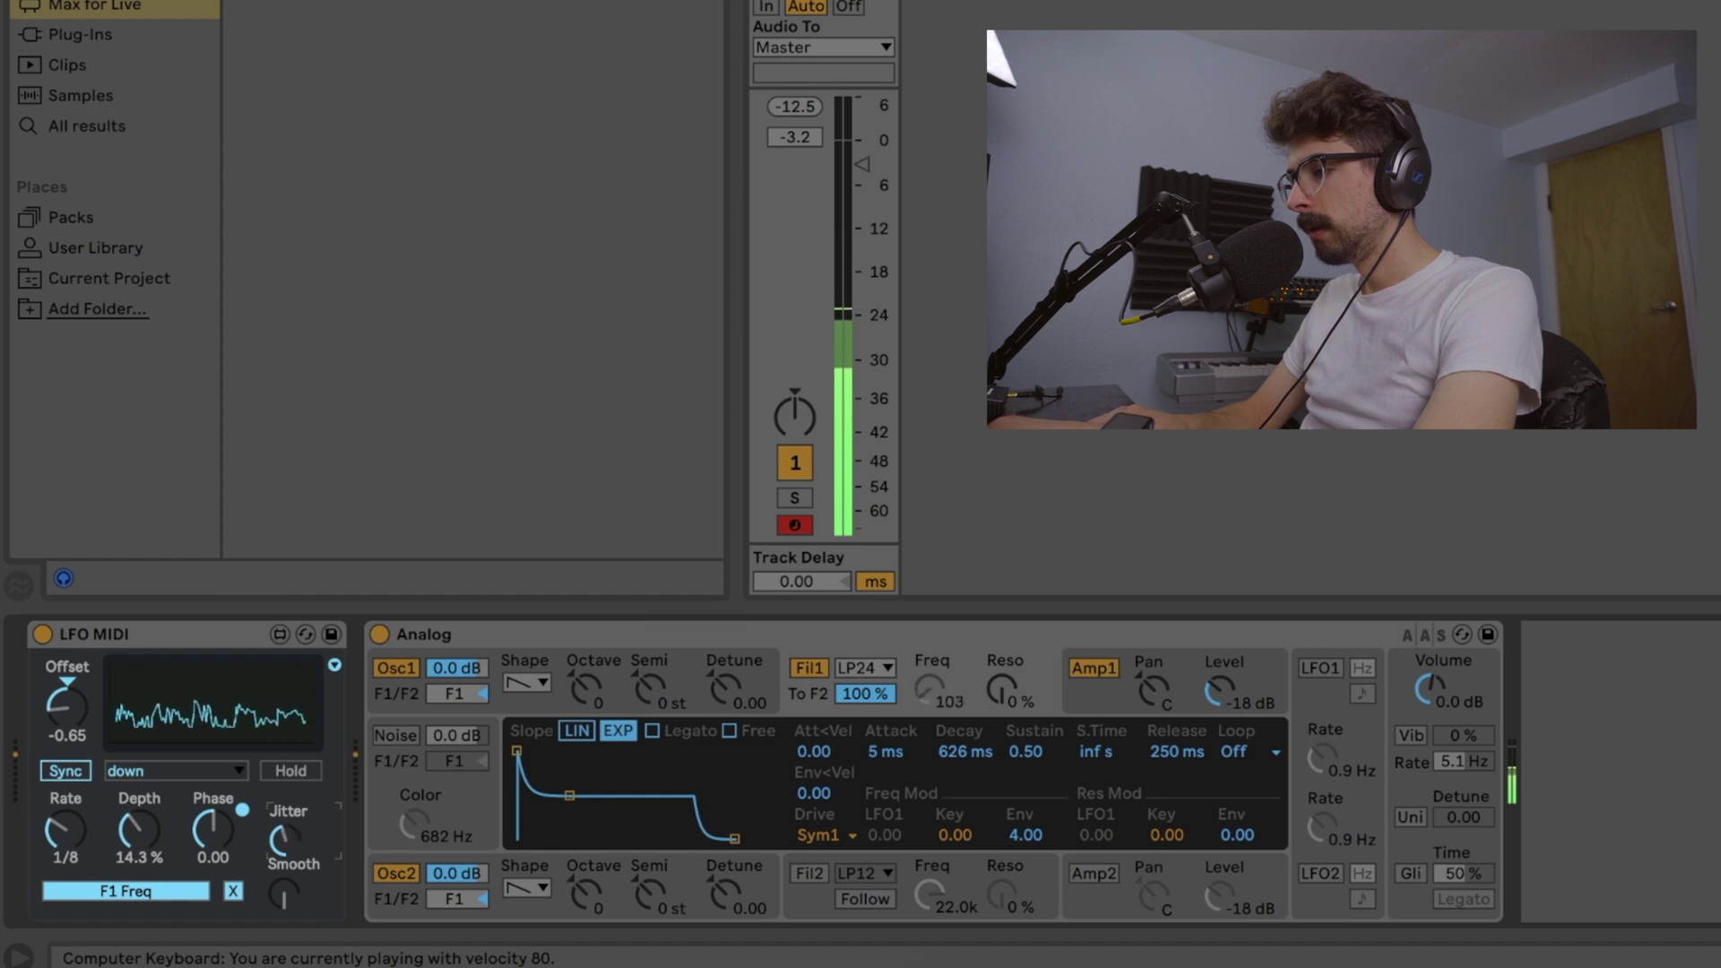
pyautogui.moveTo(143, 831)
pyautogui.mouseDown()
pyautogui.moveTo(143, 803)
pyautogui.moveTo(147, 824)
pyautogui.mouseUp()
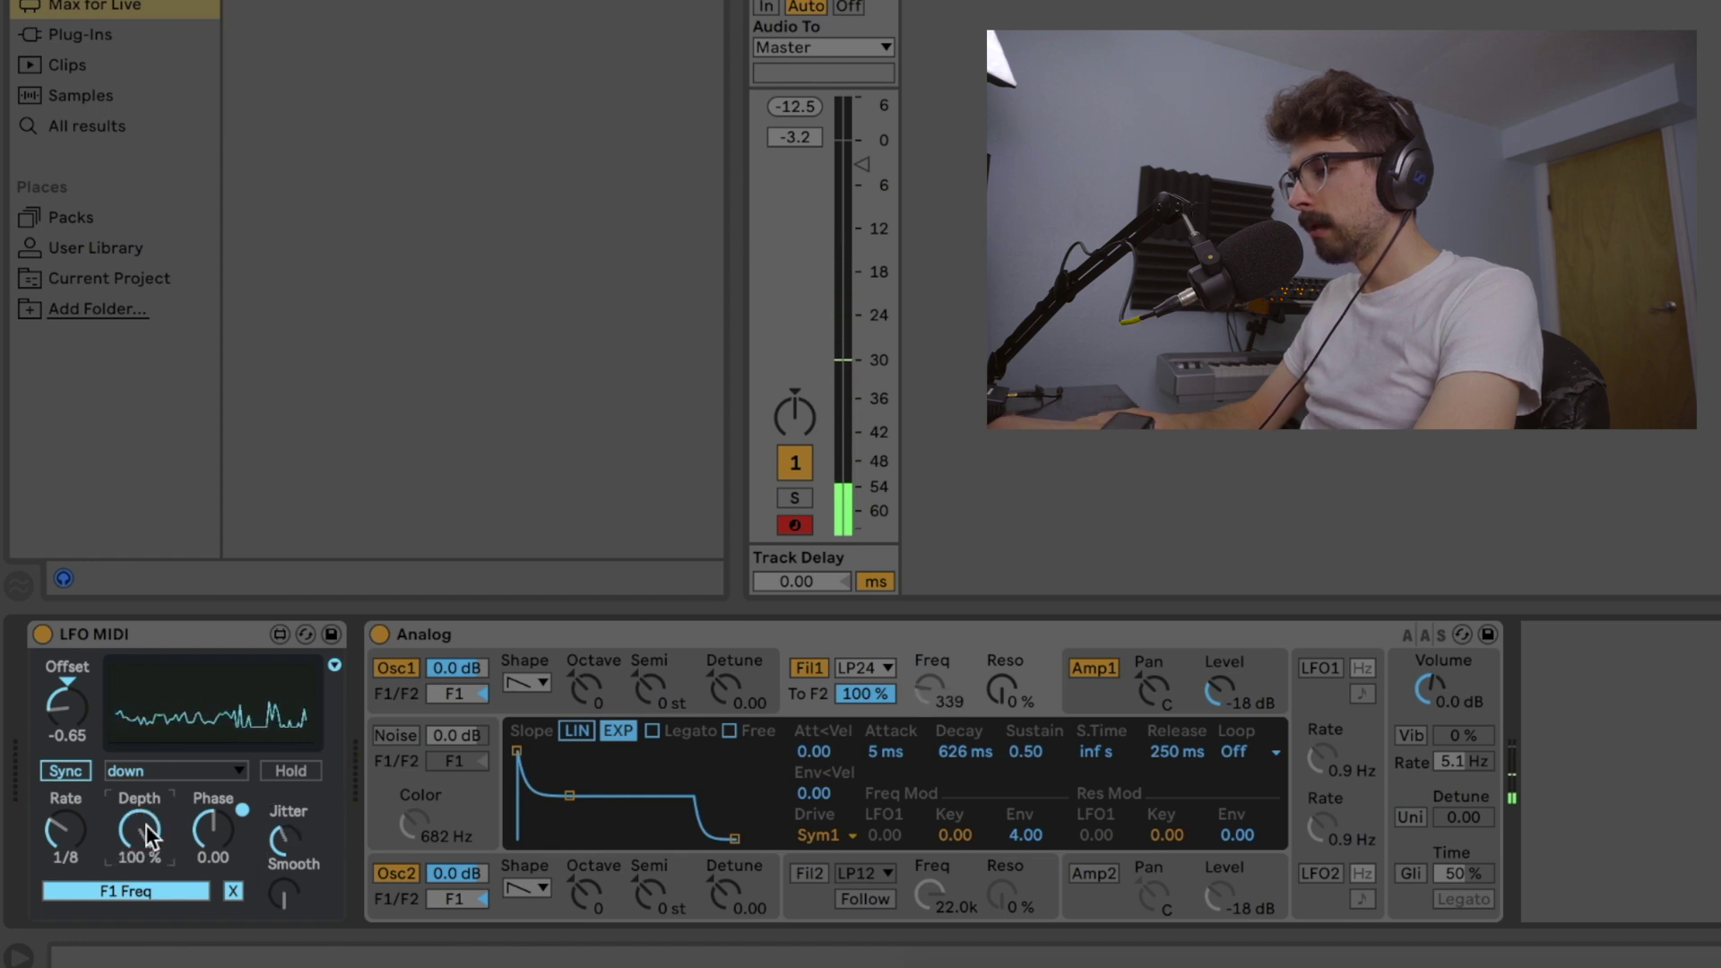
# - Try more jitter and a rate of 3, then reduce jitter and return the rate to 1/8
pyautogui.click(288, 843)
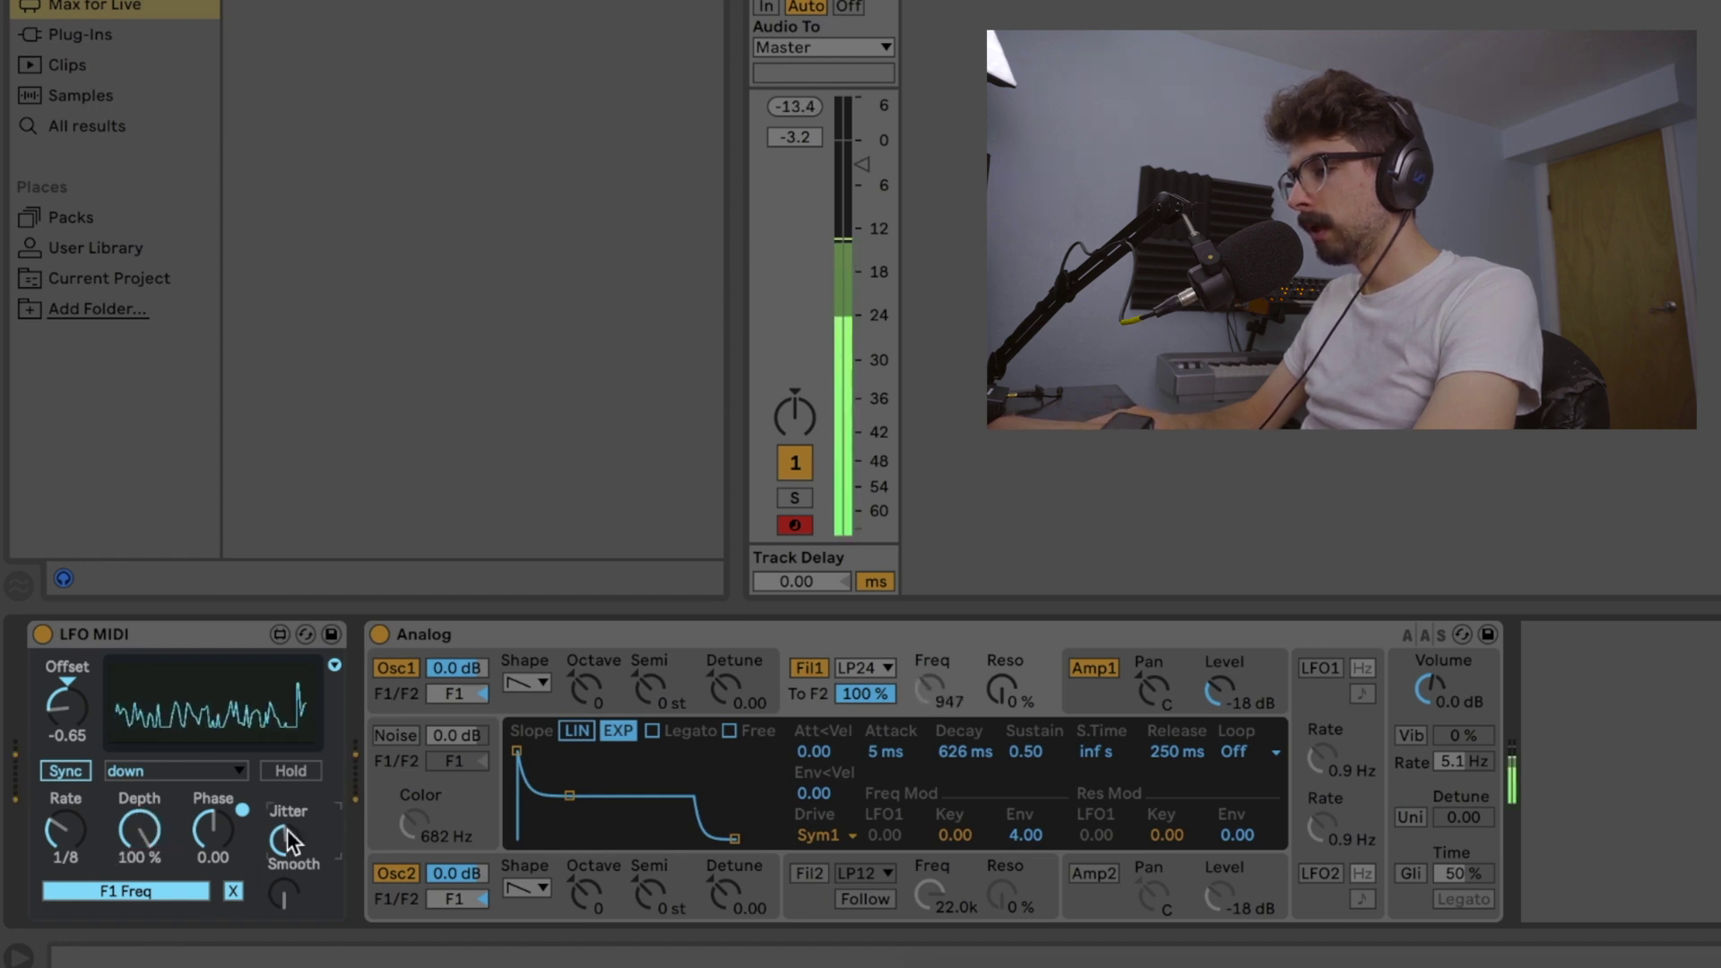
pyautogui.moveTo(288, 842)
pyautogui.mouseDown()
pyautogui.moveTo(290, 812)
pyautogui.moveTo(290, 844)
pyautogui.mouseUp()
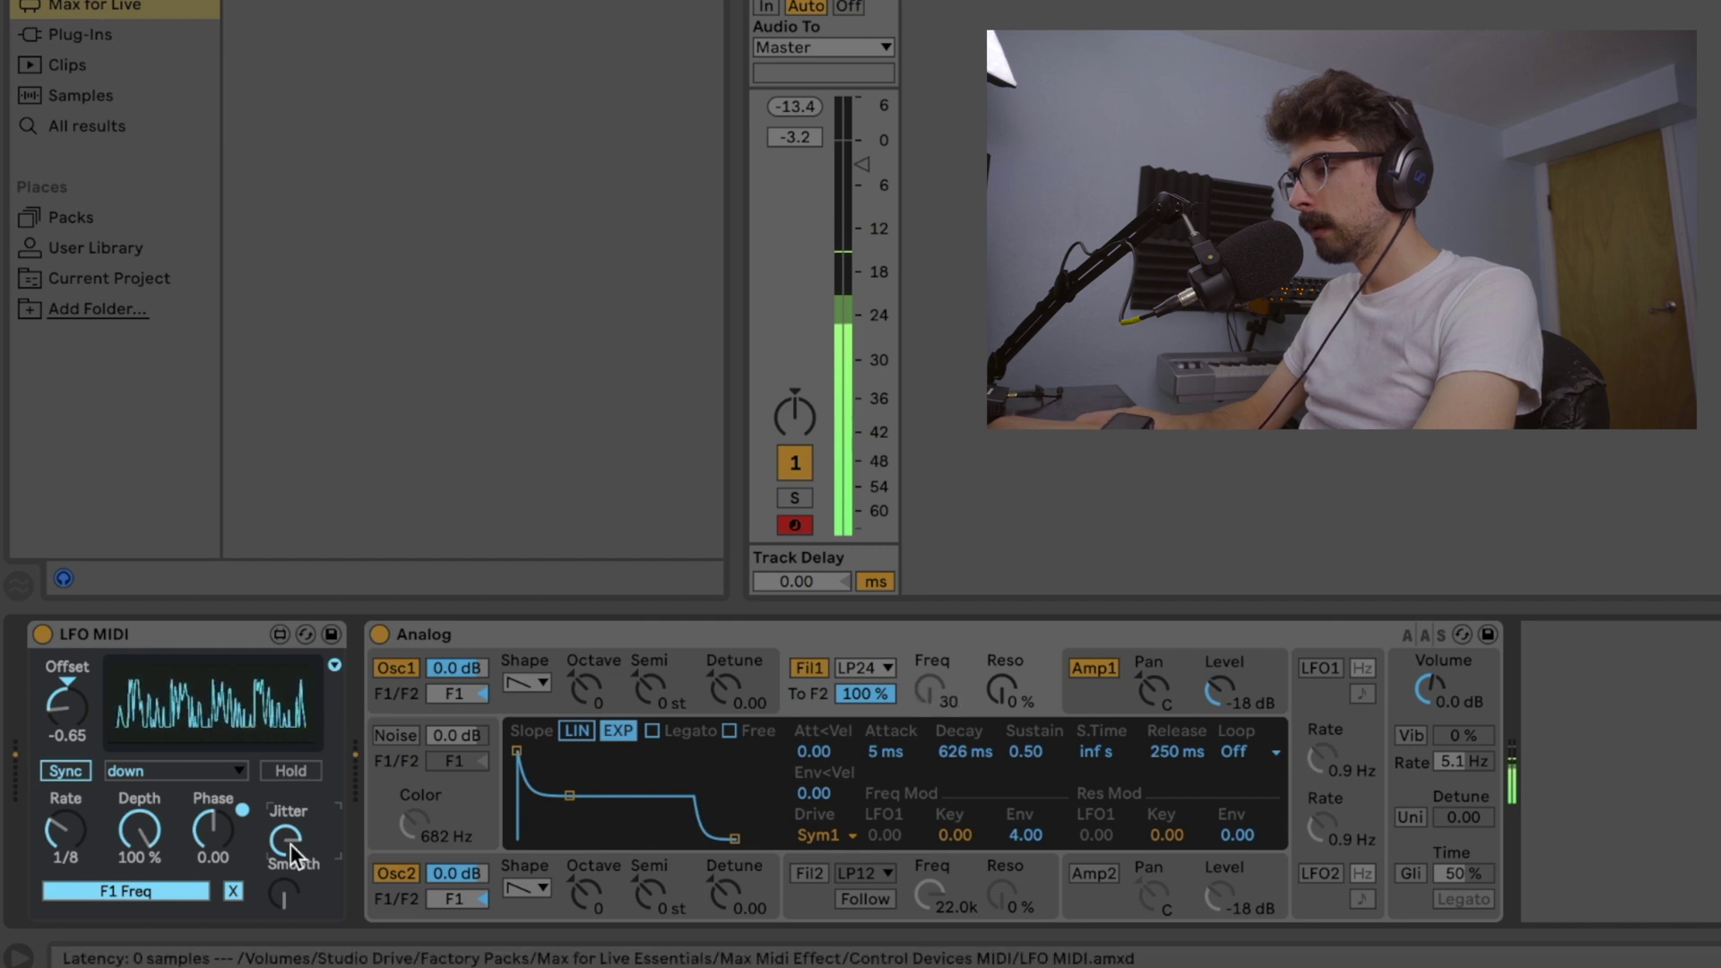
pyautogui.click(63, 829)
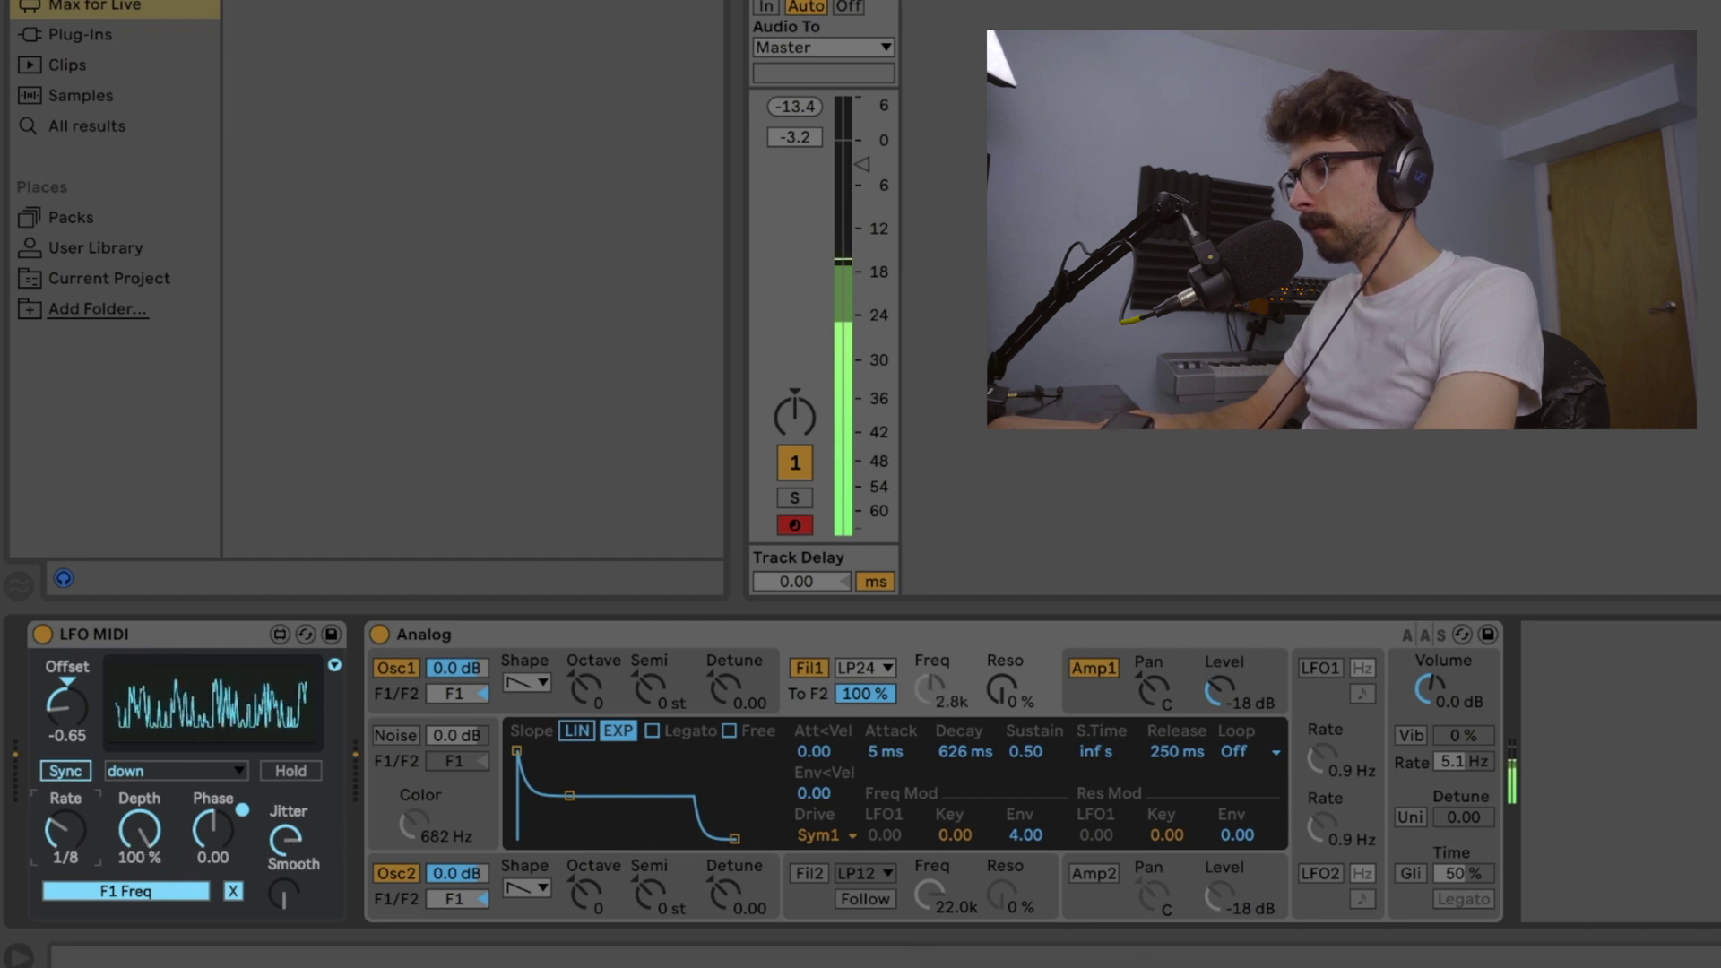
pyautogui.moveTo(62, 829); pyautogui.dragTo(62, 793)
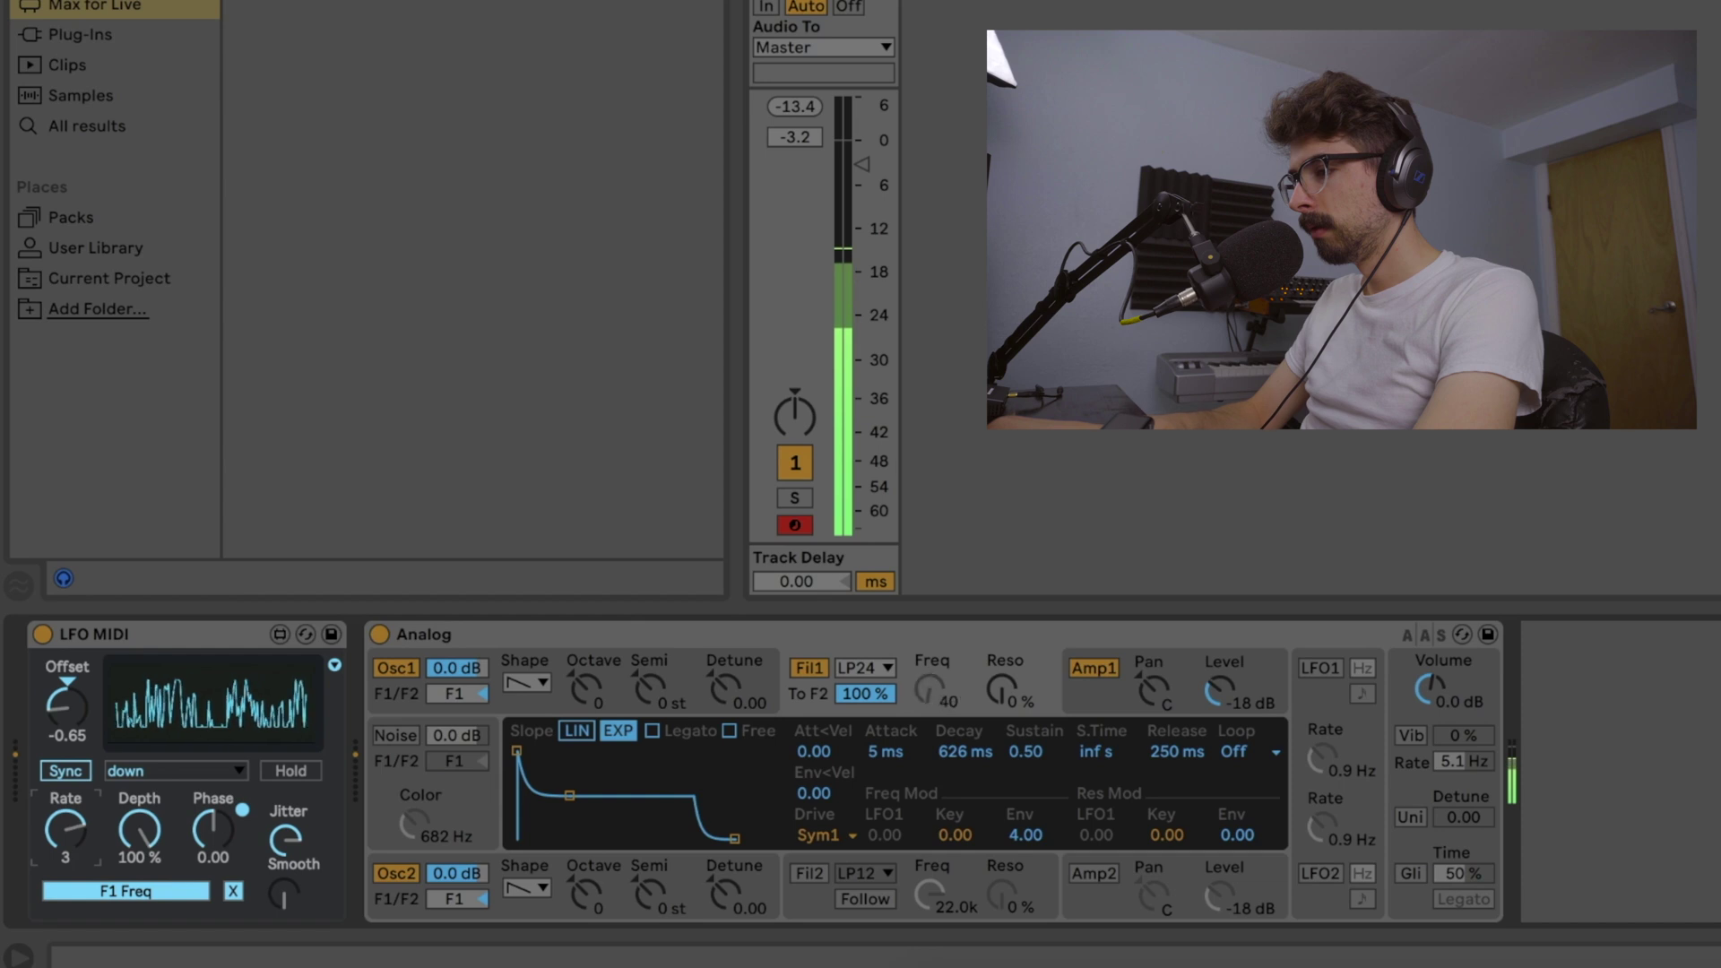
pyautogui.click(285, 838)
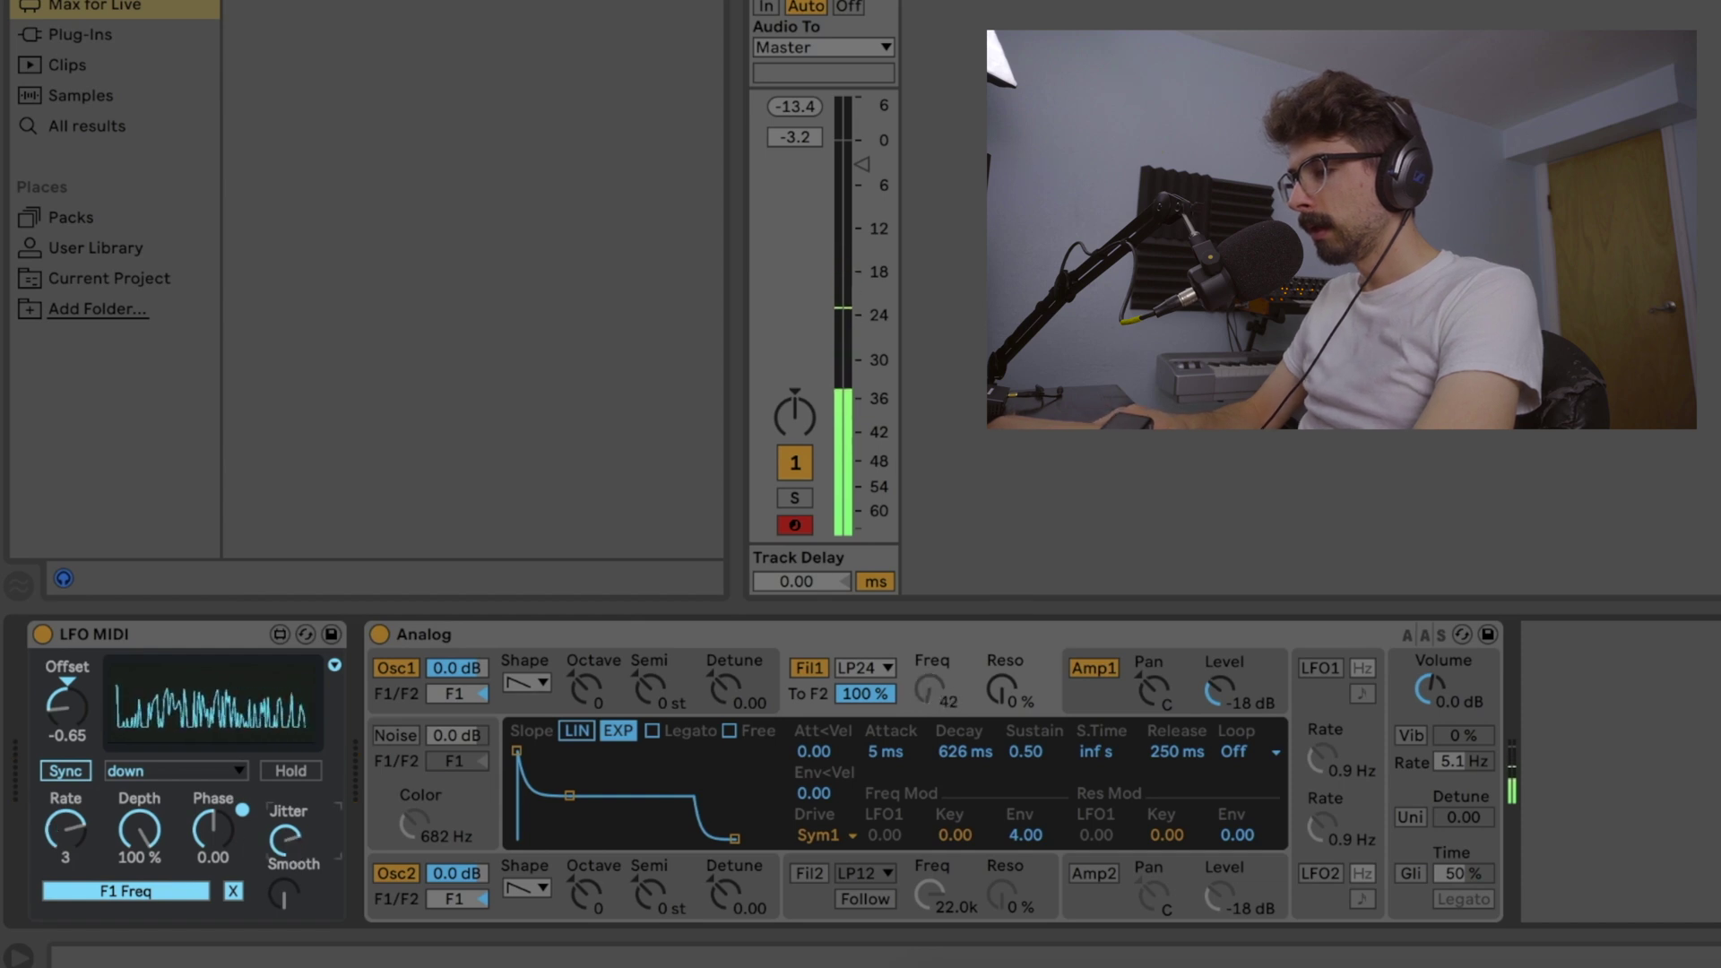
pyautogui.moveTo(285, 838)
pyautogui.mouseDown()
pyautogui.moveTo(285, 869)
pyautogui.moveTo(283, 850)
pyautogui.mouseUp()
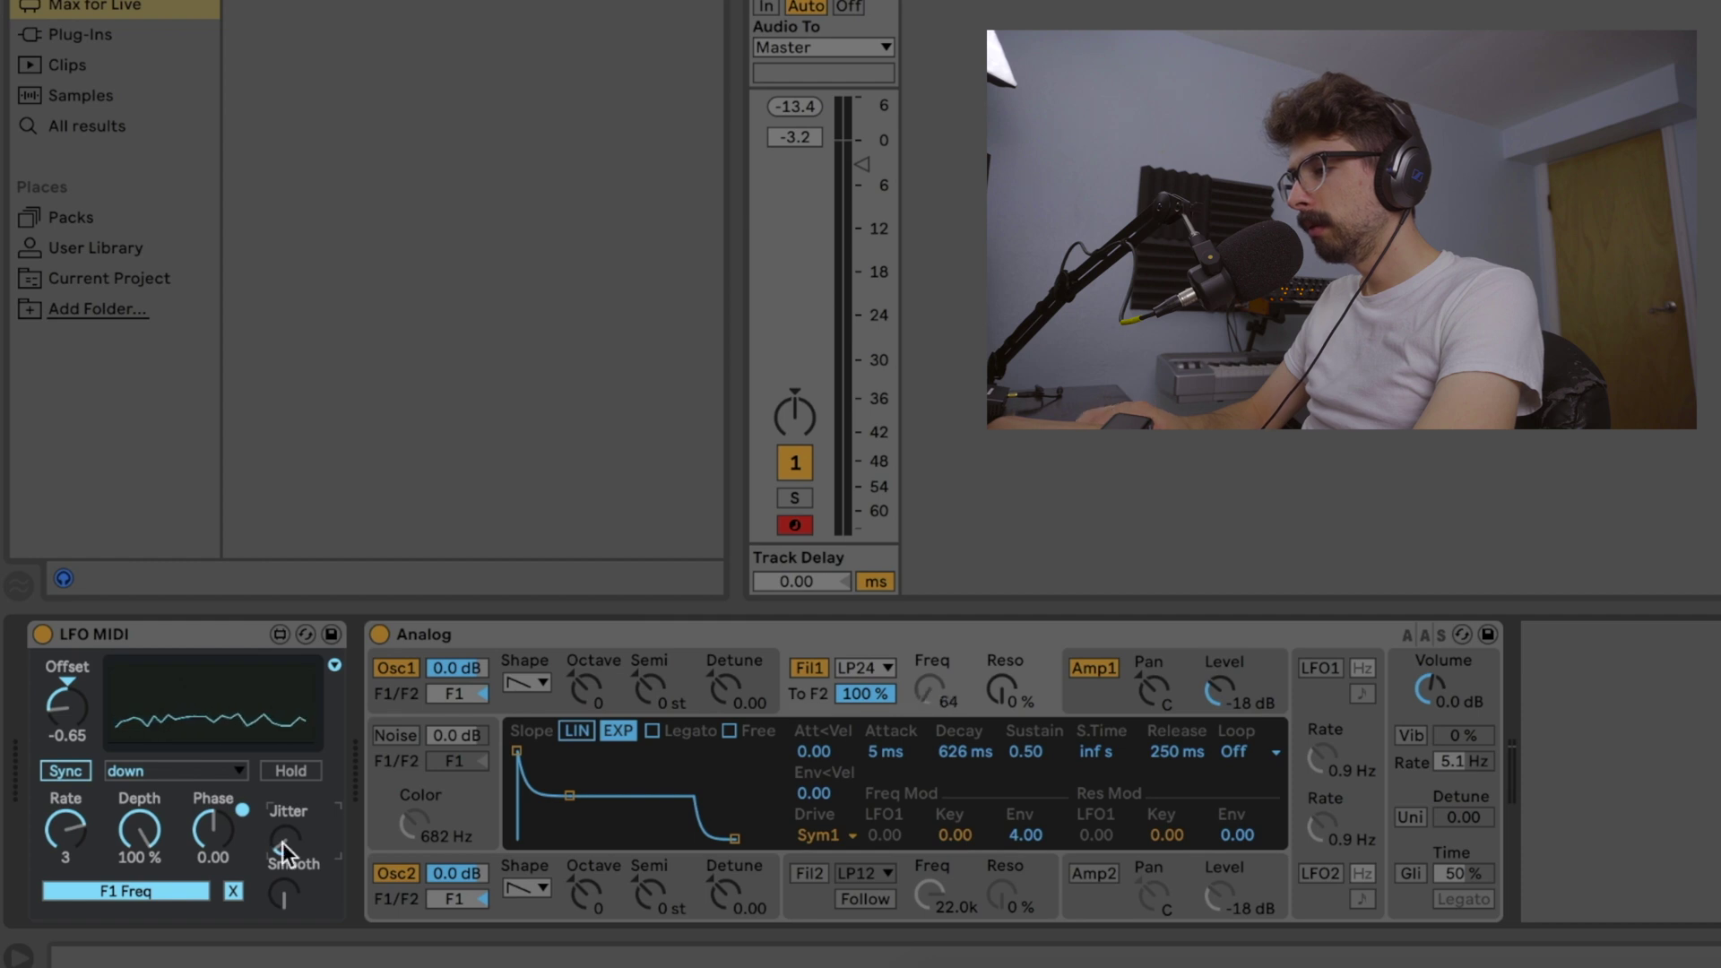
pyautogui.moveTo(67, 830)
pyautogui.mouseDown()
pyautogui.moveTo(67, 860)
pyautogui.moveTo(66, 830)
pyautogui.mouseUp()
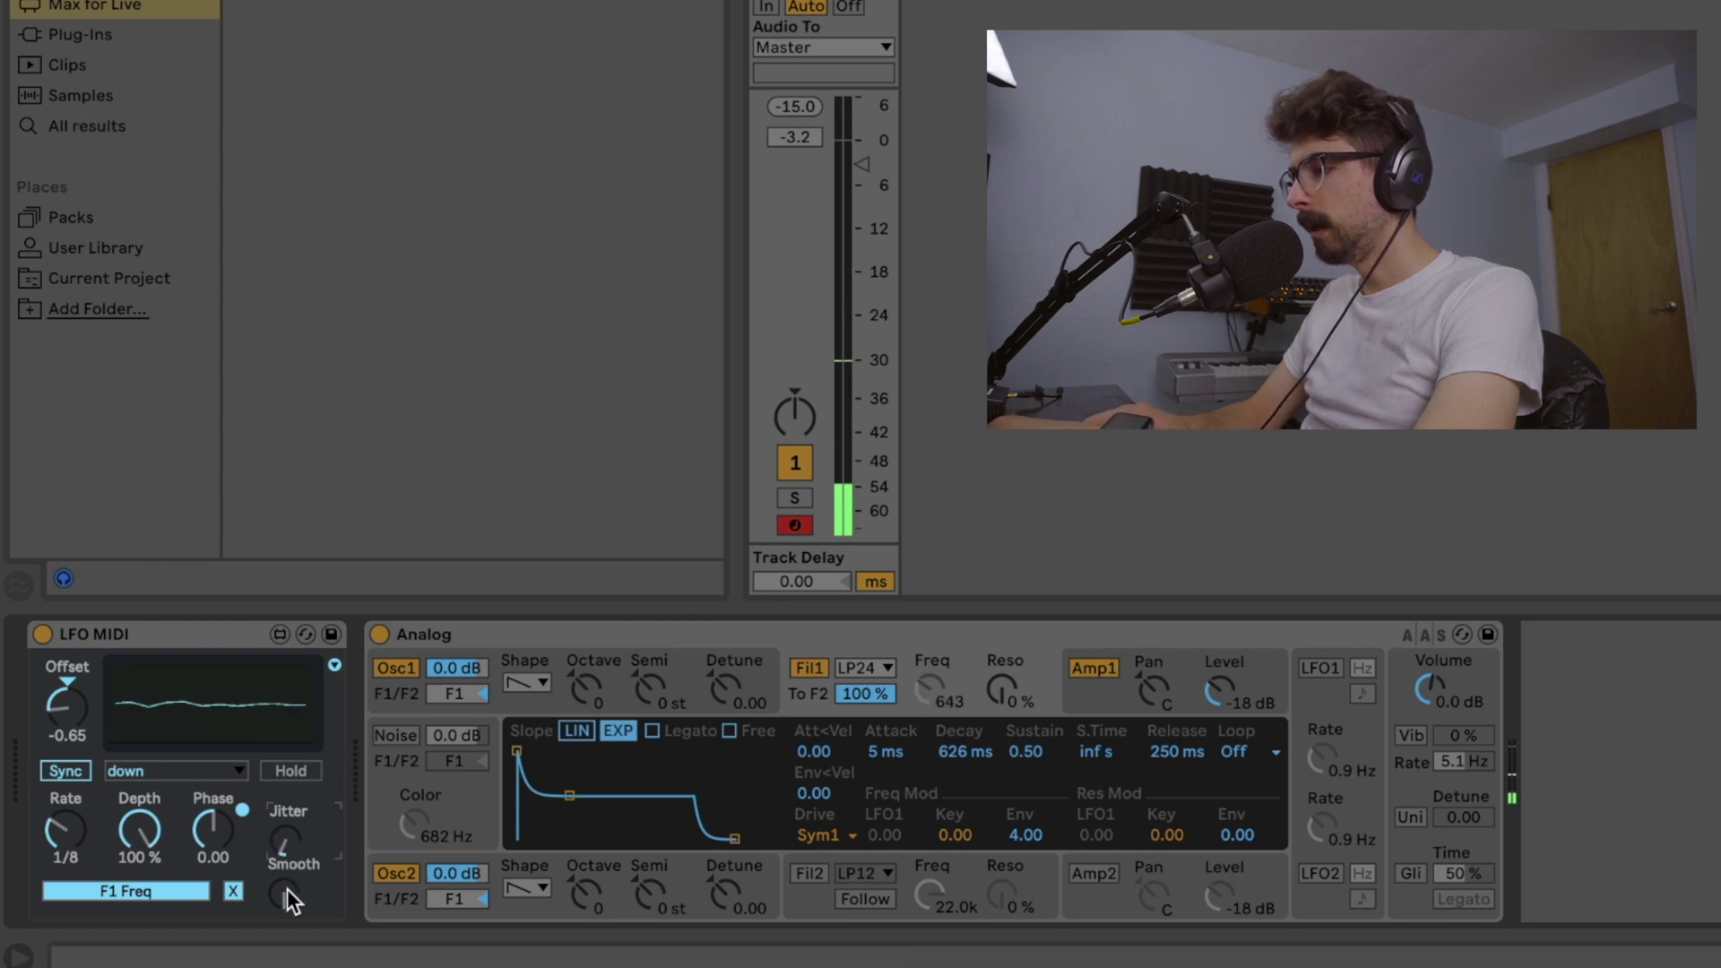
# - Sweep the LFO Smooth knob from minimum up to a high value and back to zero
pyautogui.moveTo(287, 896); pyautogui.dragTo(286, 923)
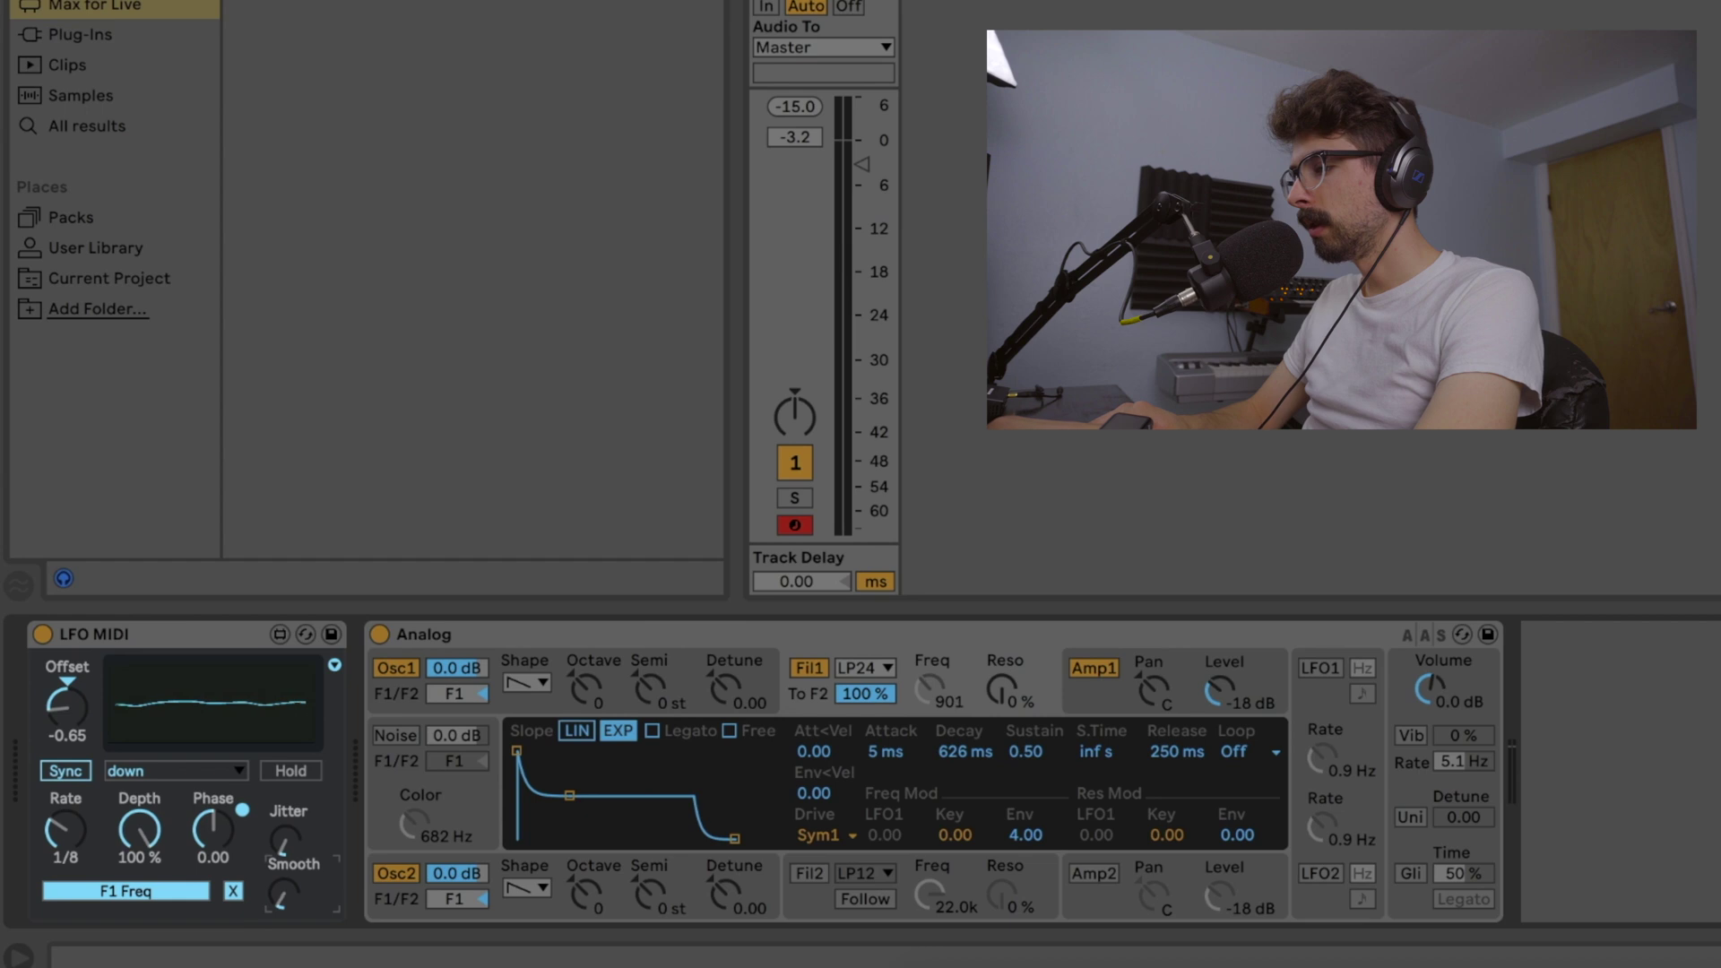
pyautogui.moveTo(287, 923); pyautogui.dragTo(286, 887)
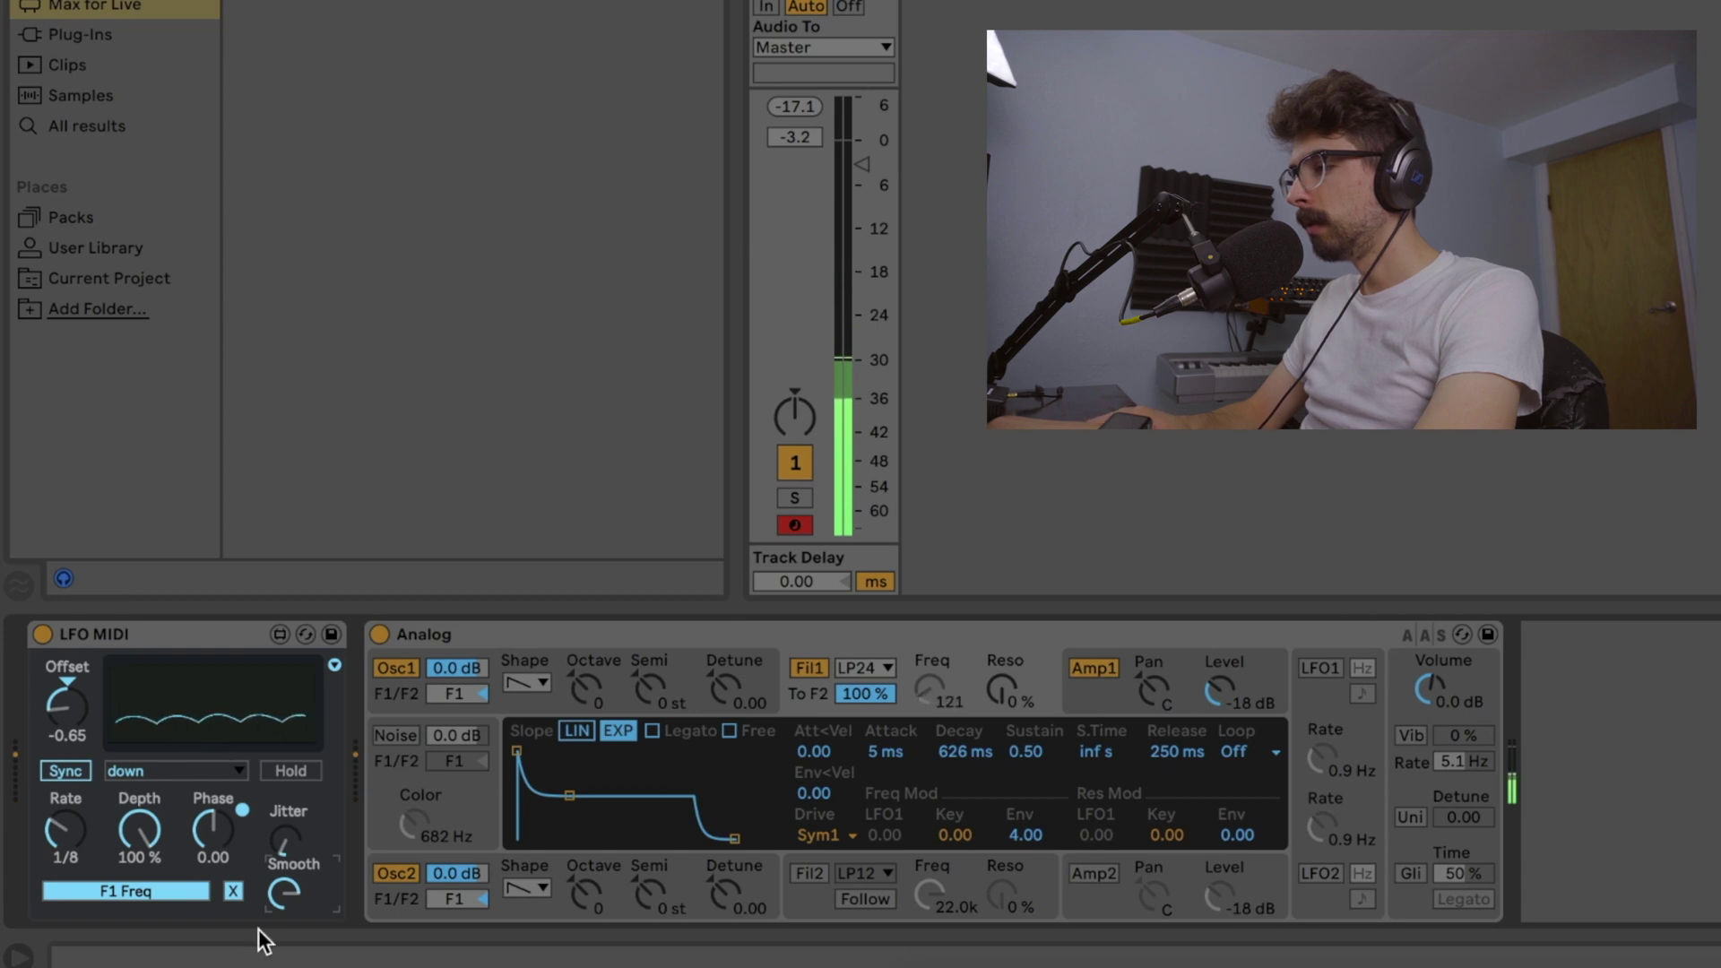
pyautogui.moveTo(284, 893); pyautogui.dragTo(284, 928)
pyautogui.click(335, 666)
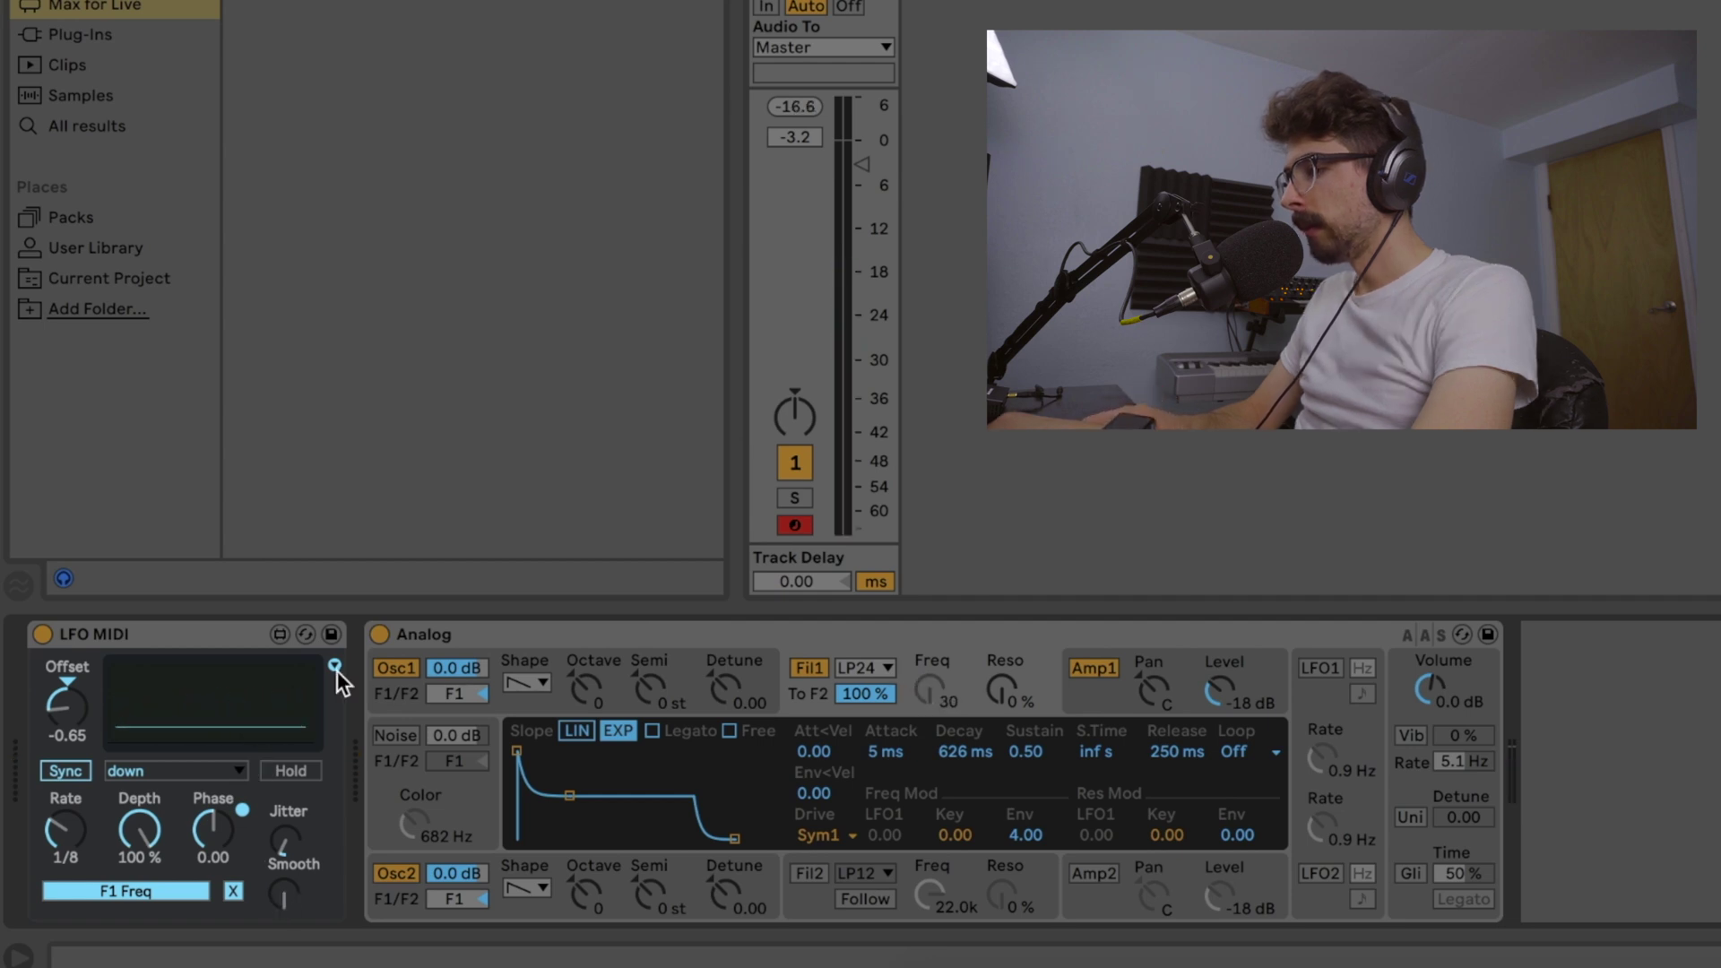
pyautogui.click(335, 668)
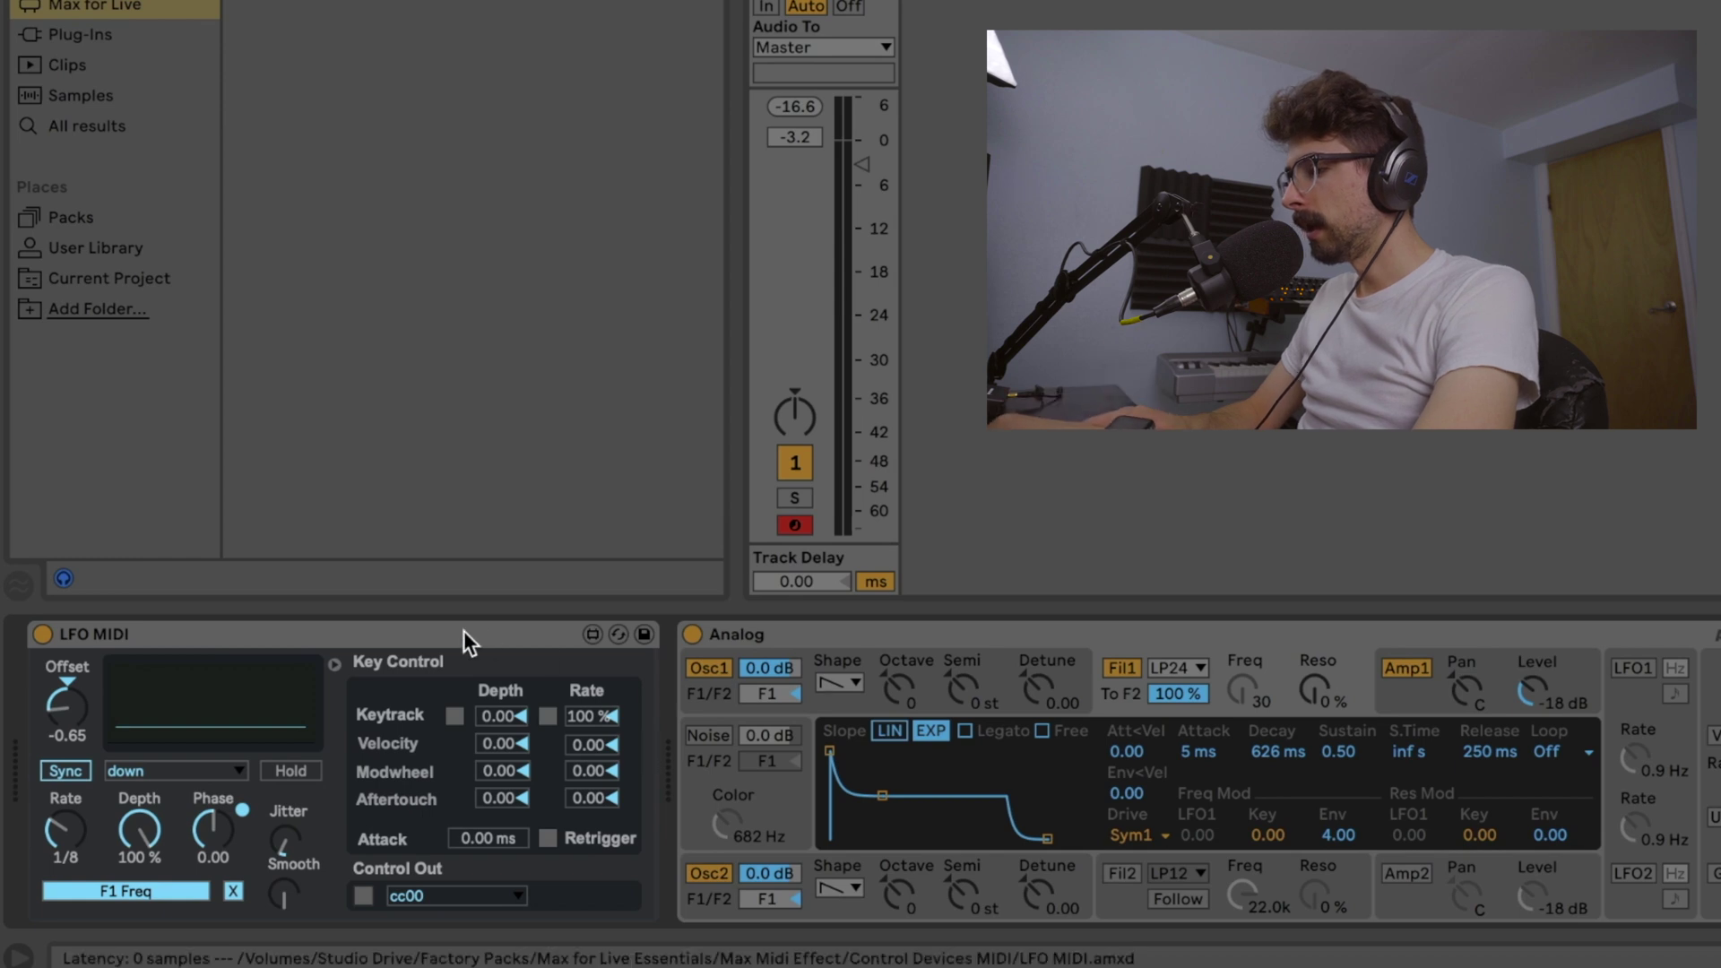
pyautogui.click(334, 666)
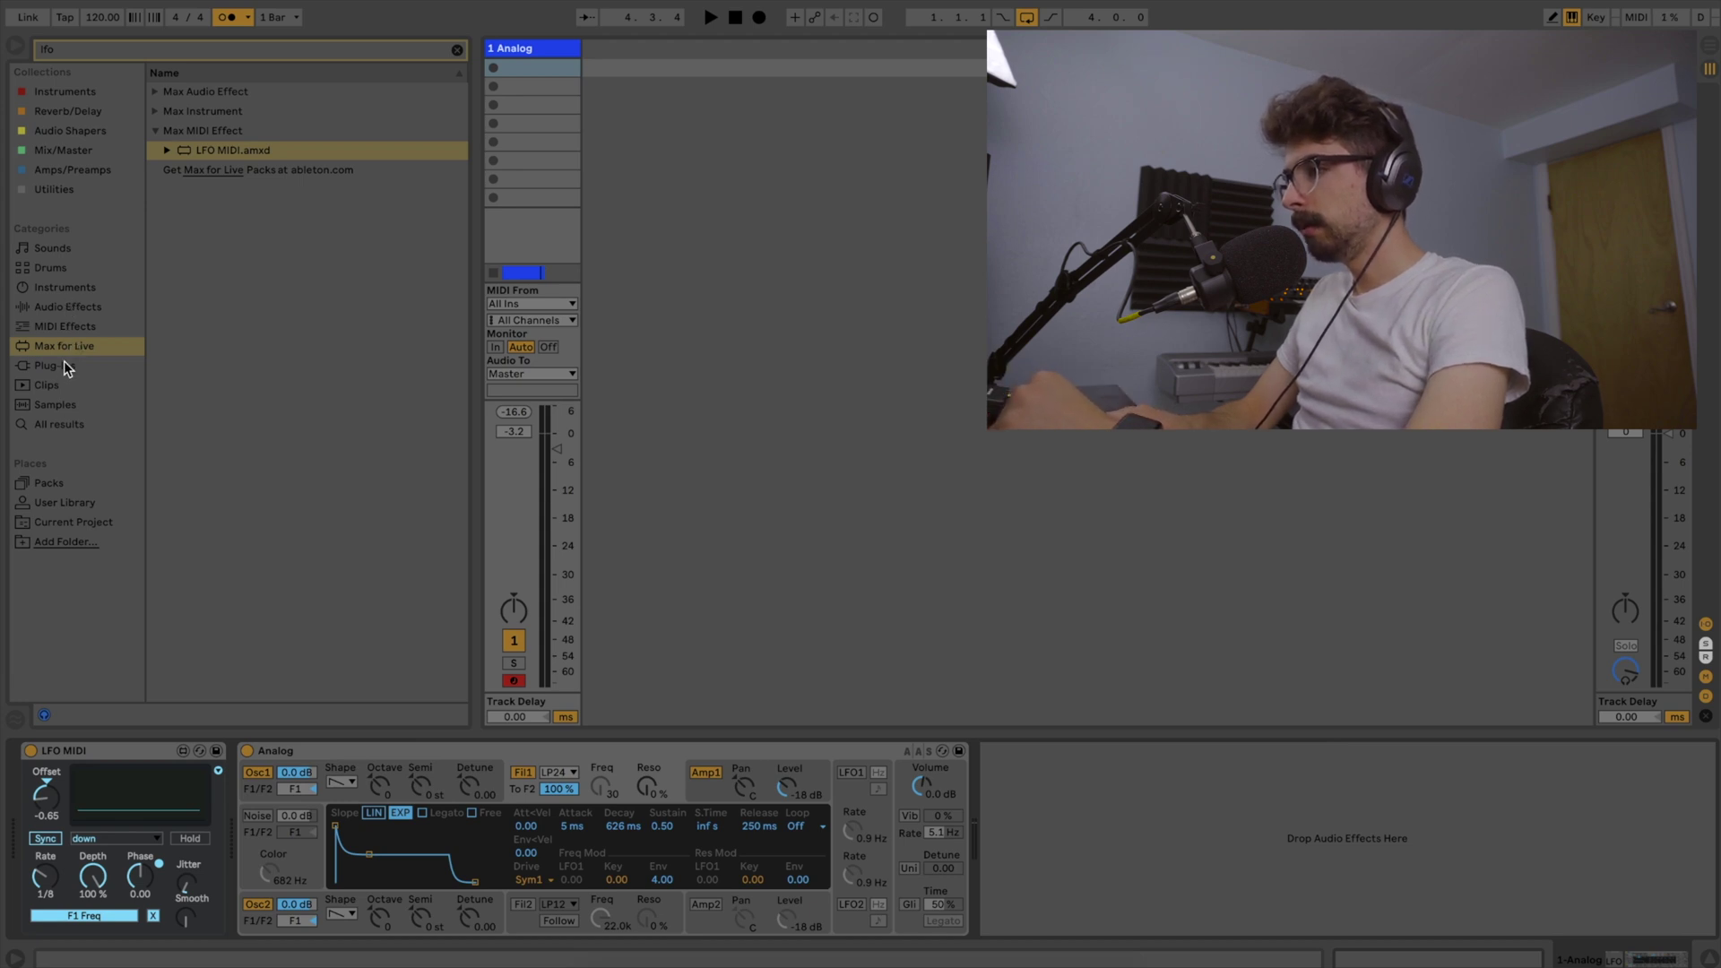
pyautogui.click(63, 366)
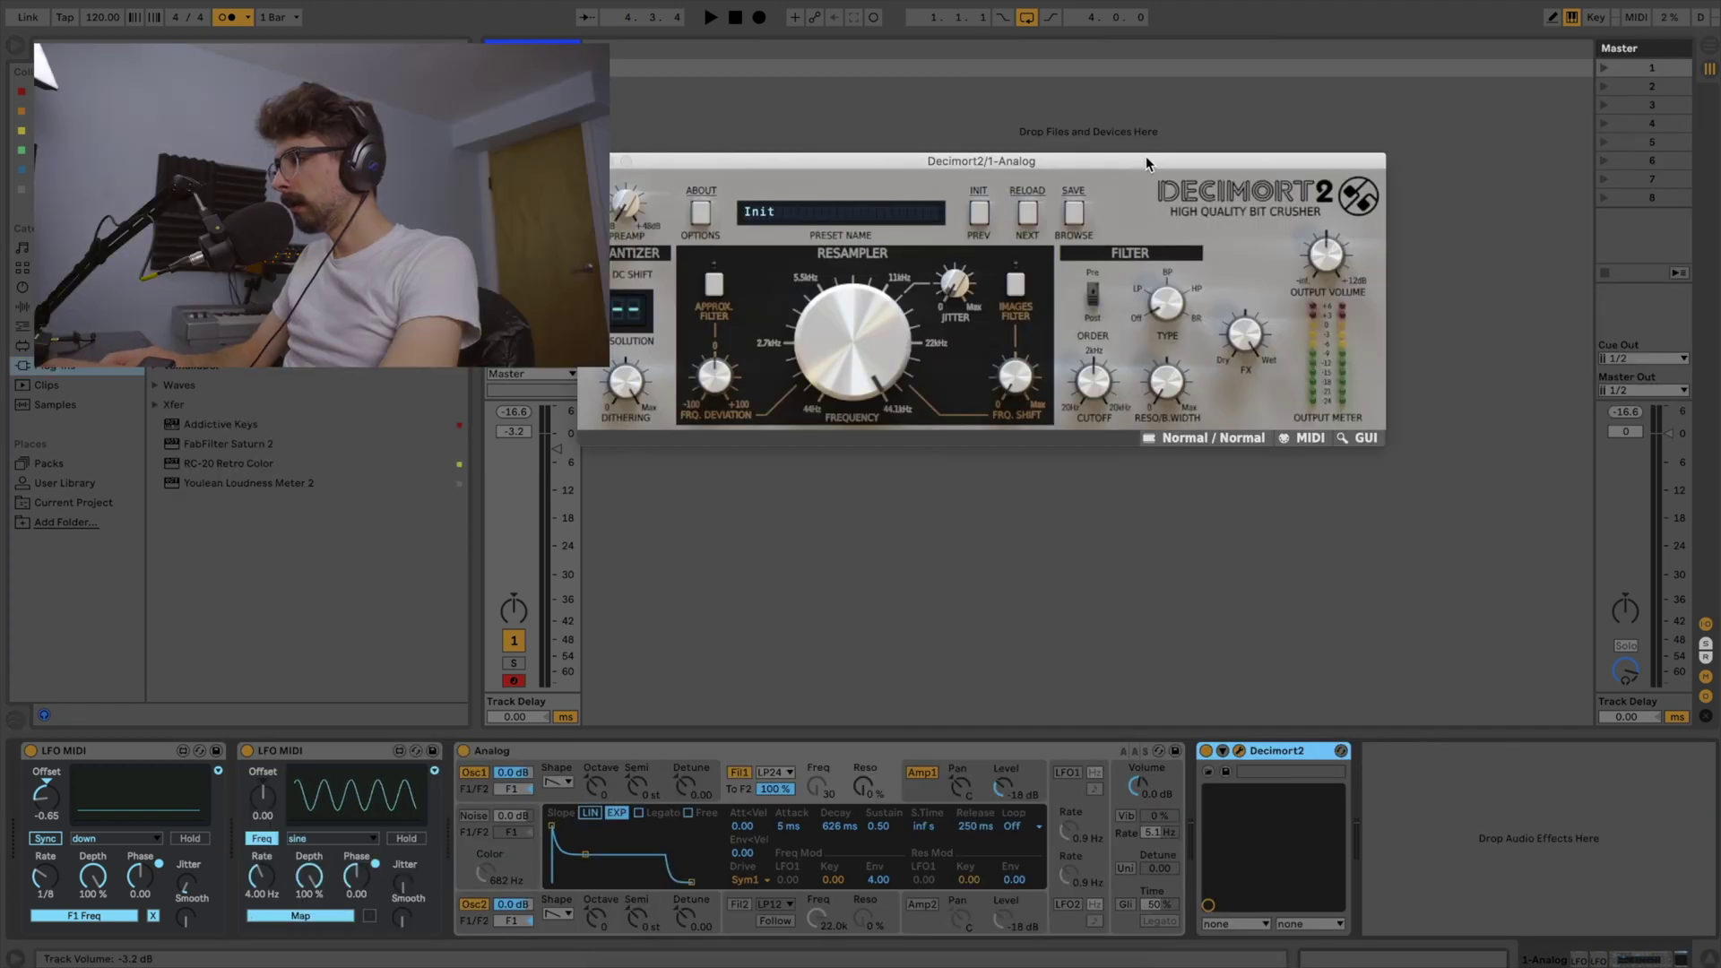
# - Arm the second LFO MIDI's Map and target Decimort2's resampler frequency
pyautogui.moveTo(1145, 156); pyautogui.dragTo(1217, 159)
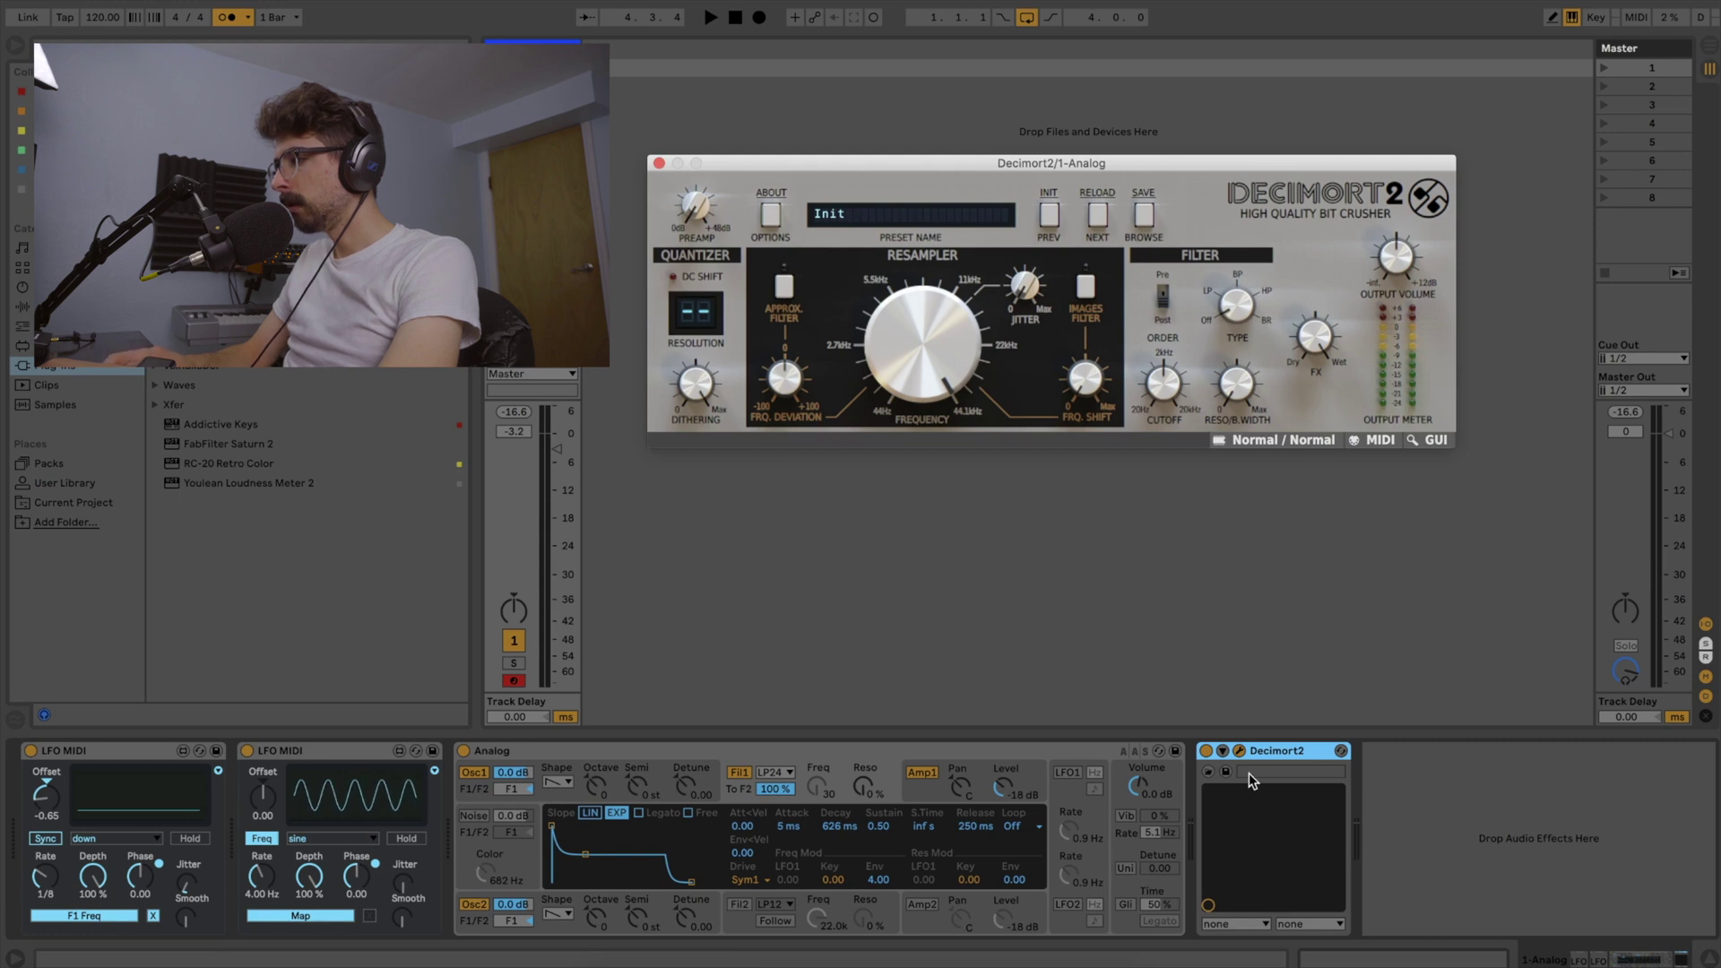
pyautogui.click(318, 916)
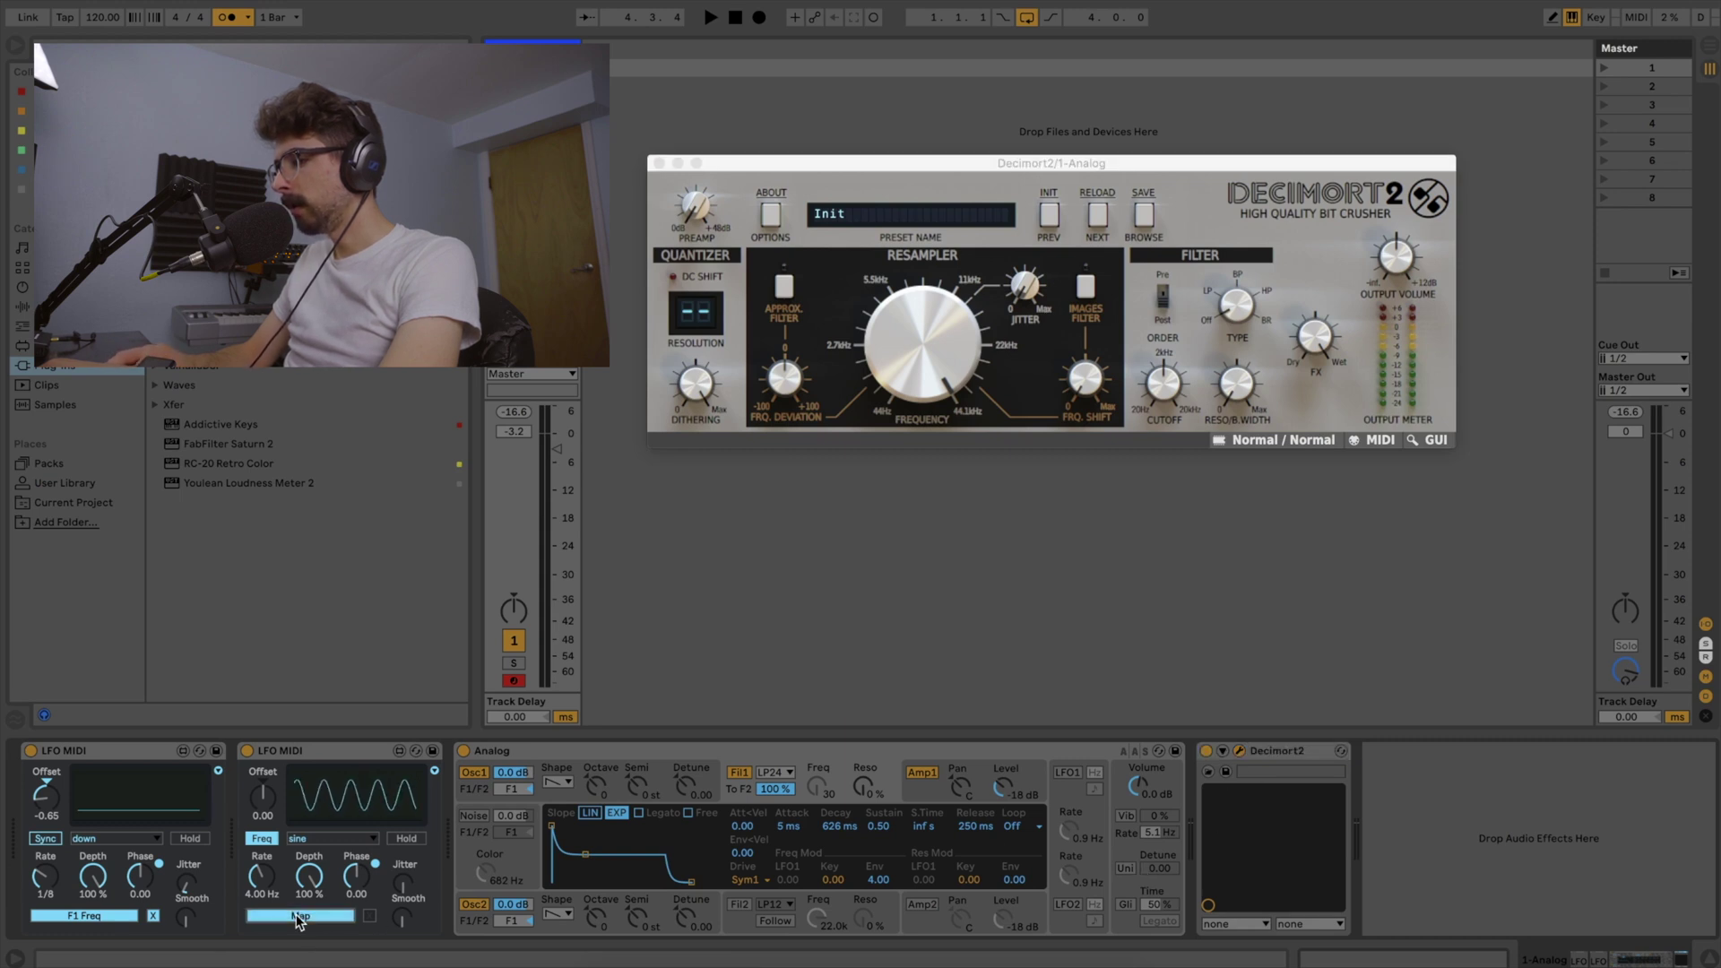
pyautogui.click(952, 358)
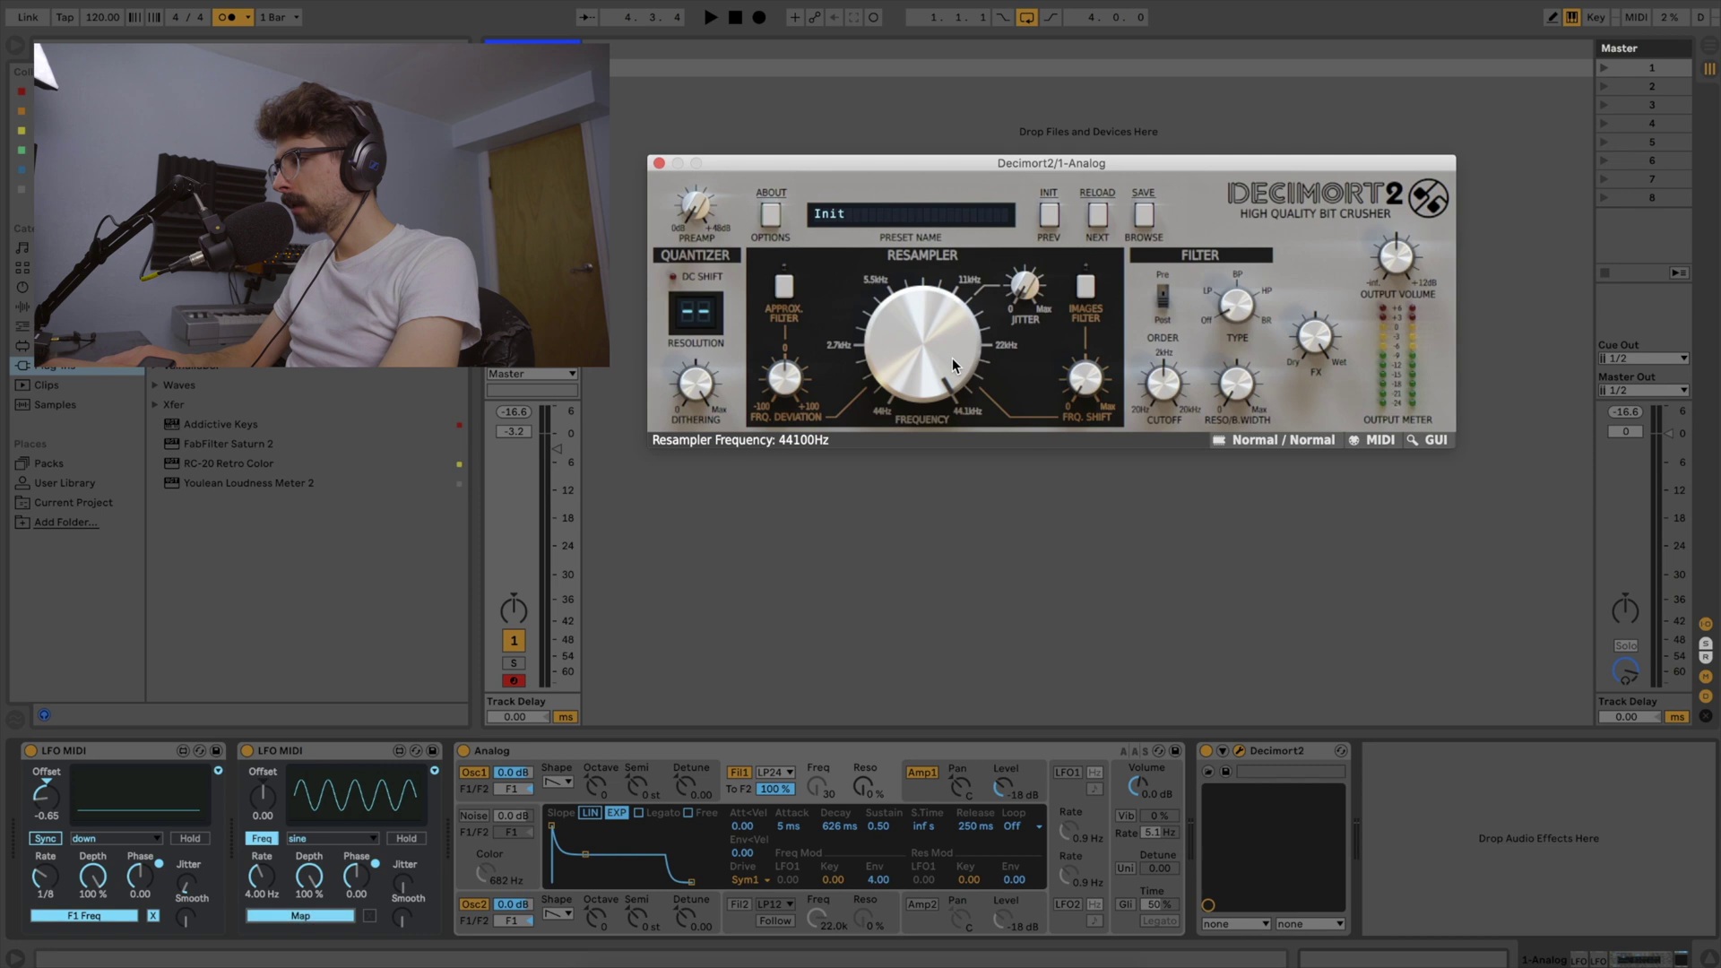
# - Show Decimort2's parameter list on the track and lower the resampler frequency to 26427 Hz
pyautogui.click(1223, 753)
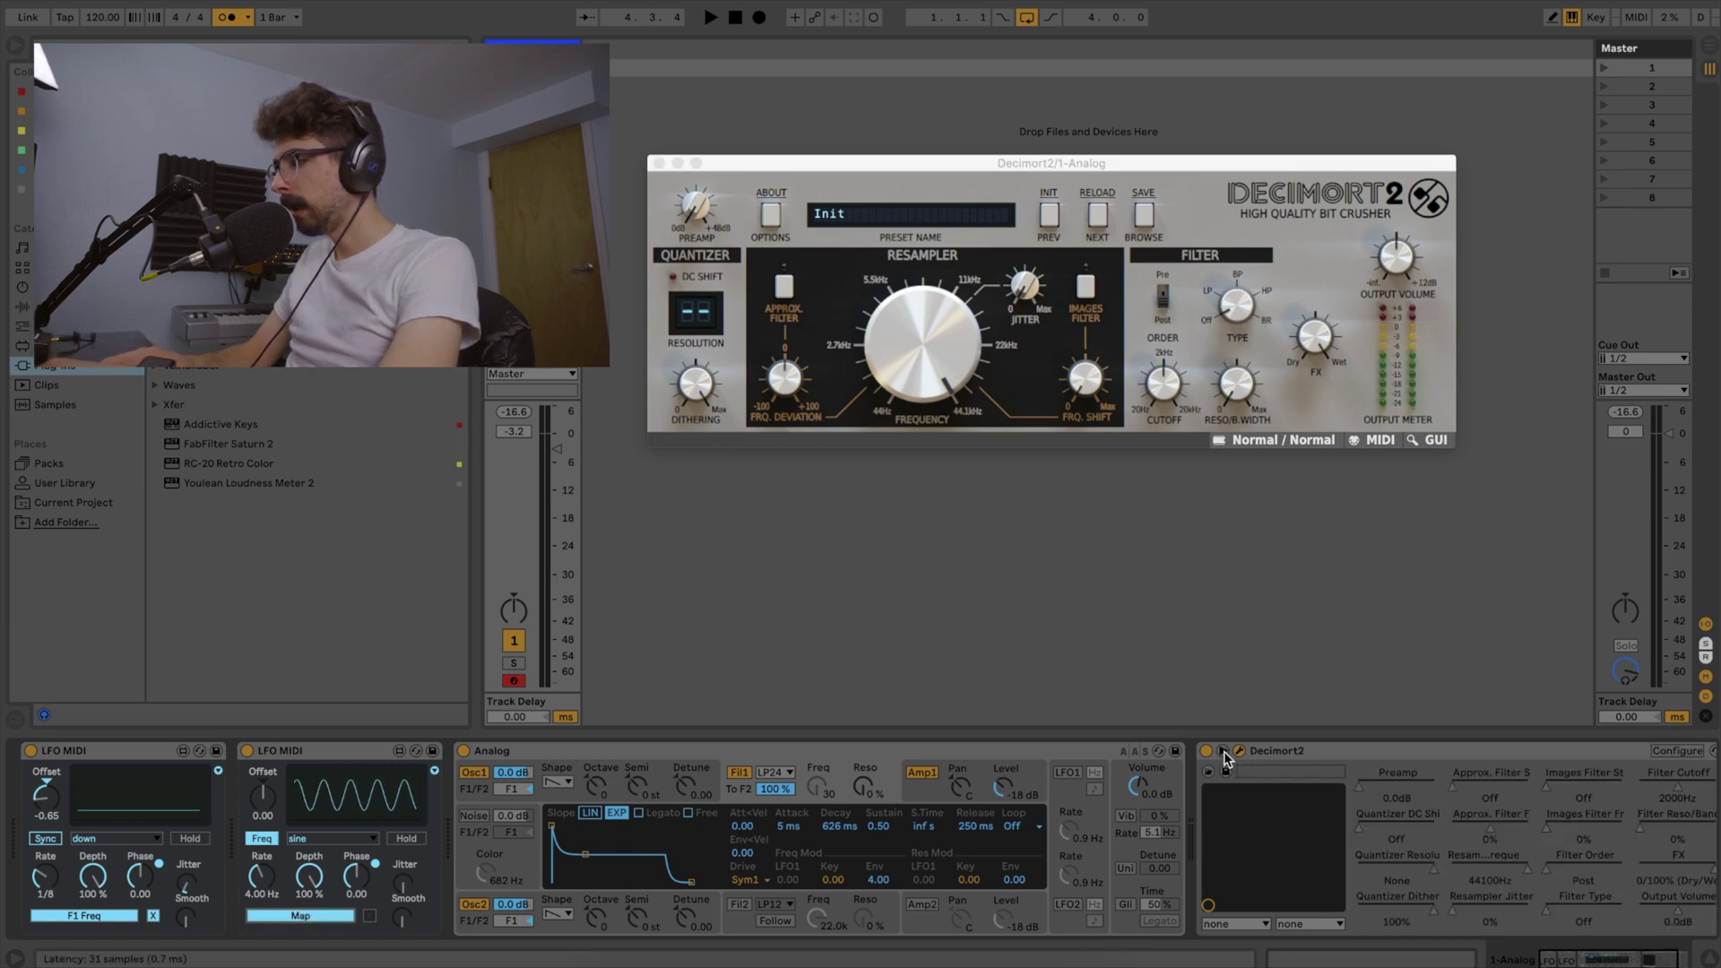
pyautogui.moveTo(909, 363)
pyautogui.mouseDown()
pyautogui.moveTo(941, 530)
pyautogui.moveTo(943, 425)
pyautogui.mouseUp()
pyautogui.click(1277, 608)
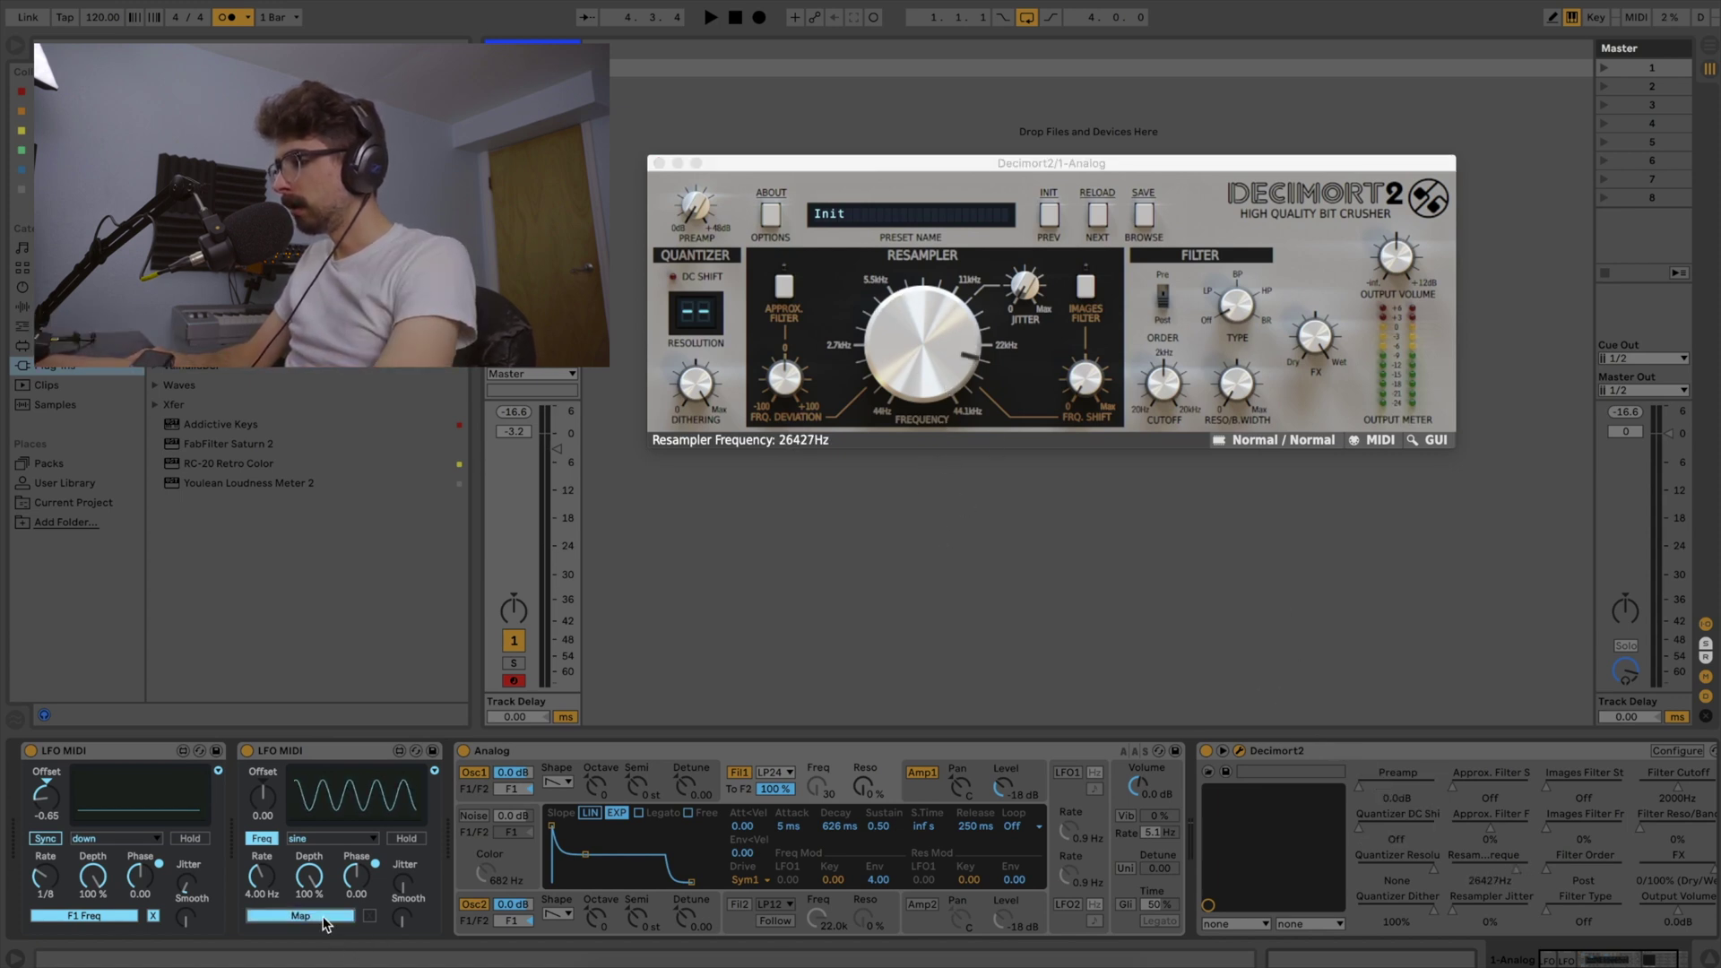
# - Map the second LFO to Resampler Frequency, preview playback, and slow its rate to 0.03 Hz
pyautogui.click(1504, 877)
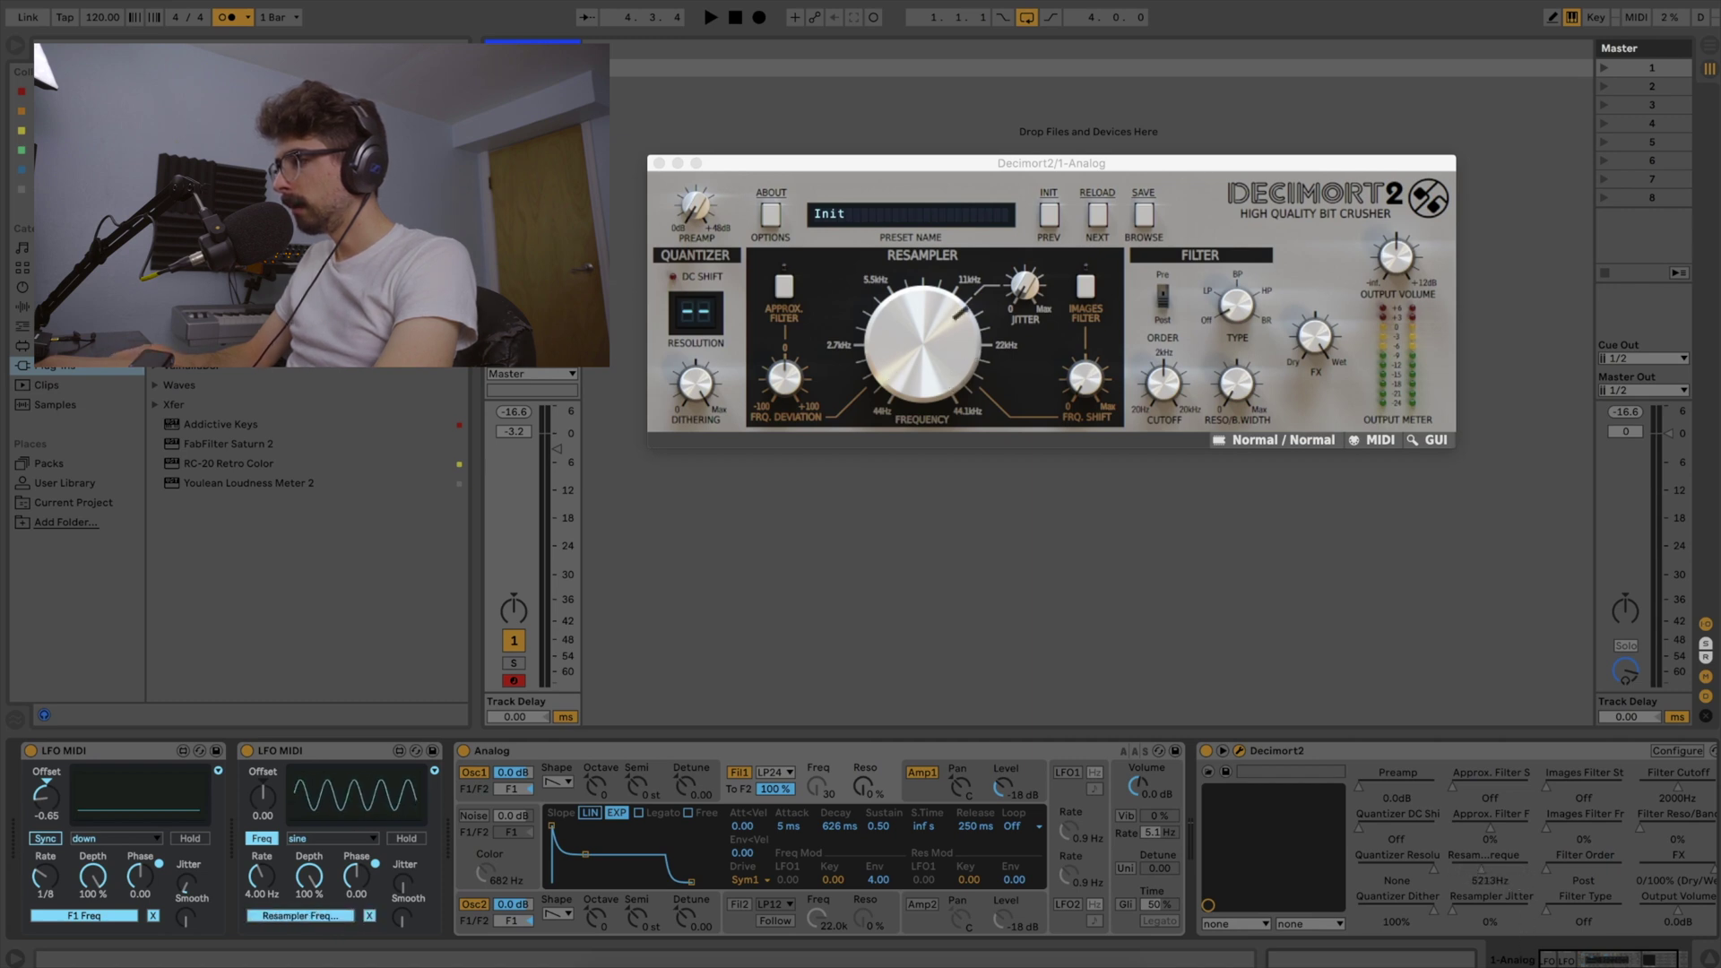
pyautogui.press('space')
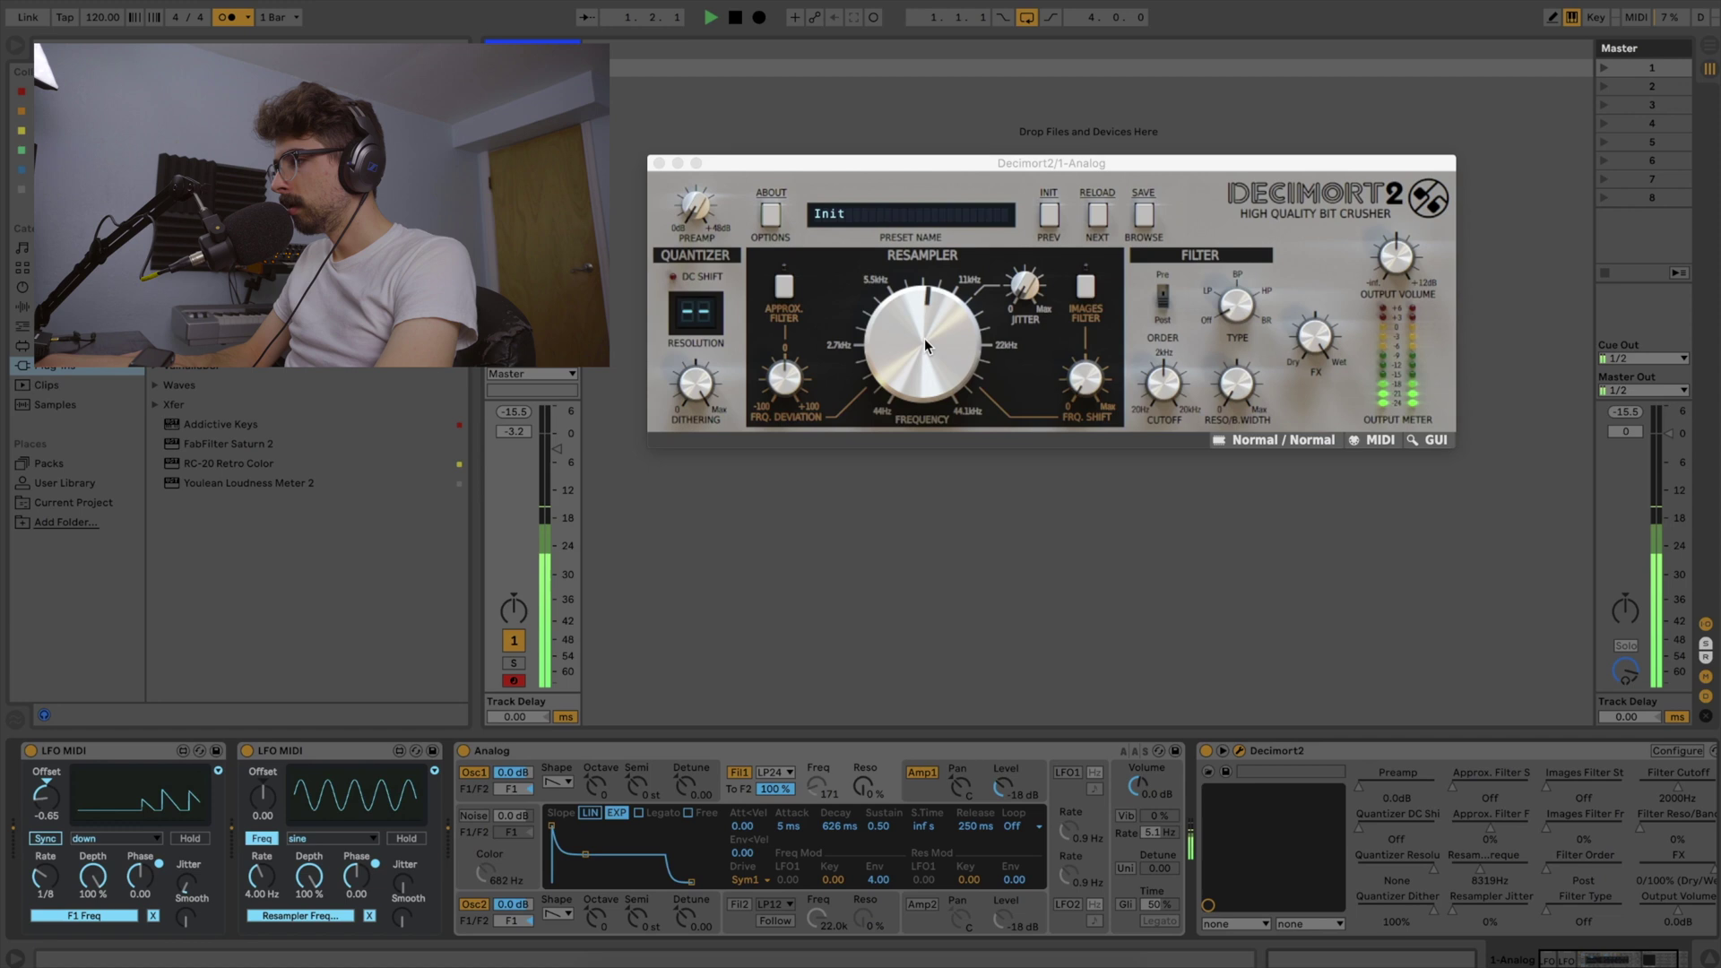
pyautogui.press('space')
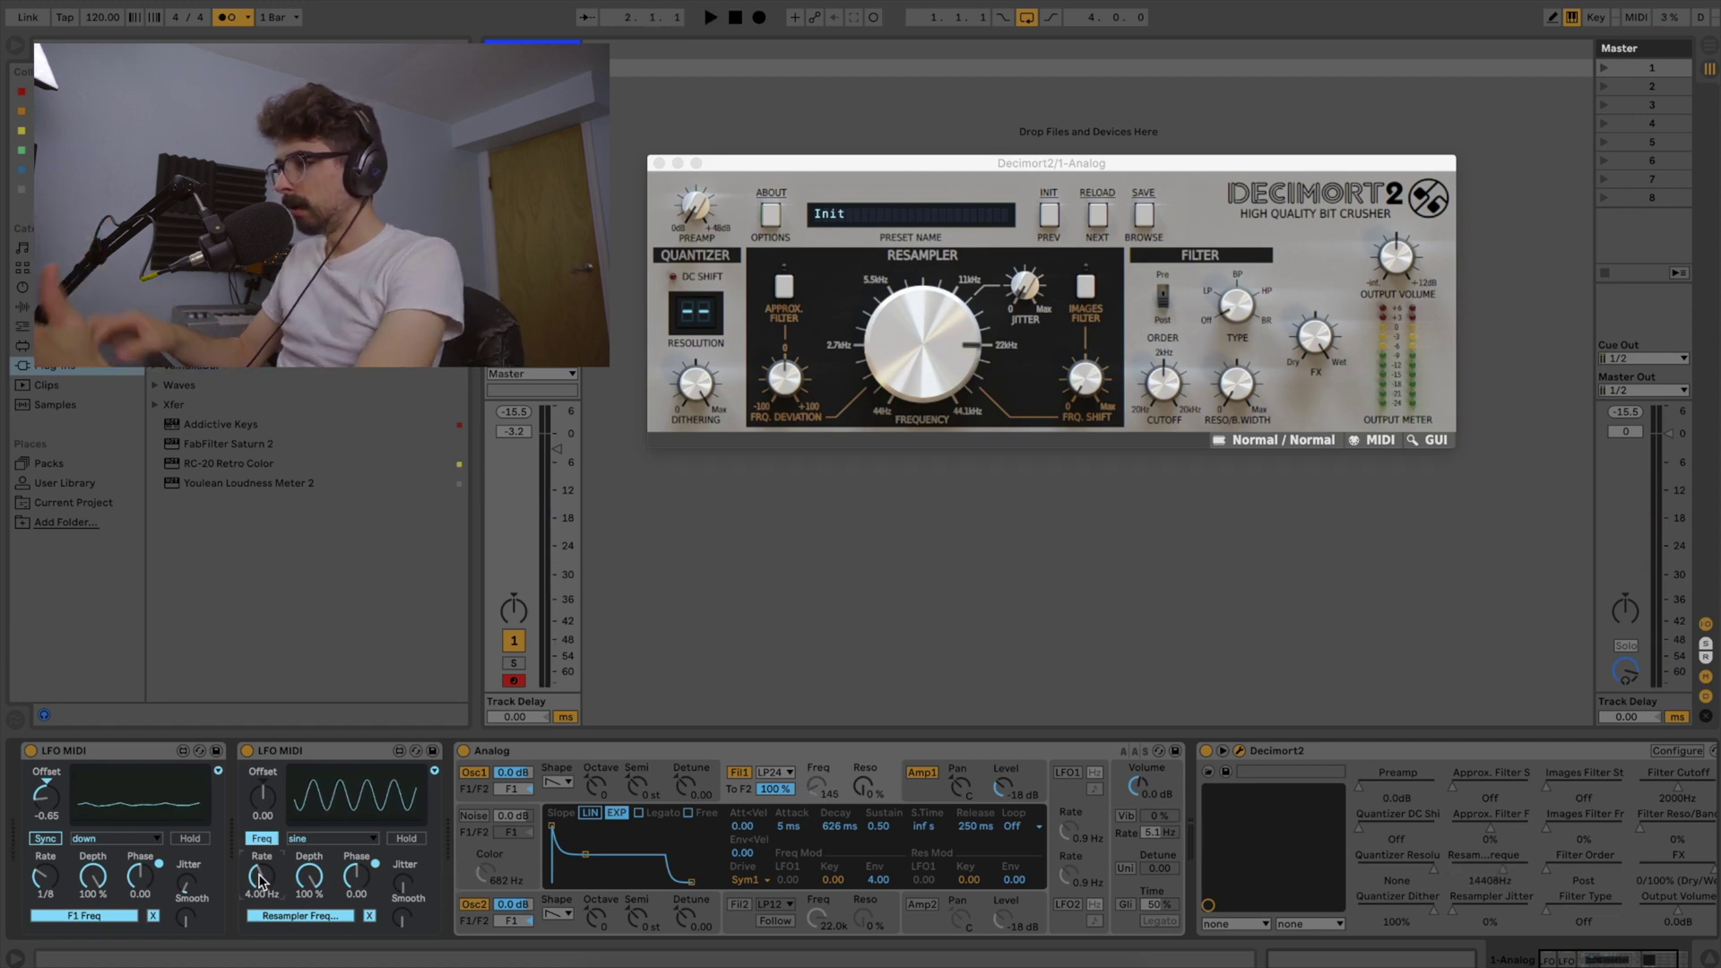
pyautogui.moveTo(260, 881)
pyautogui.mouseDown()
pyautogui.moveTo(260, 852)
pyautogui.moveTo(242, 907)
pyautogui.mouseUp()
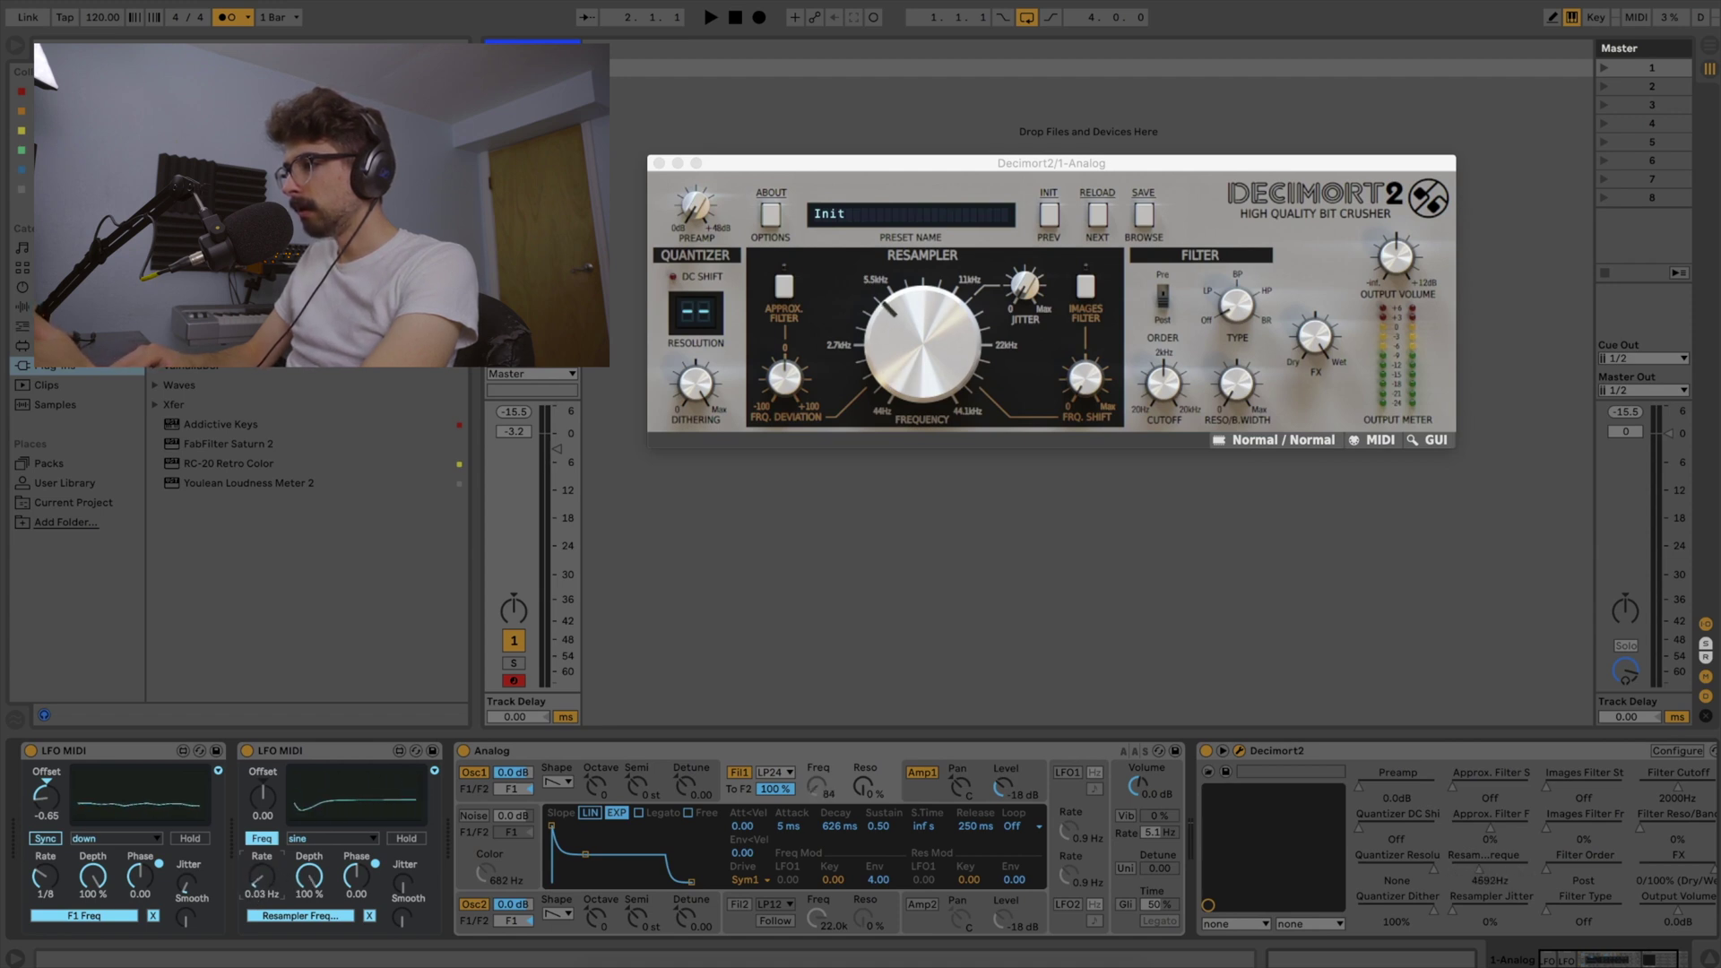